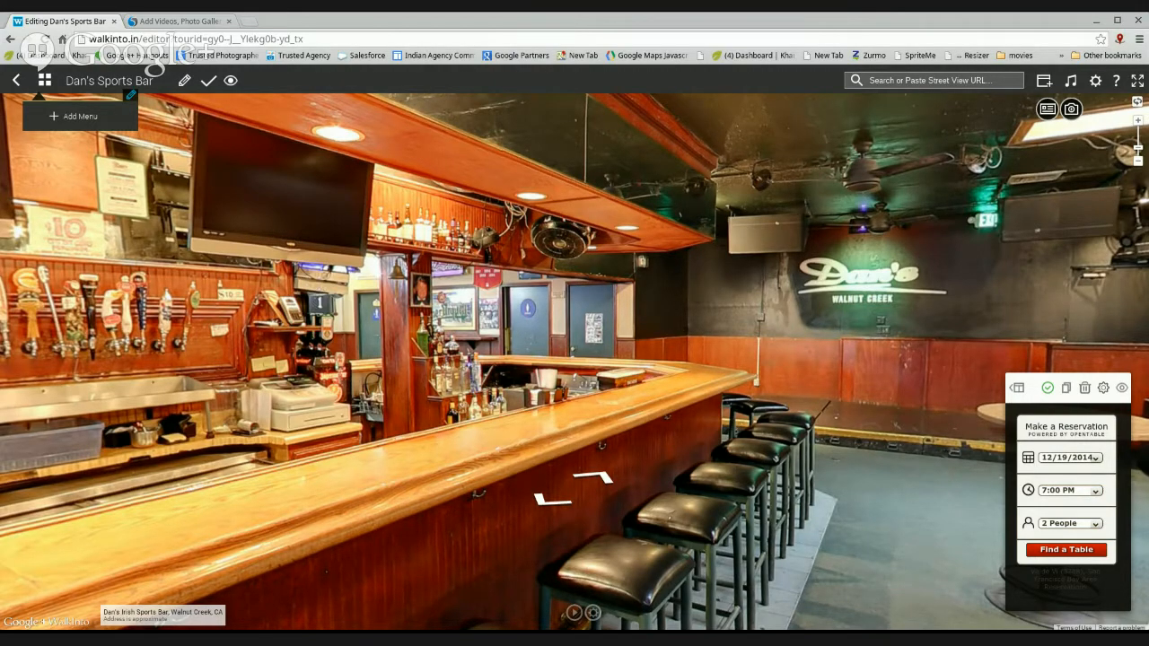
- Move the OpenTable reservation card up beside the row of bar stools, over the floor area
drag(754, 314, 386, 286)
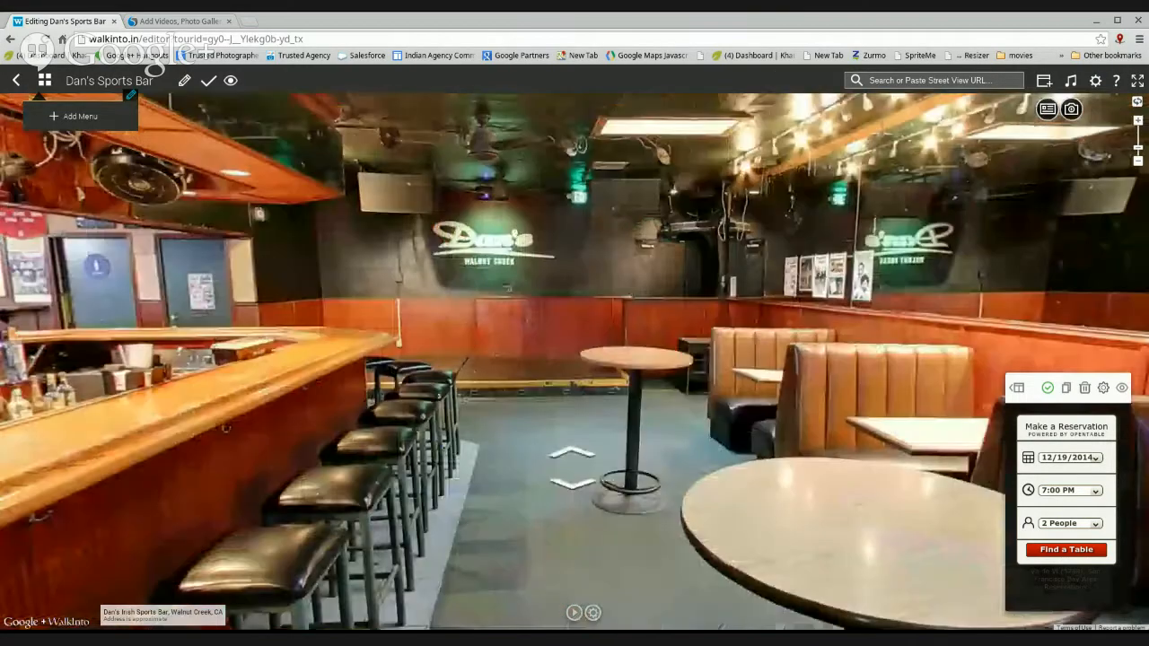
click(572, 467)
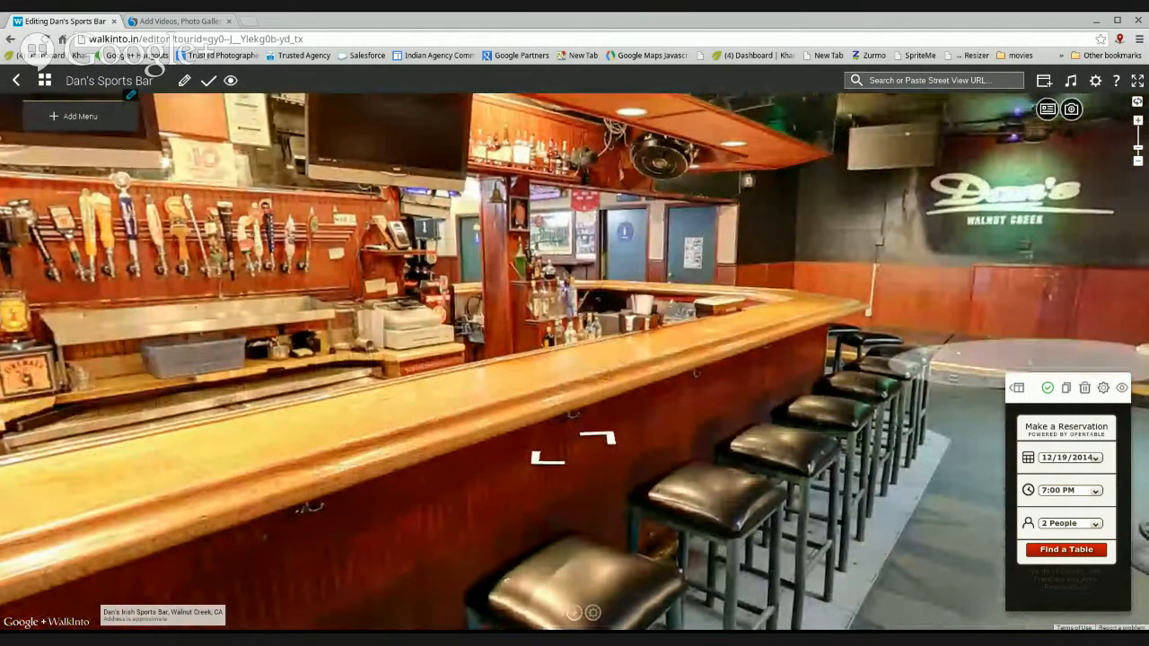
drag(1034, 377, 1040, 284)
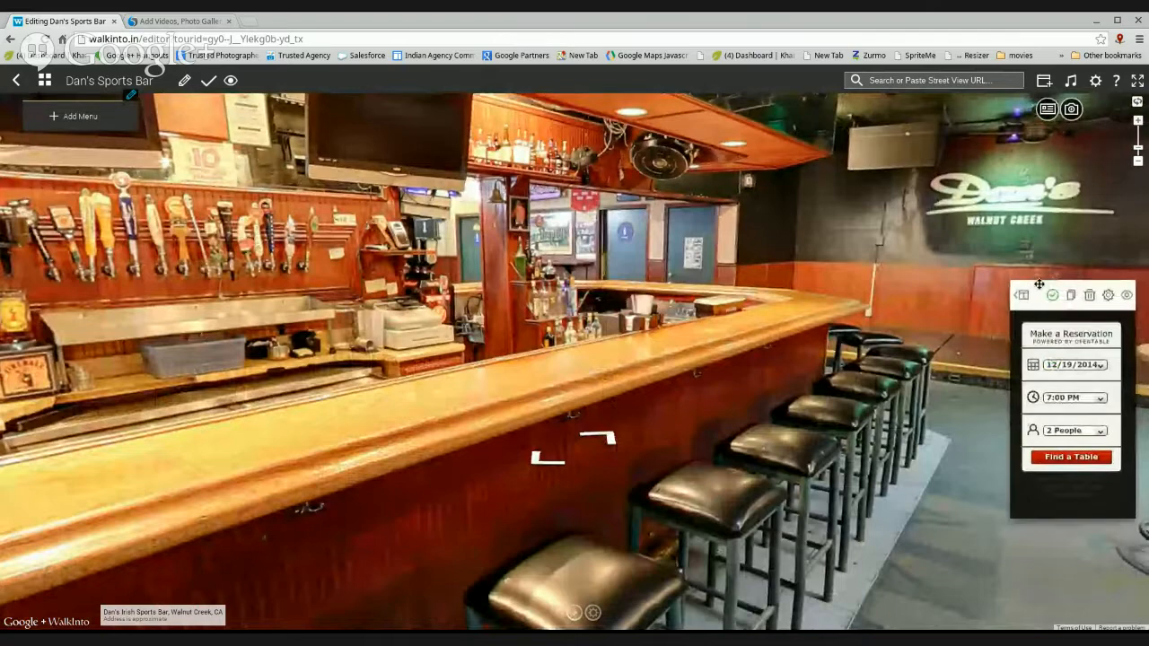
drag(1033, 294, 965, 300)
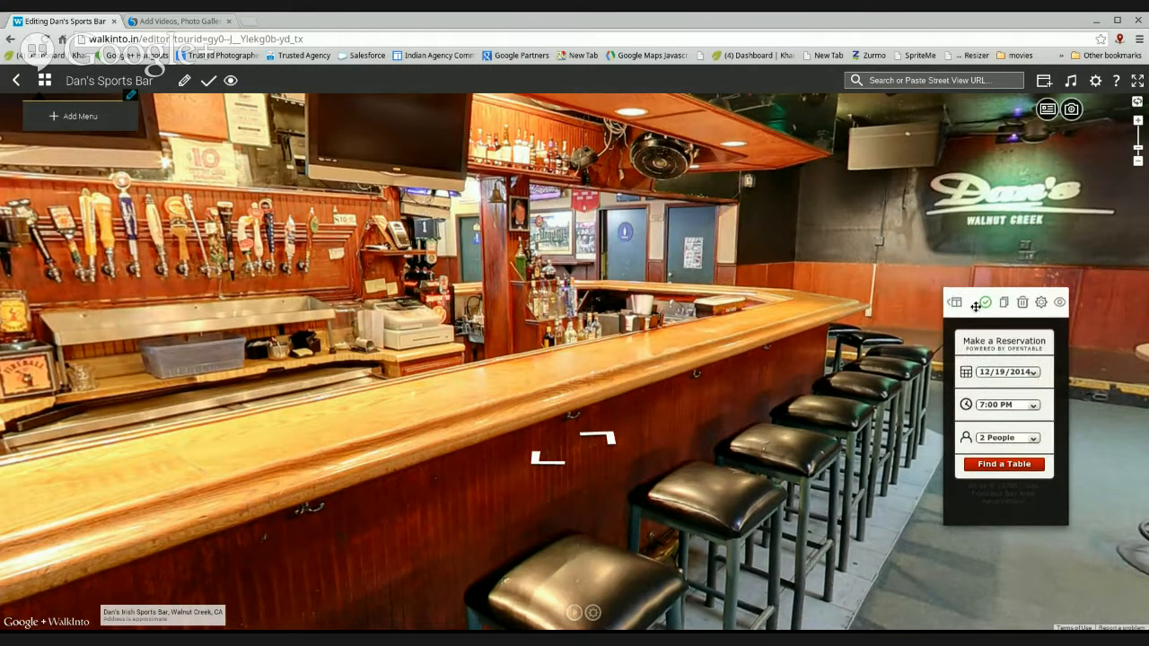
drag(1001, 300, 1016, 324)
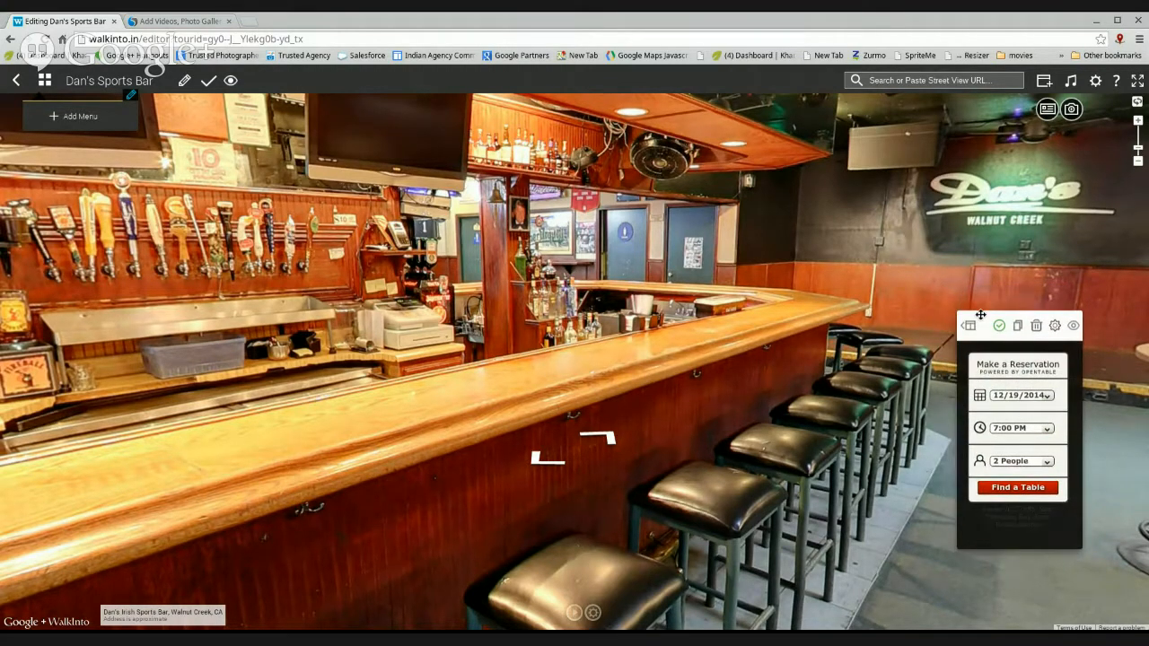
- Add a boundary hotspot card and place it over the middle of the bar counter
click(1041, 85)
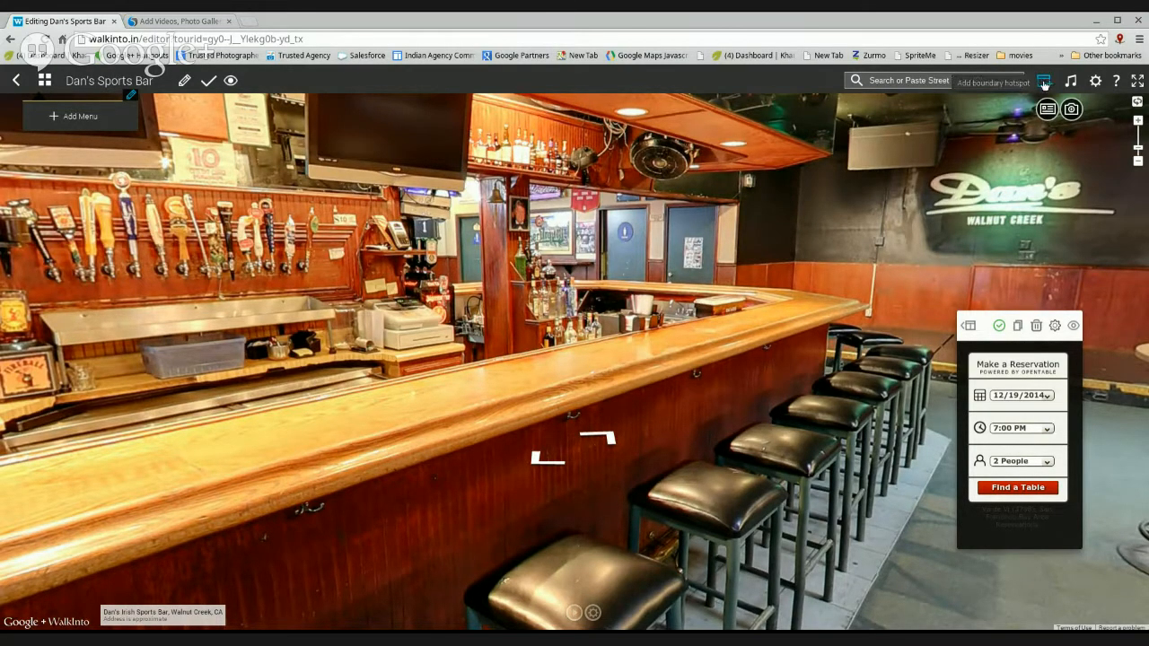
click(1046, 83)
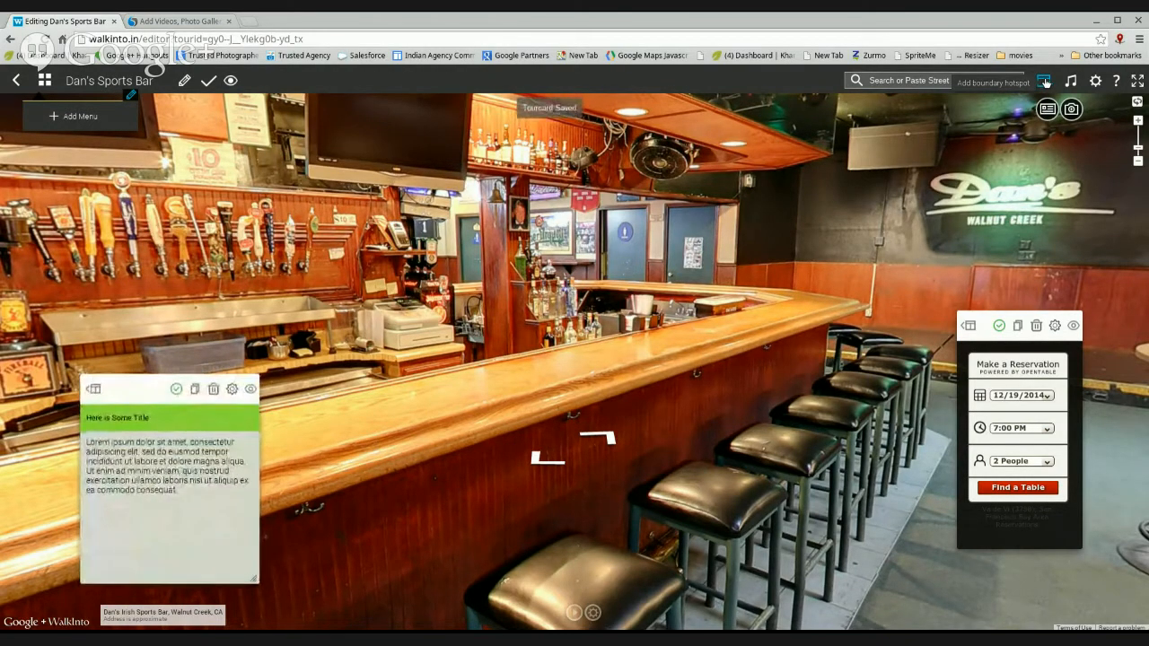
drag(160, 388, 598, 271)
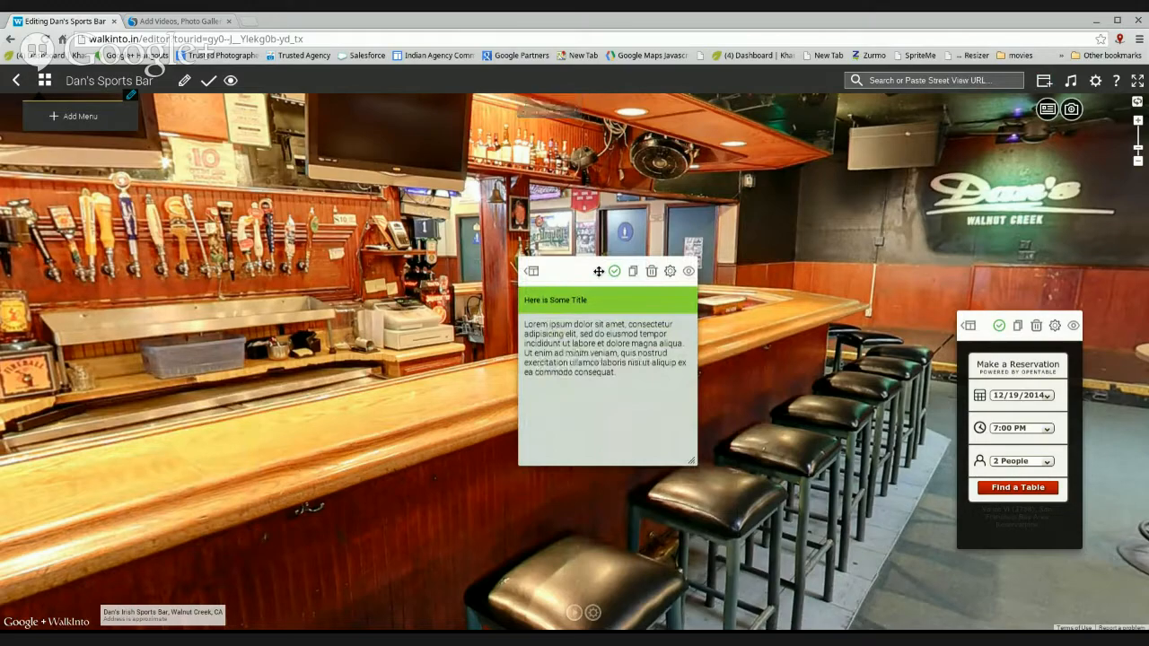
- Show the new card's layout templates and replace its placeholder body text with "TEST TEST"
click(532, 270)
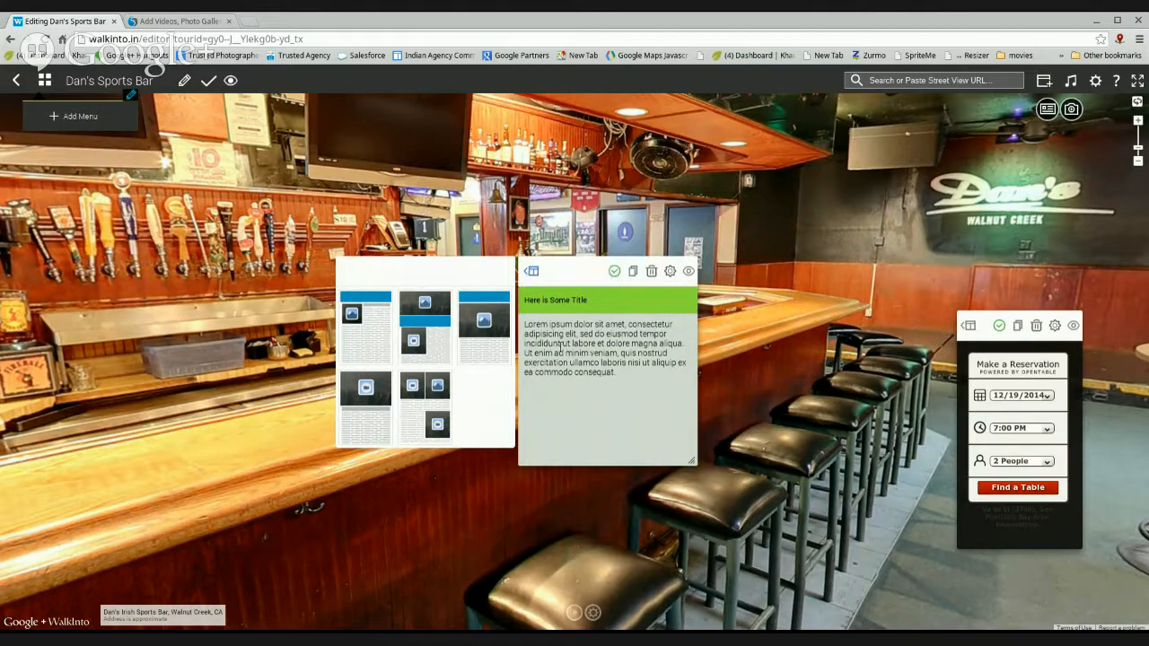
drag(618, 373, 501, 281)
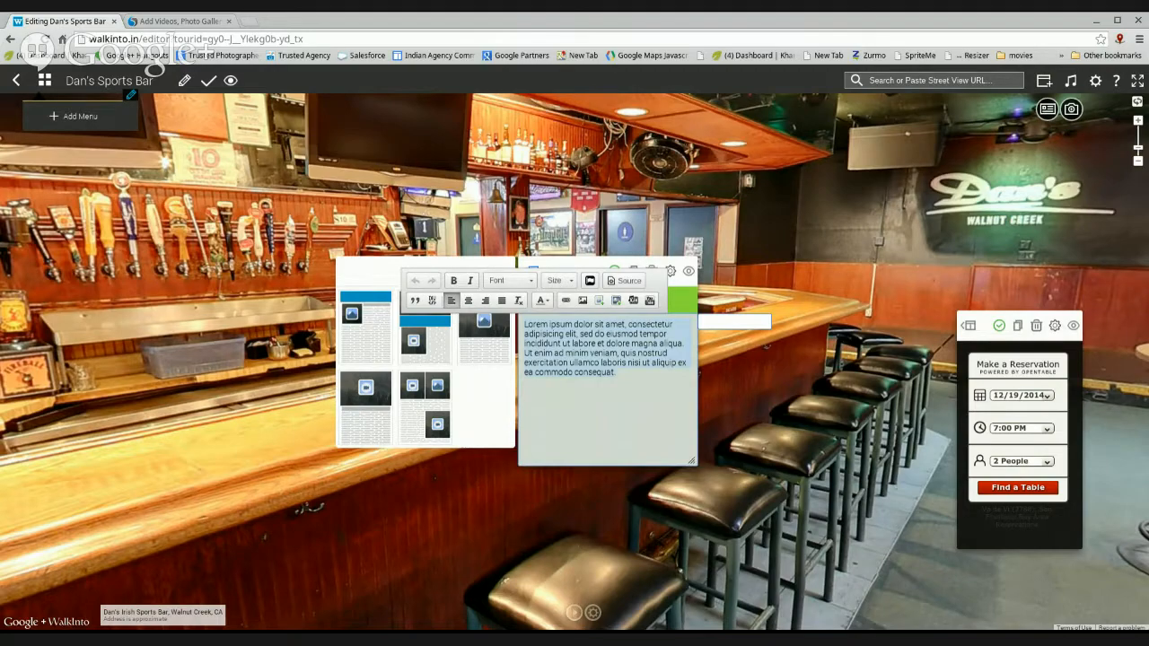
text(TEST TEST)
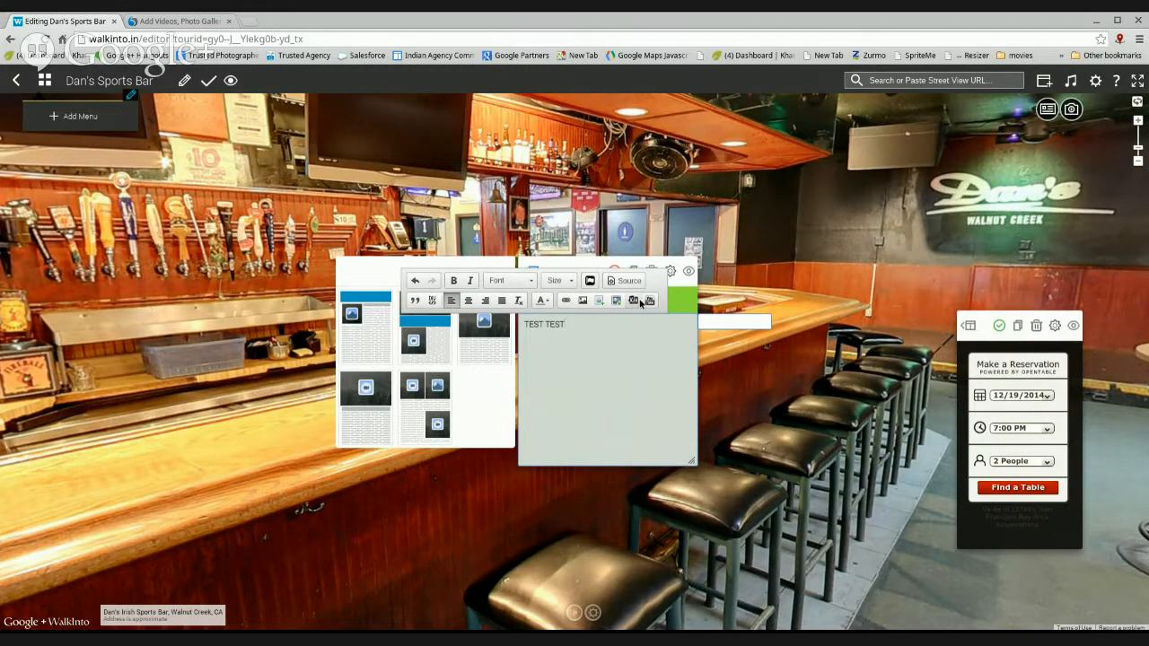
click(693, 292)
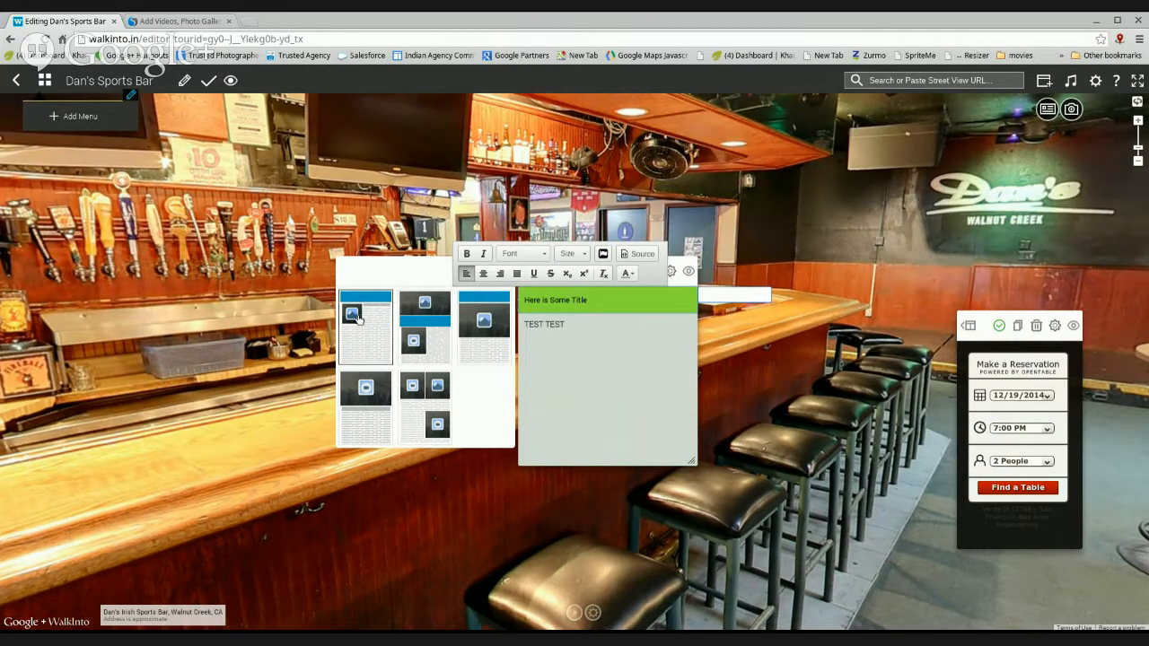
- Try the card layouts with a picture above the title, a picture below the title, and a video above the text
click(432, 315)
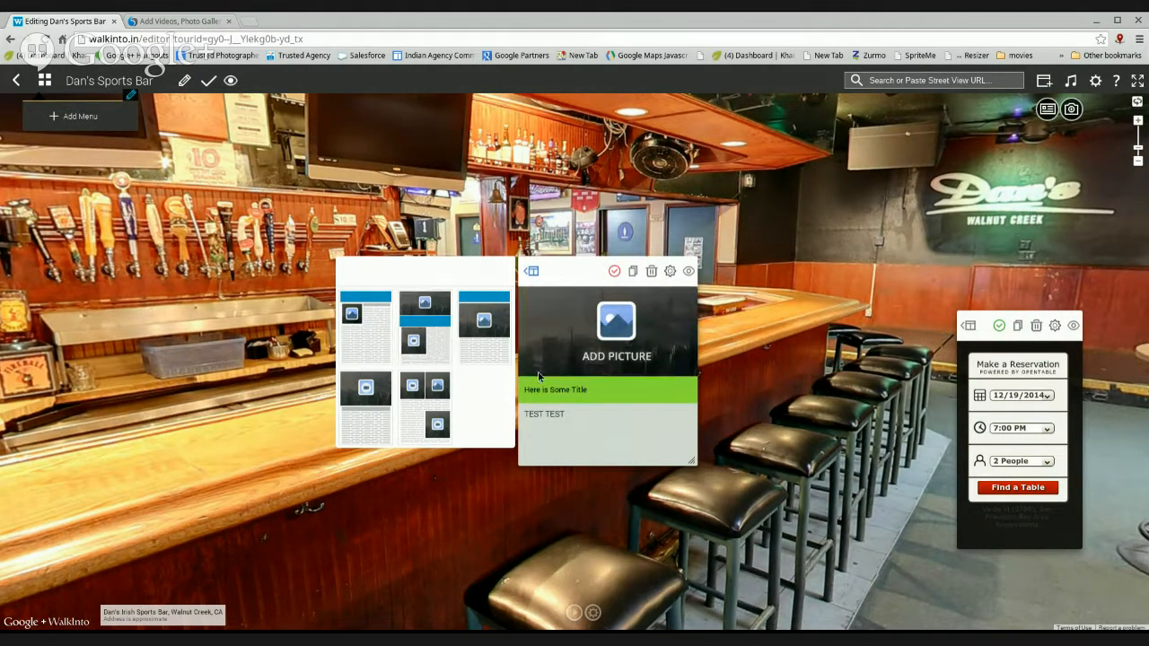
click(482, 349)
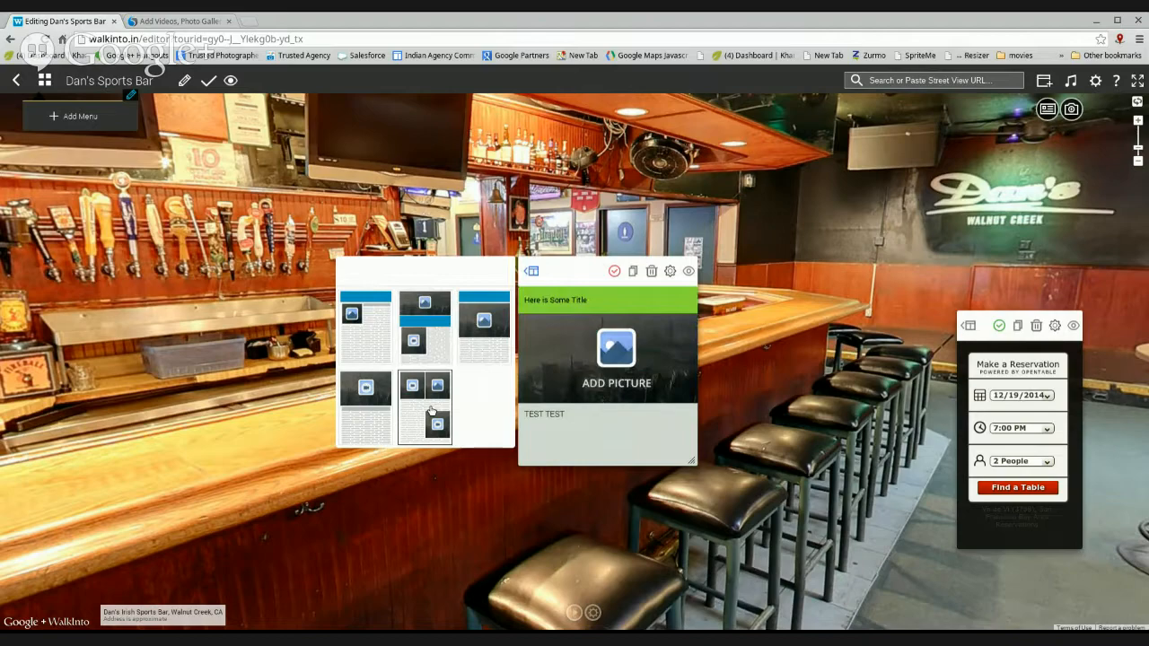
click(369, 414)
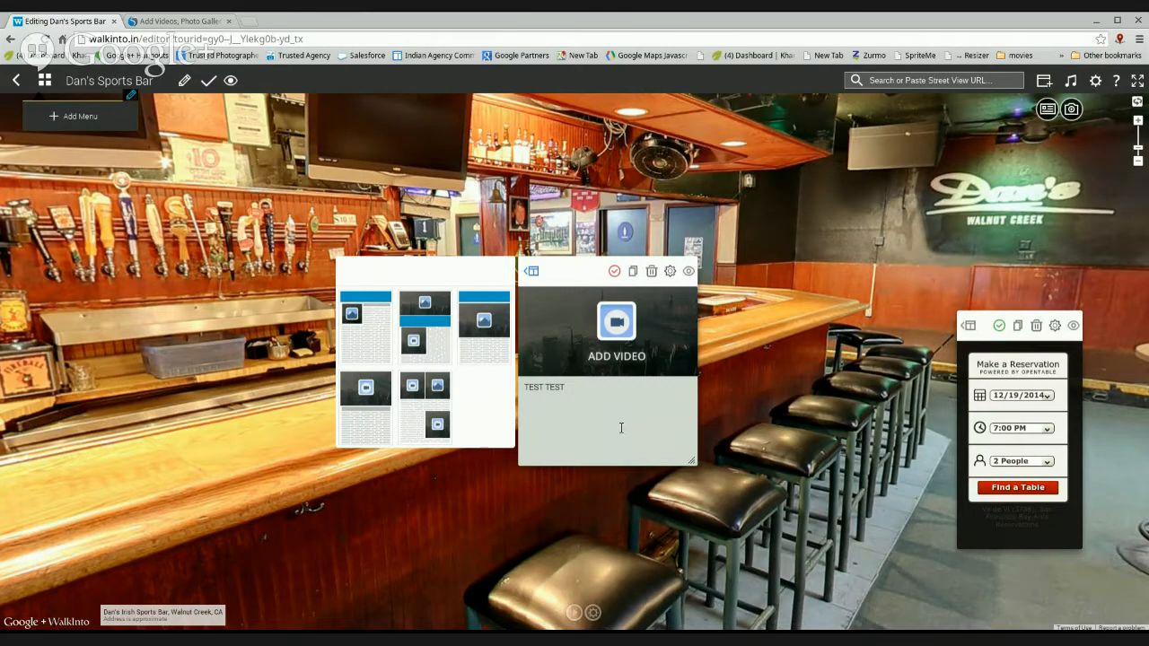
click(485, 321)
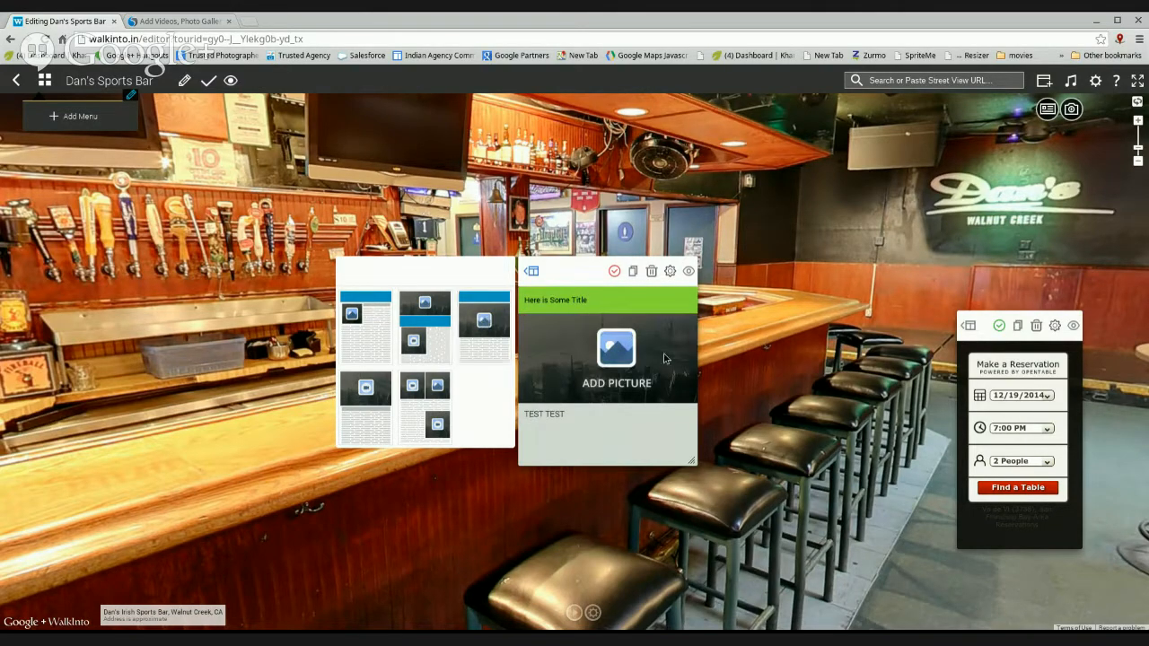
click(633, 299)
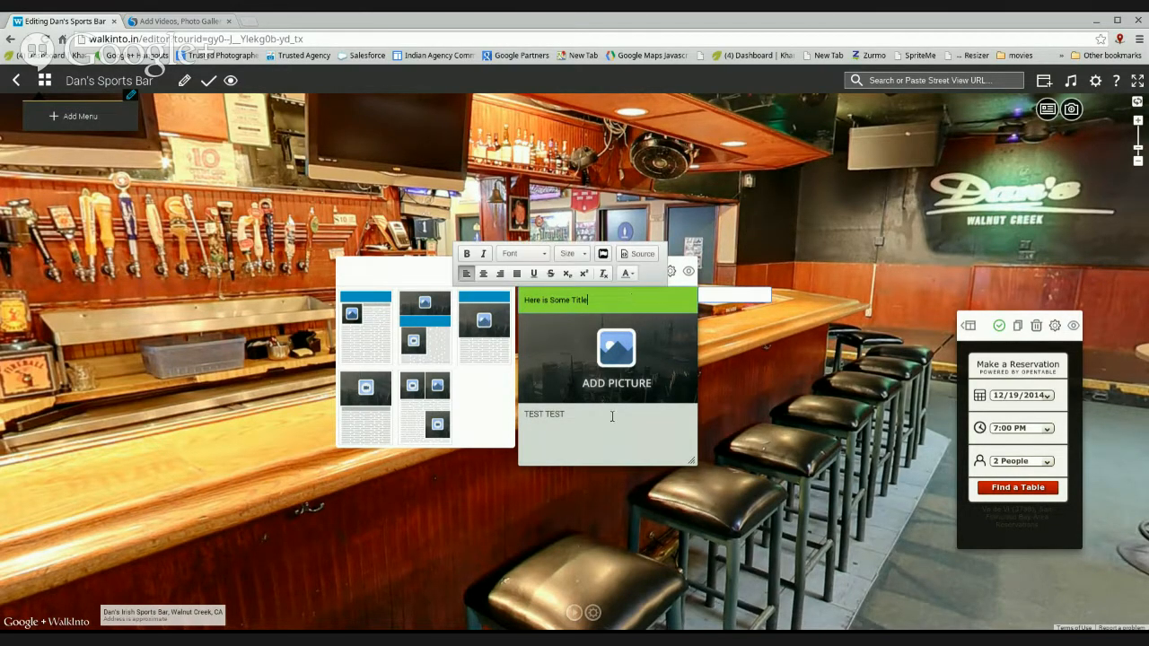
click(592, 415)
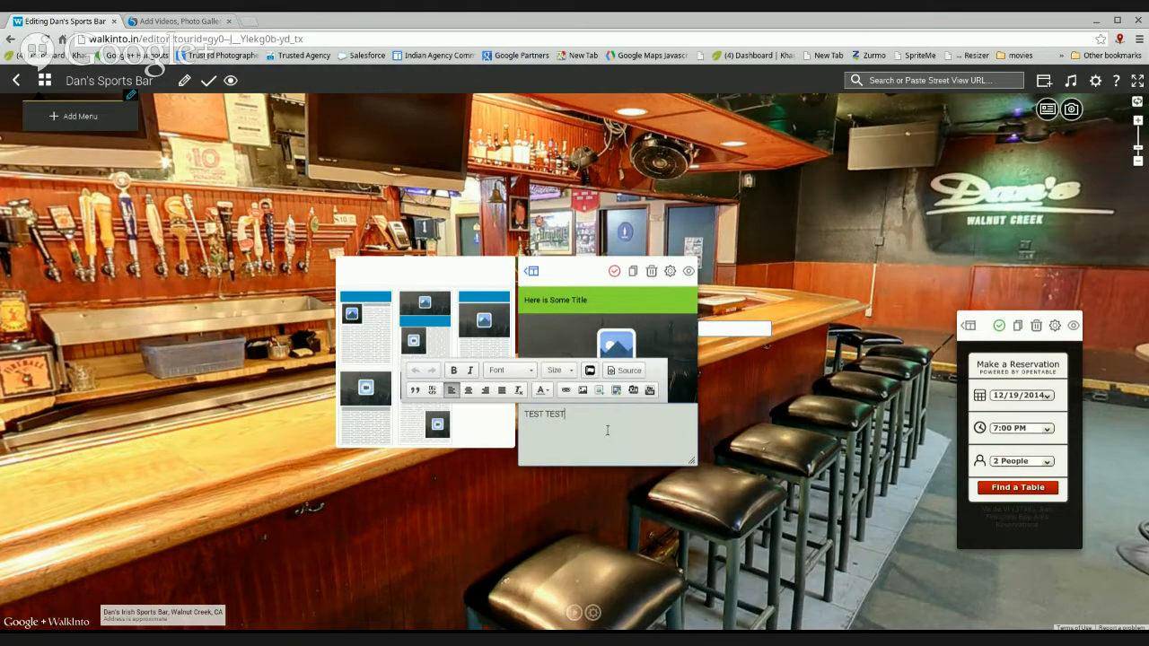
- Try the layout with only title and text, and switch the card to the layout with a text body only
click(381, 320)
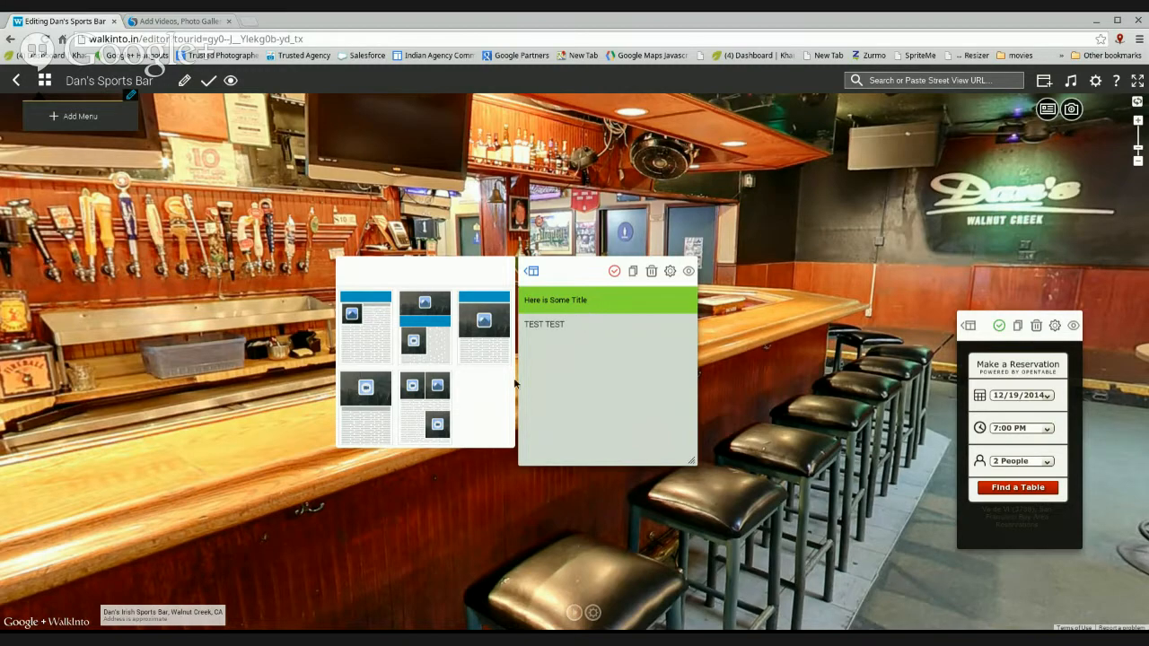
click(427, 410)
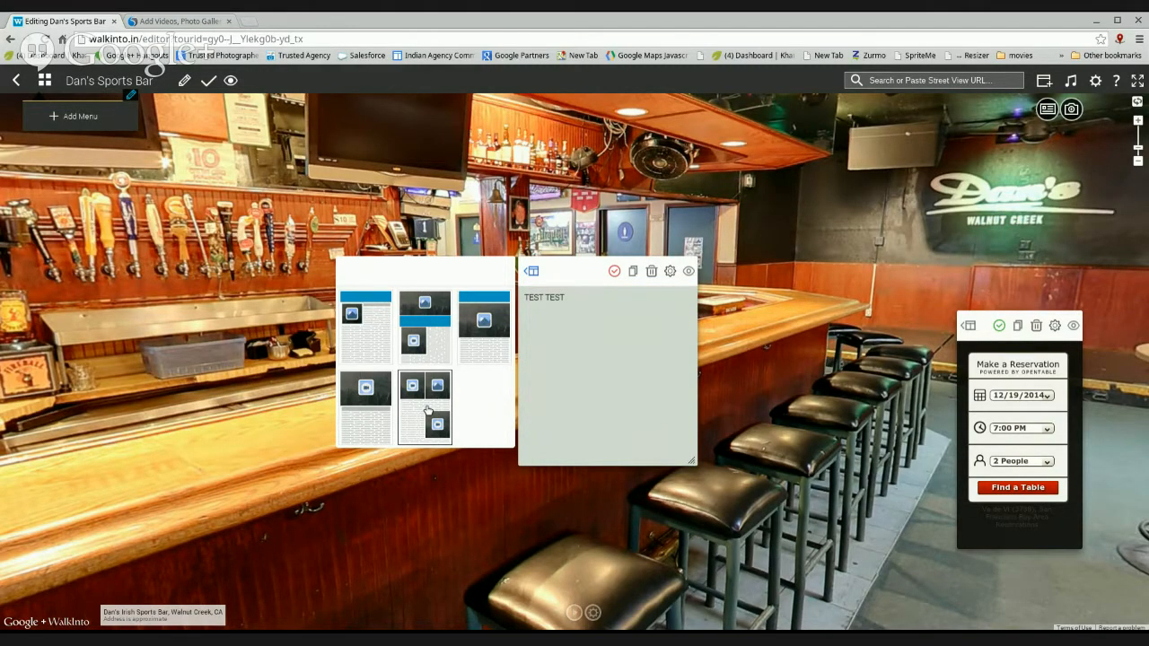
- Format the "TEST TEST" body text as bold in the Pinyon Script font at size 72
click(619, 330)
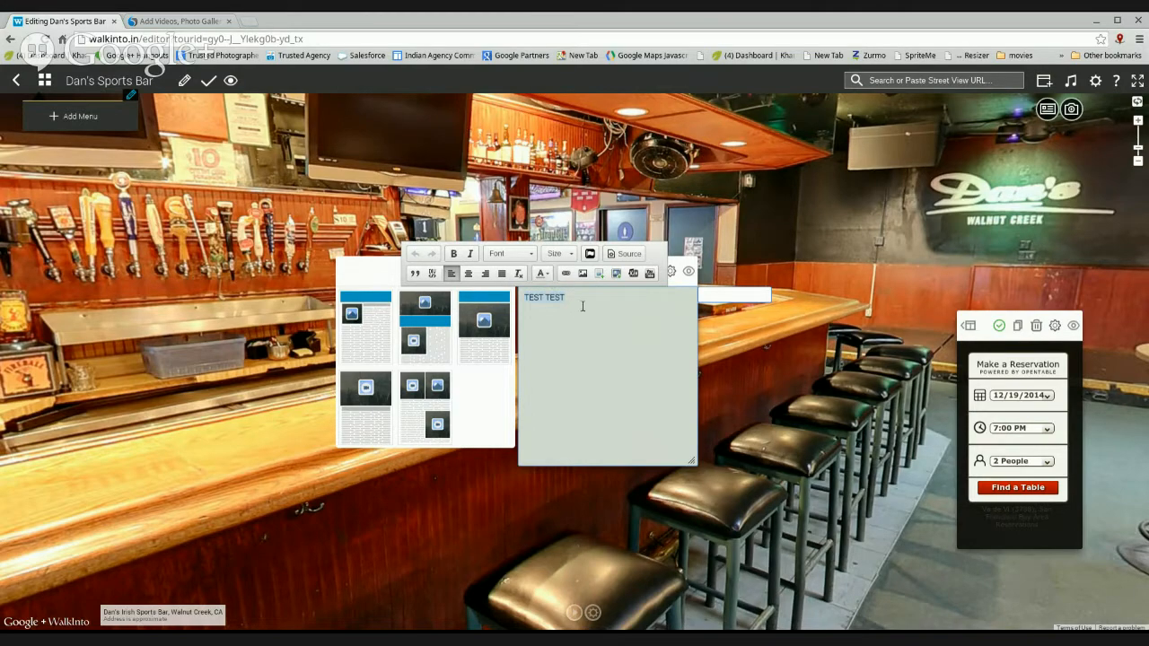
click(454, 254)
click(527, 256)
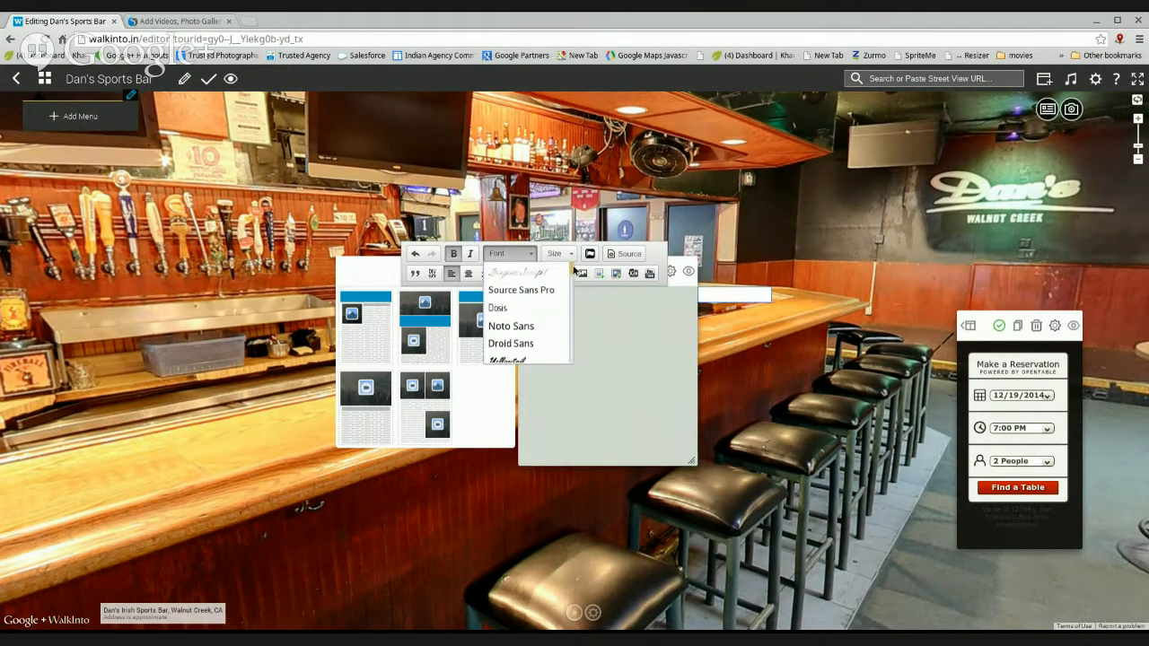
drag(571, 270, 563, 325)
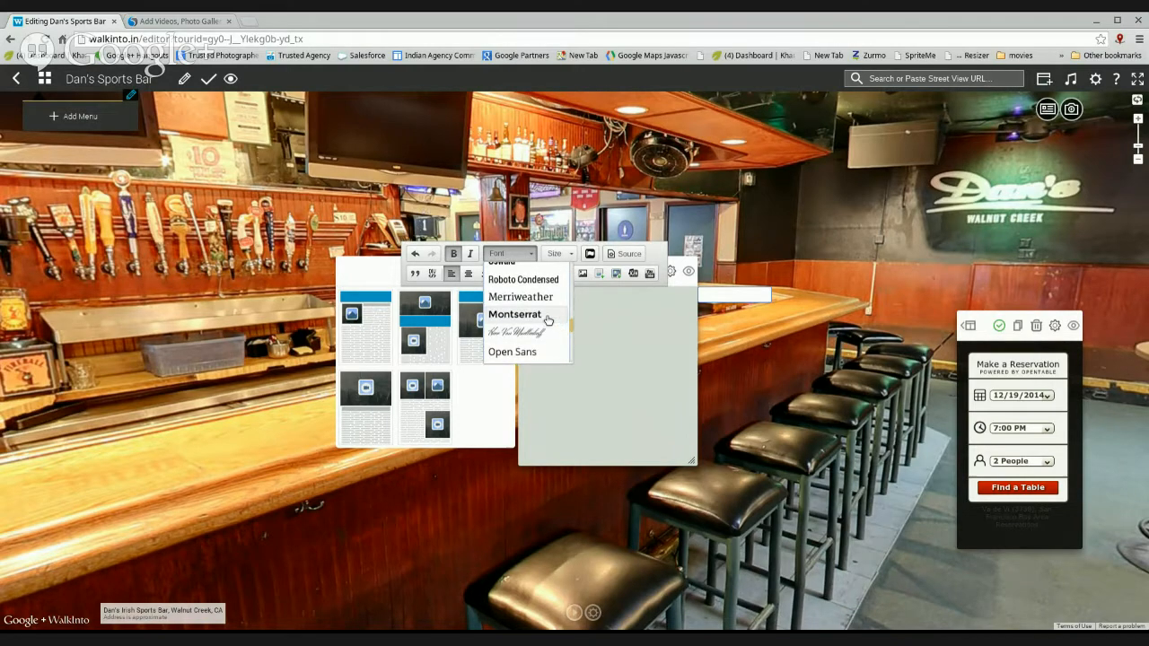
scroll(519, 305, down, 5)
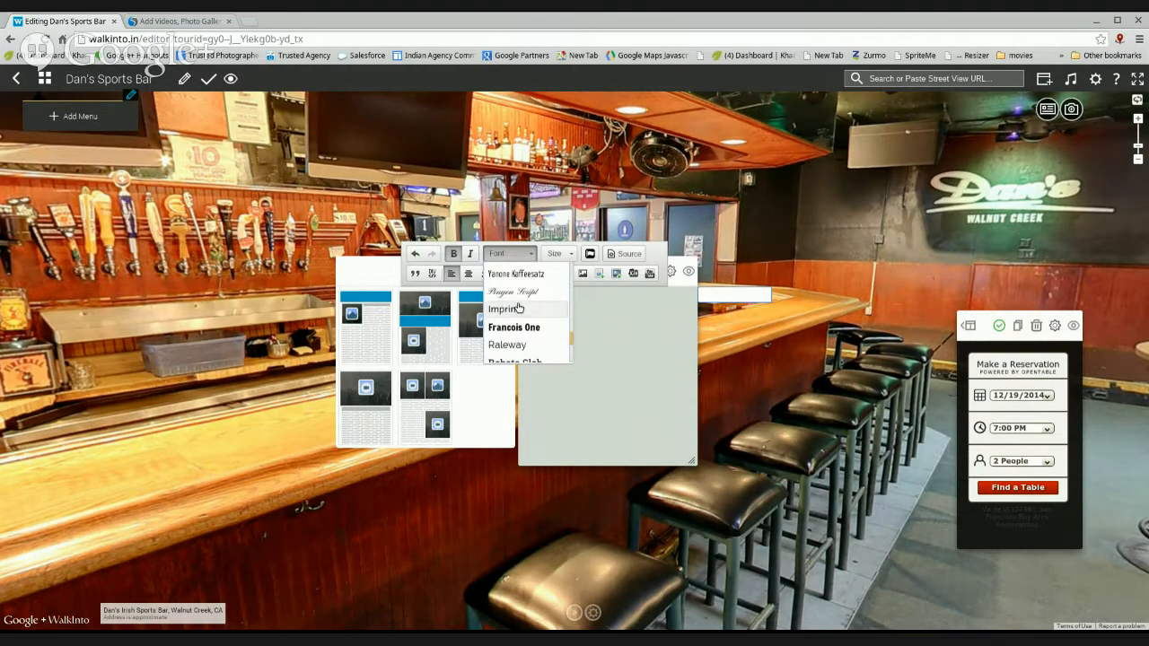
scroll(519, 287, up, 2)
click(516, 320)
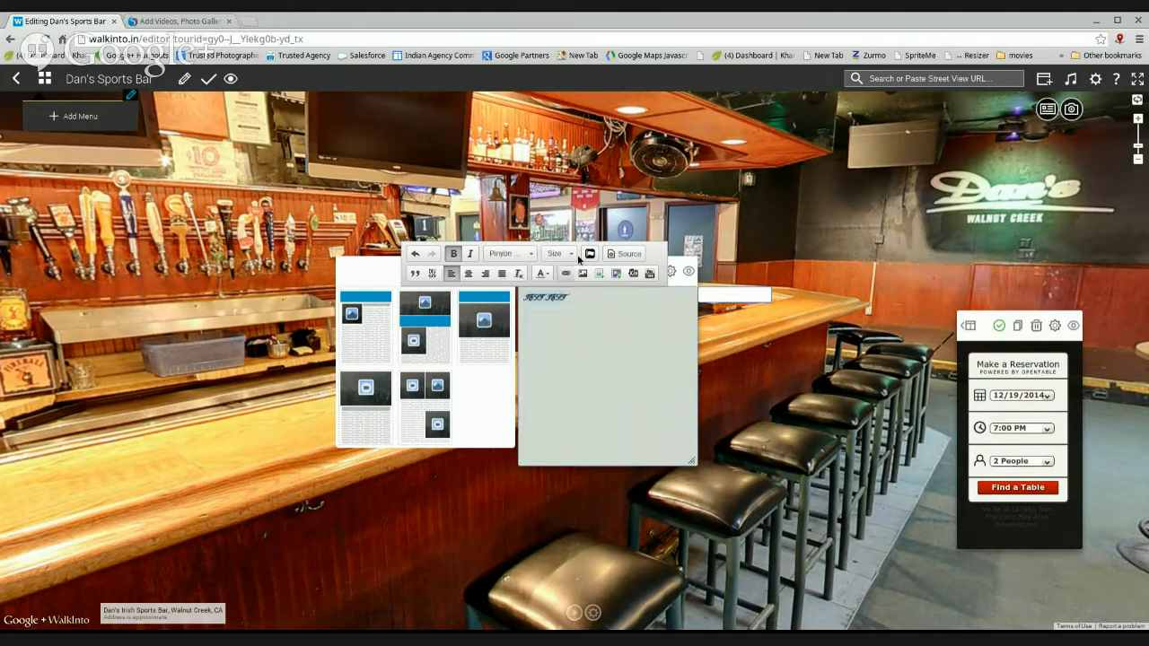
click(561, 256)
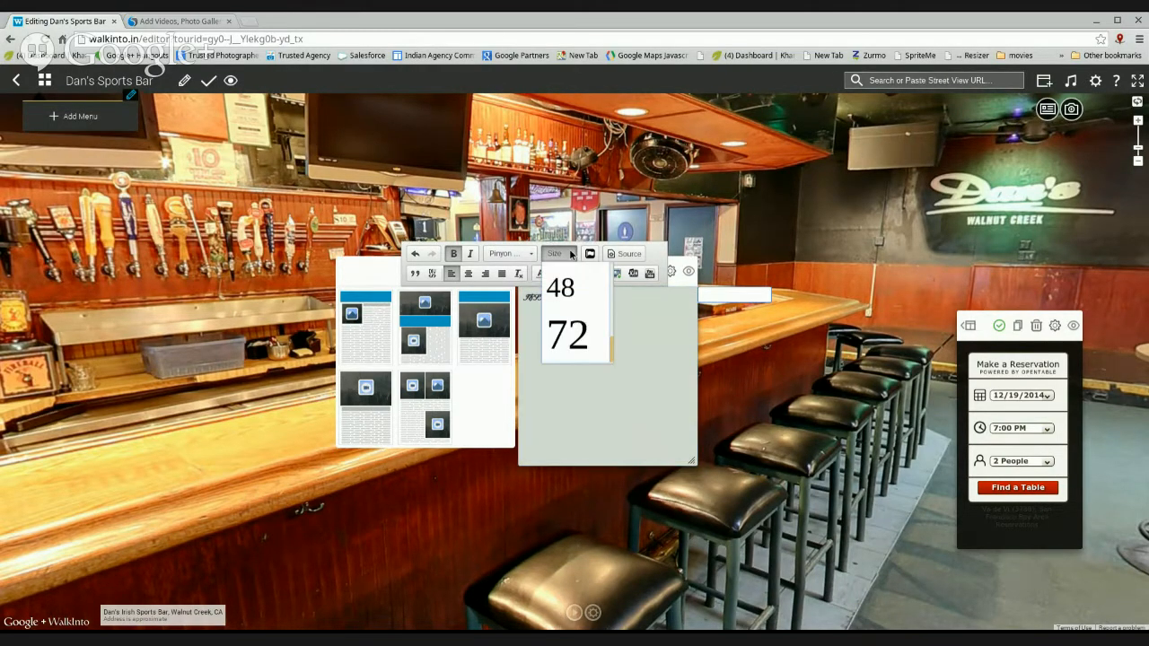
click(561, 335)
click(673, 397)
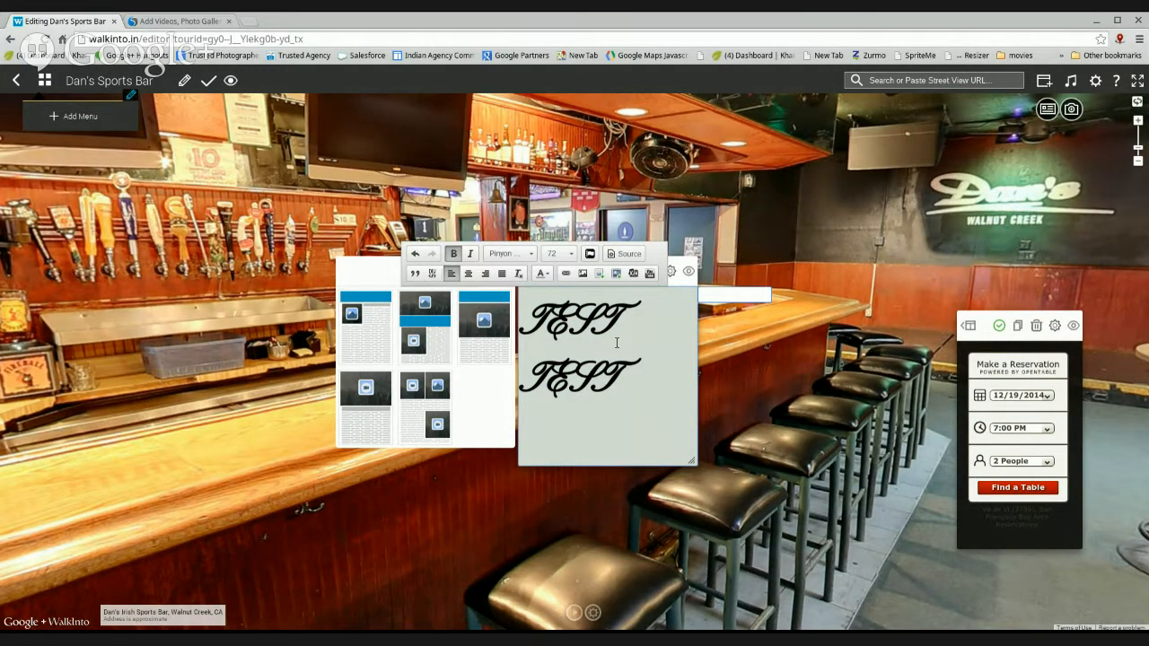
- Inspect the HTML source of the card's body text and close it without changes
click(626, 255)
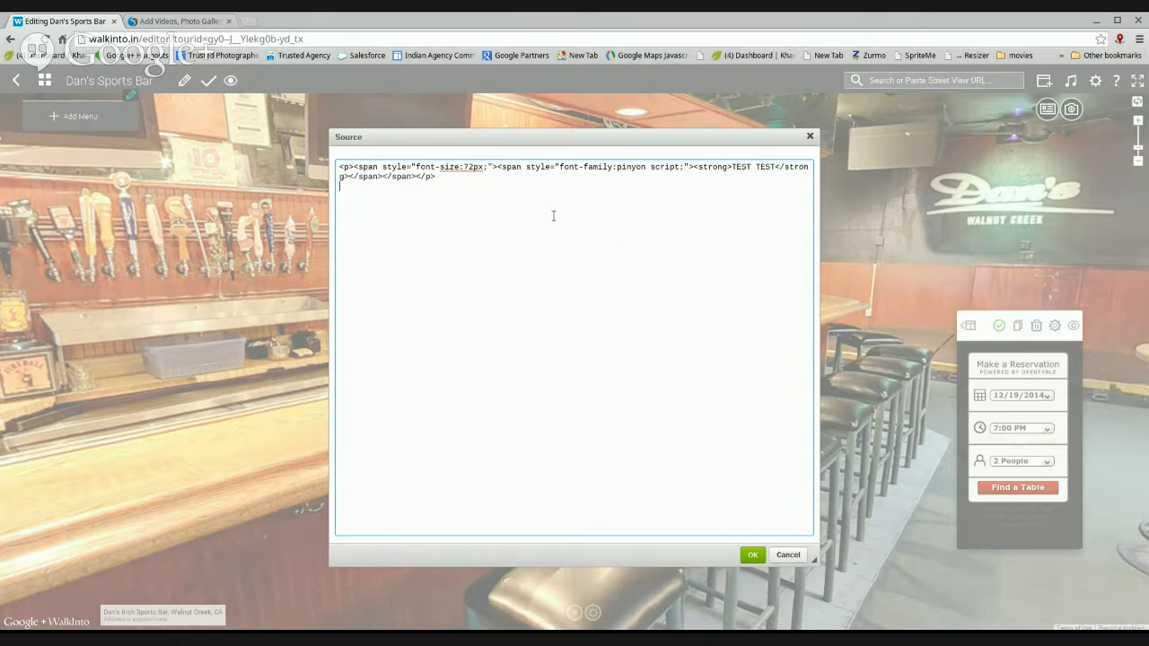
key(ctrl+a)
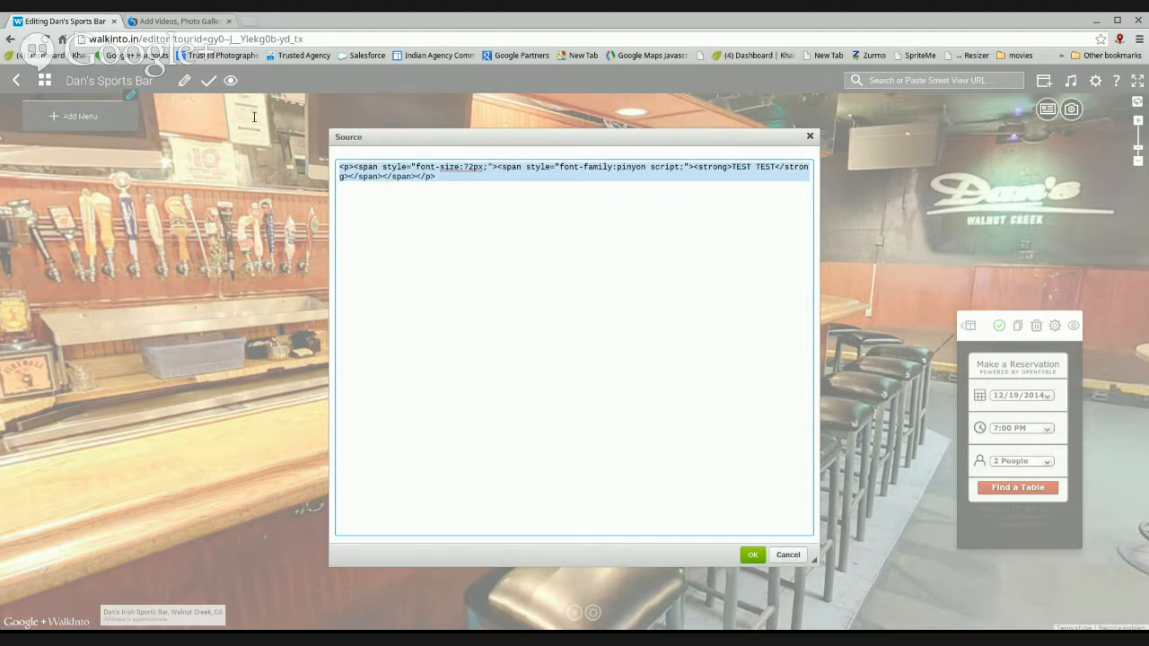
click(812, 137)
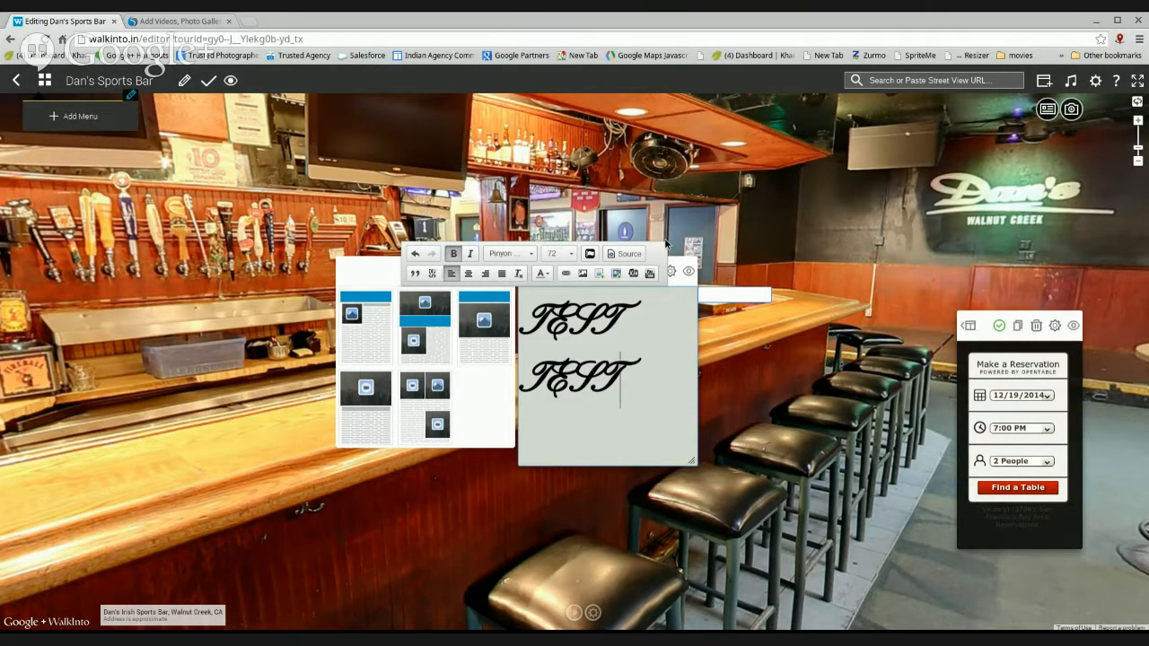
- Replace the "TEST TEST" body text with the copied photo gallery HTML by pasting it into the body's source
drag(644, 392, 451, 319)
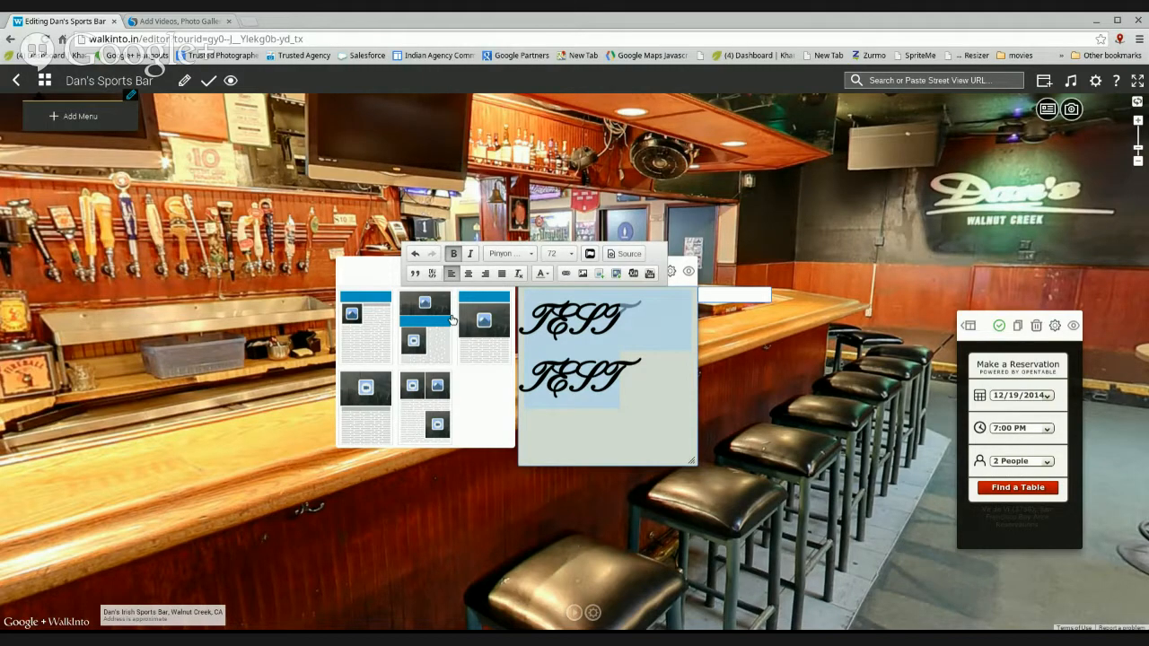
click(116, 561)
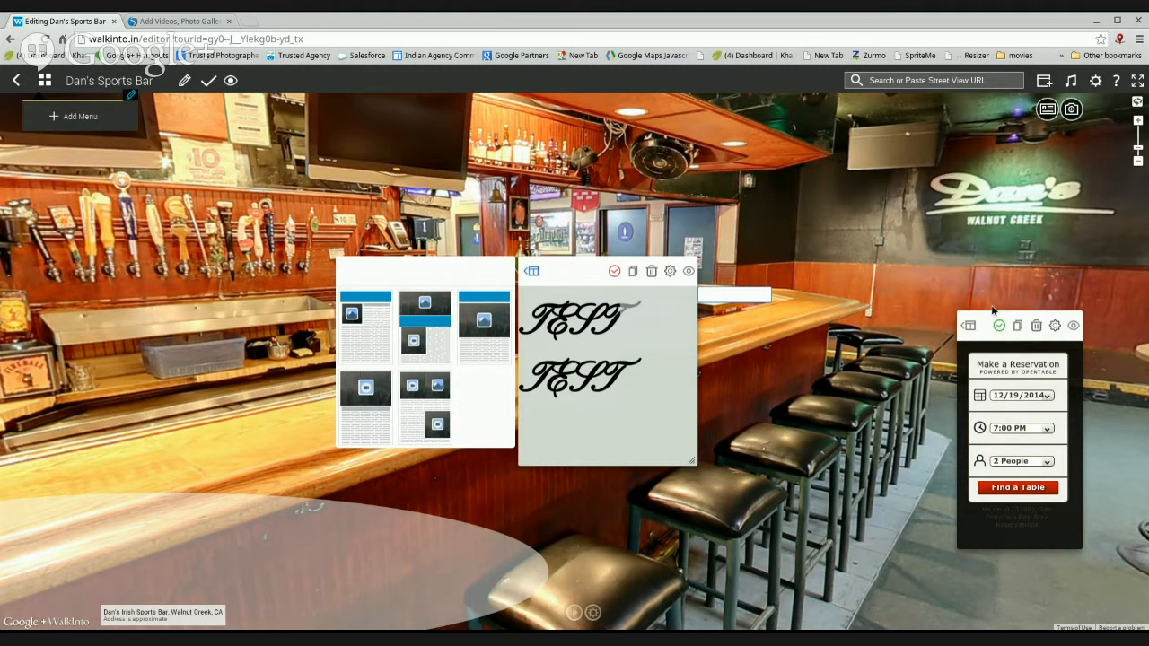
double_click(626, 381)
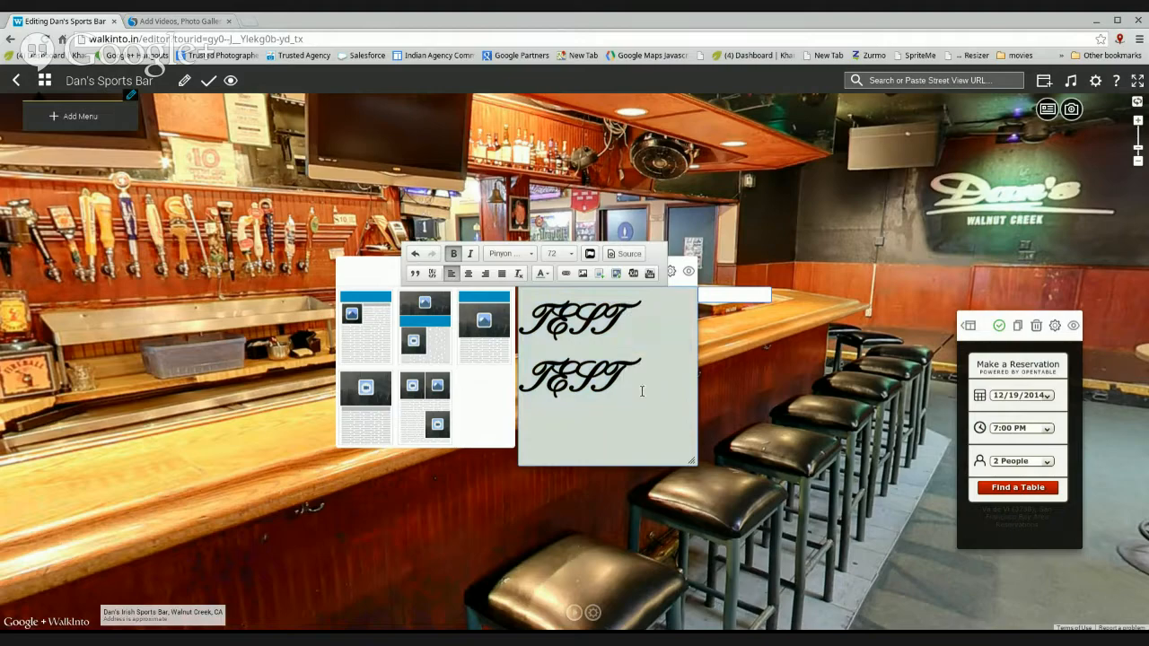
key(Delete)
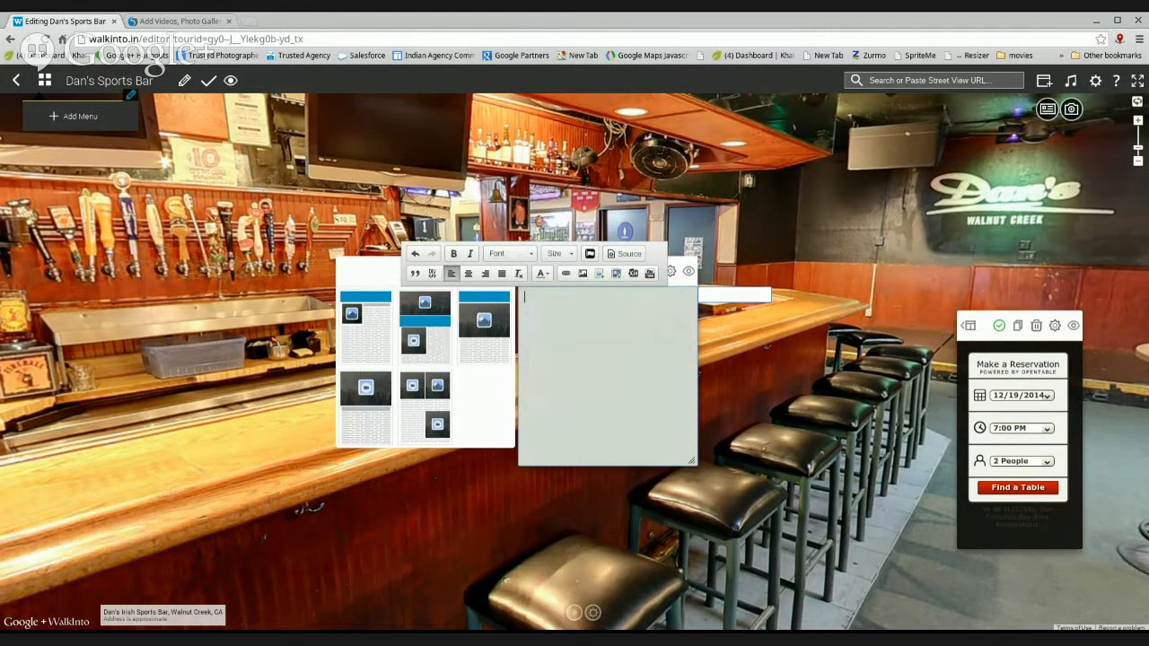
click(621, 253)
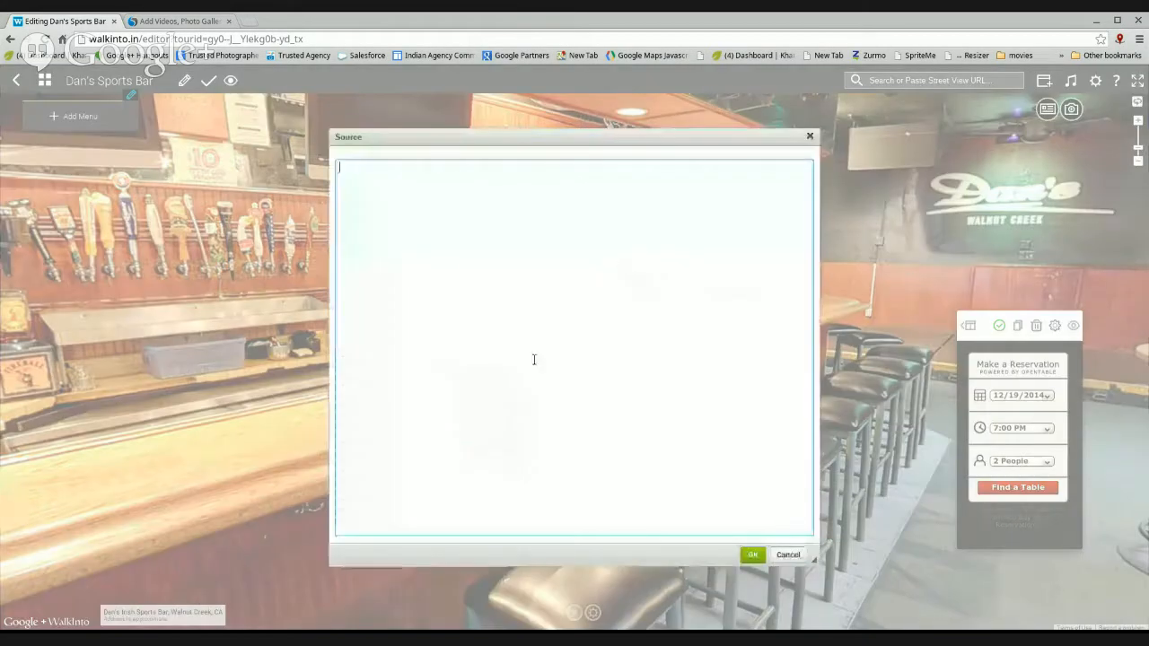
key(ctrl+v)
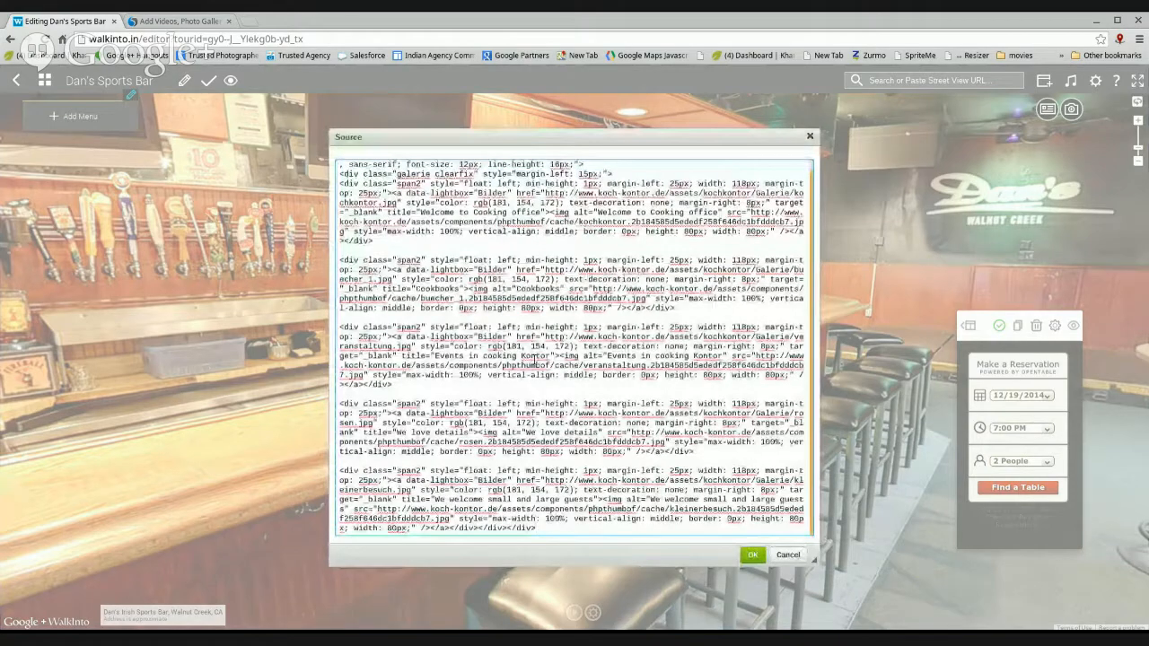
click(754, 555)
- Widen the gallery card so three thumbnails fit per row, and save the card
drag(697, 382, 826, 377)
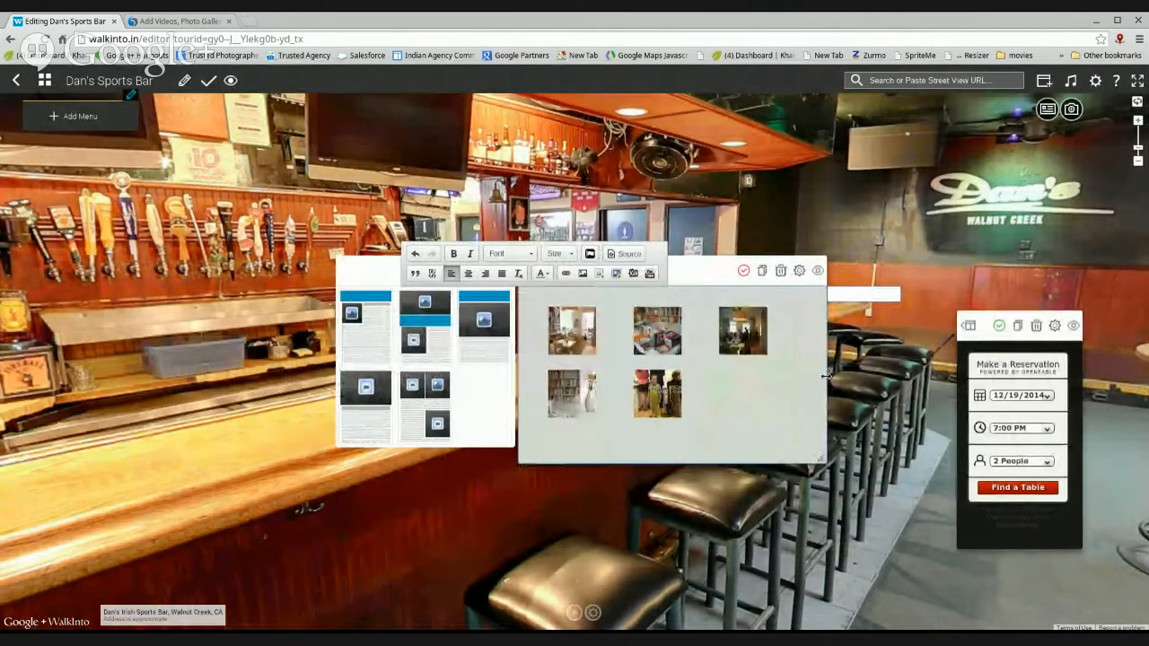
click(742, 271)
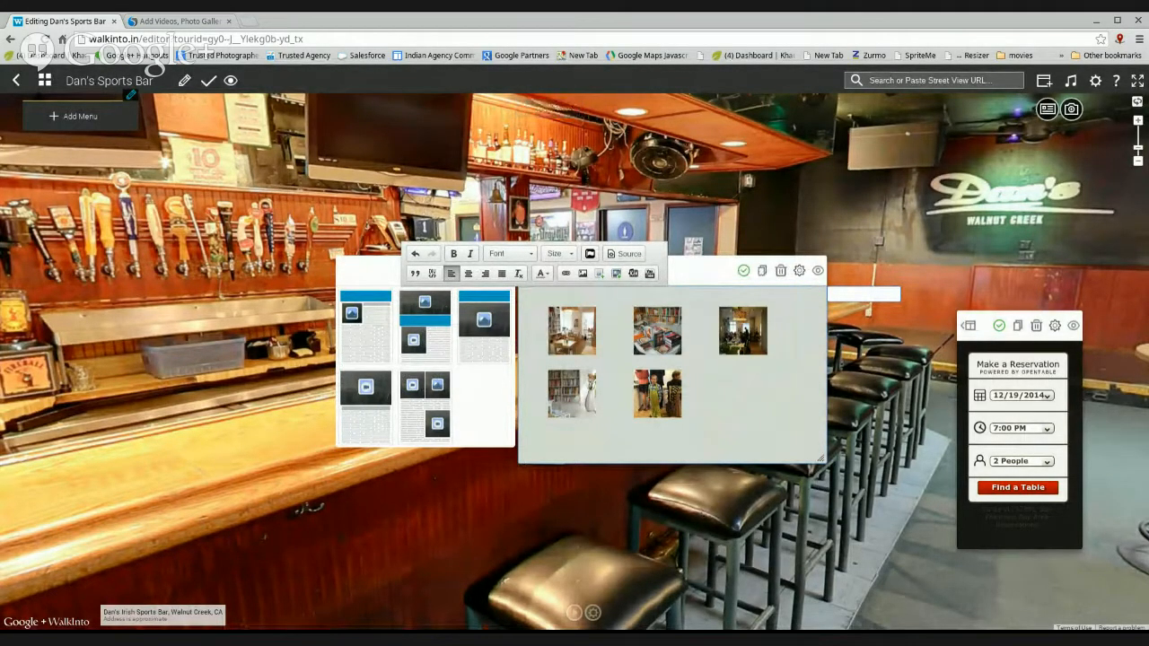
click(560, 389)
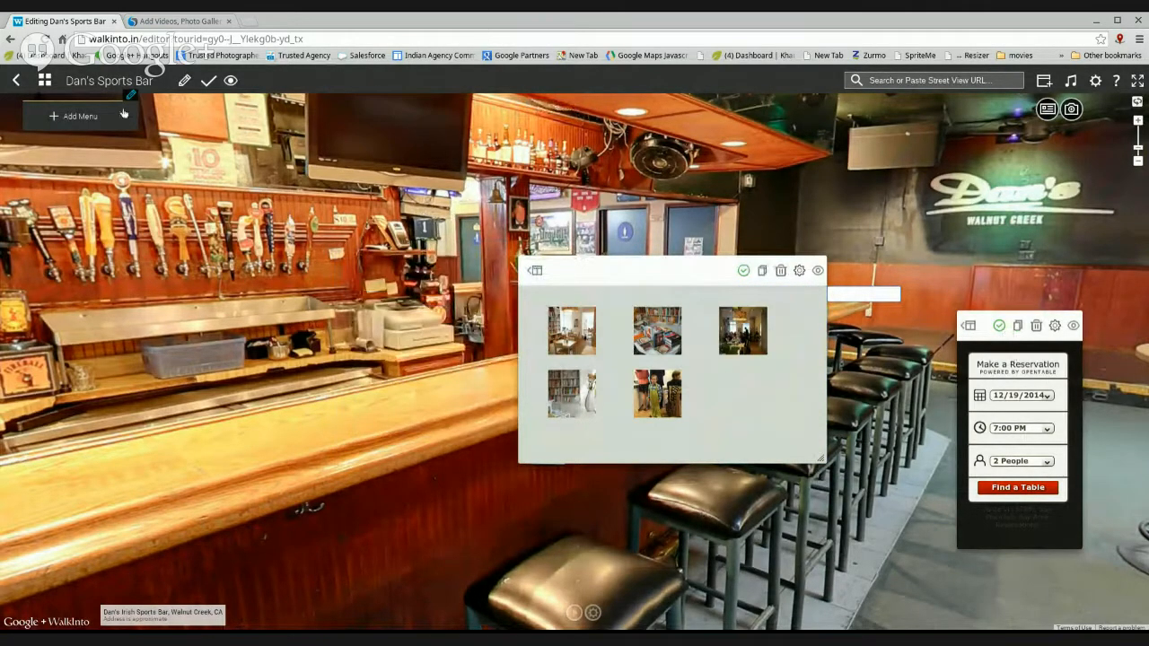
- Preview the card and the live tour, enlarge the vase picture and the third picture of the gallery, and return to the editor
click(819, 266)
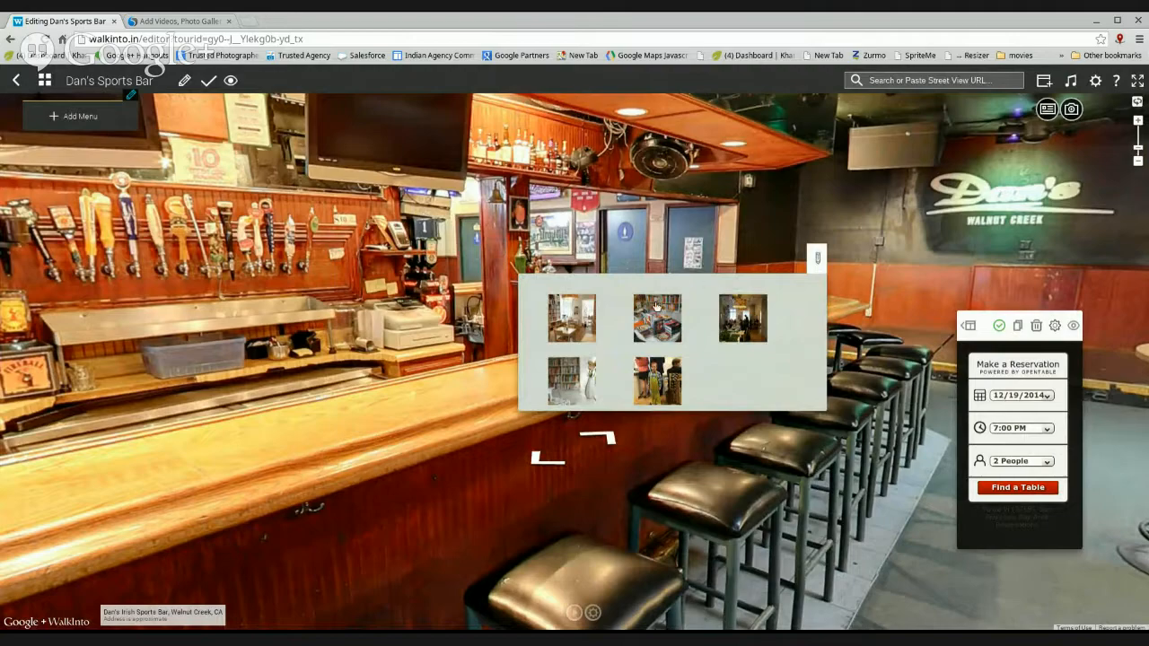
click(230, 80)
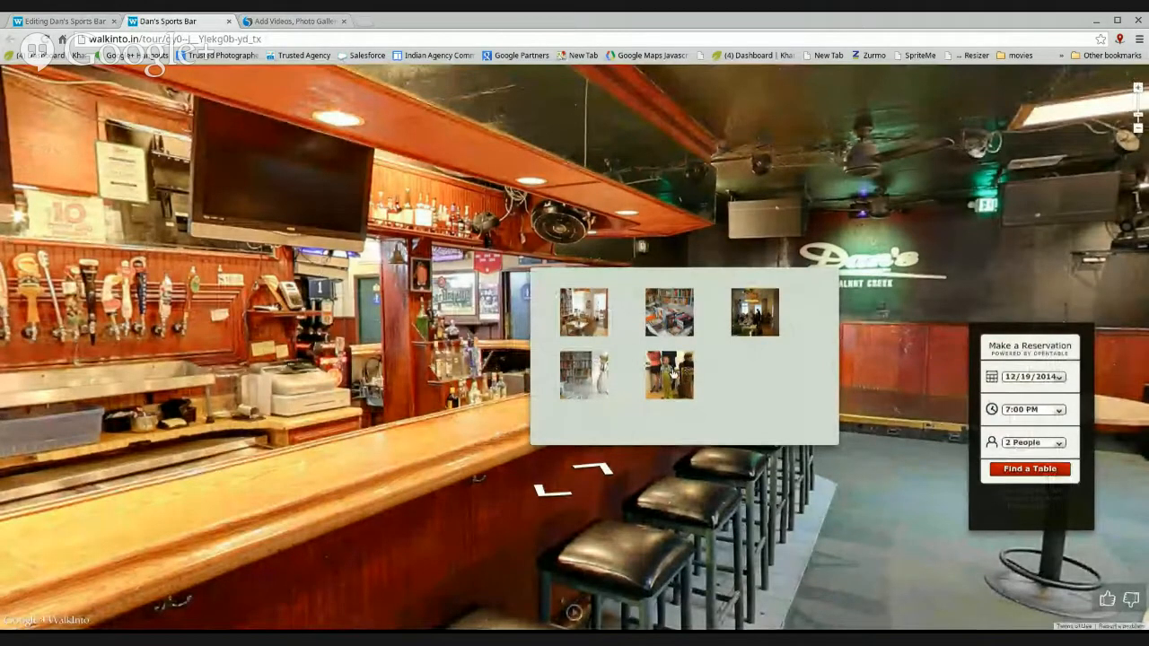
click(583, 366)
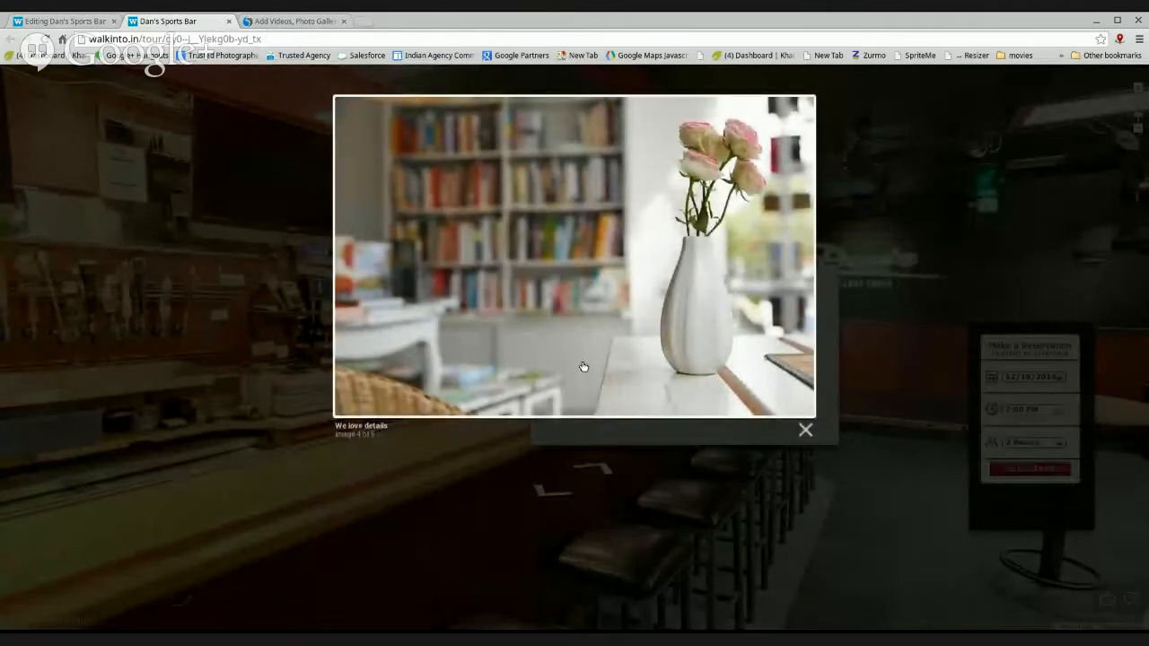
click(805, 431)
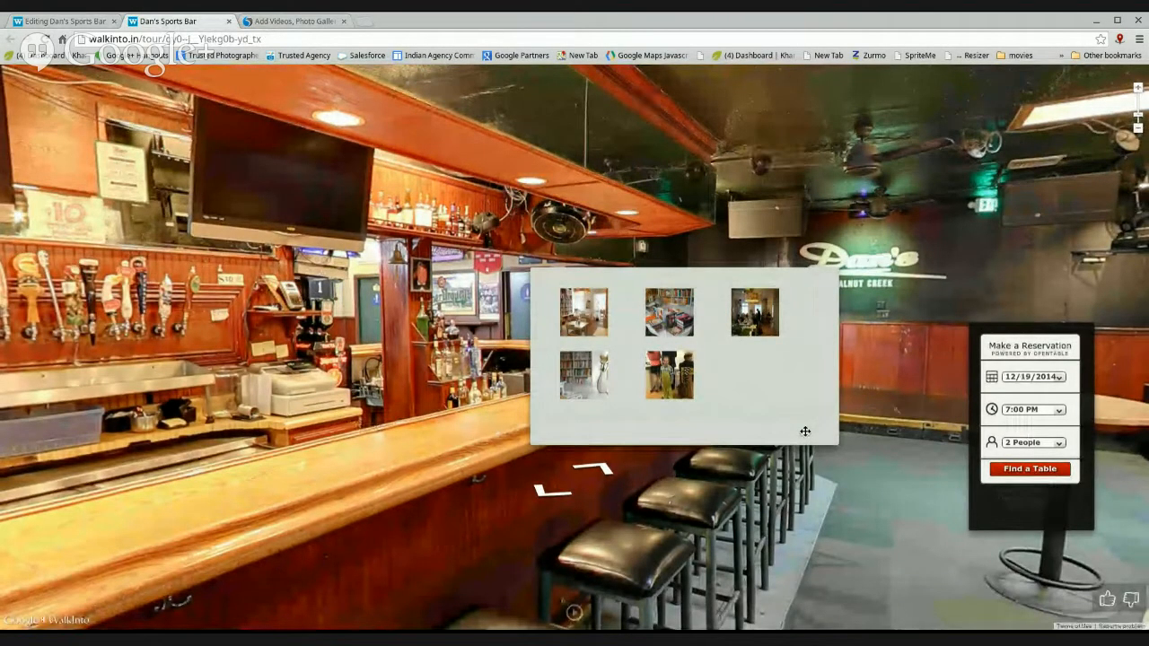
click(761, 323)
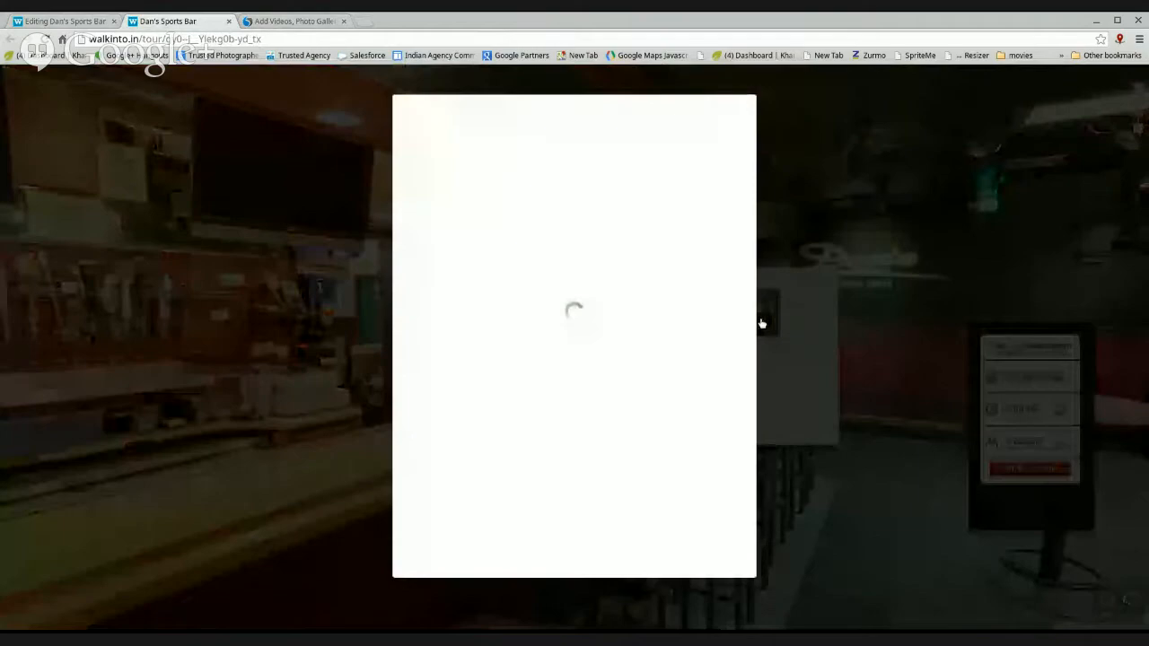
click(745, 590)
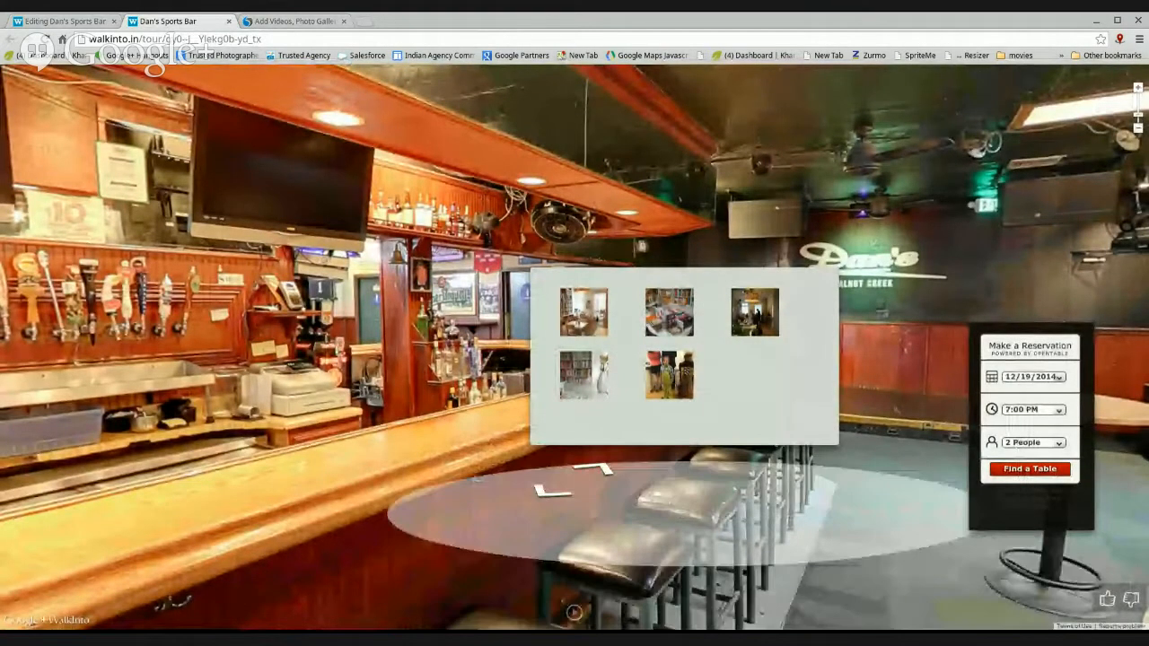
click(77, 22)
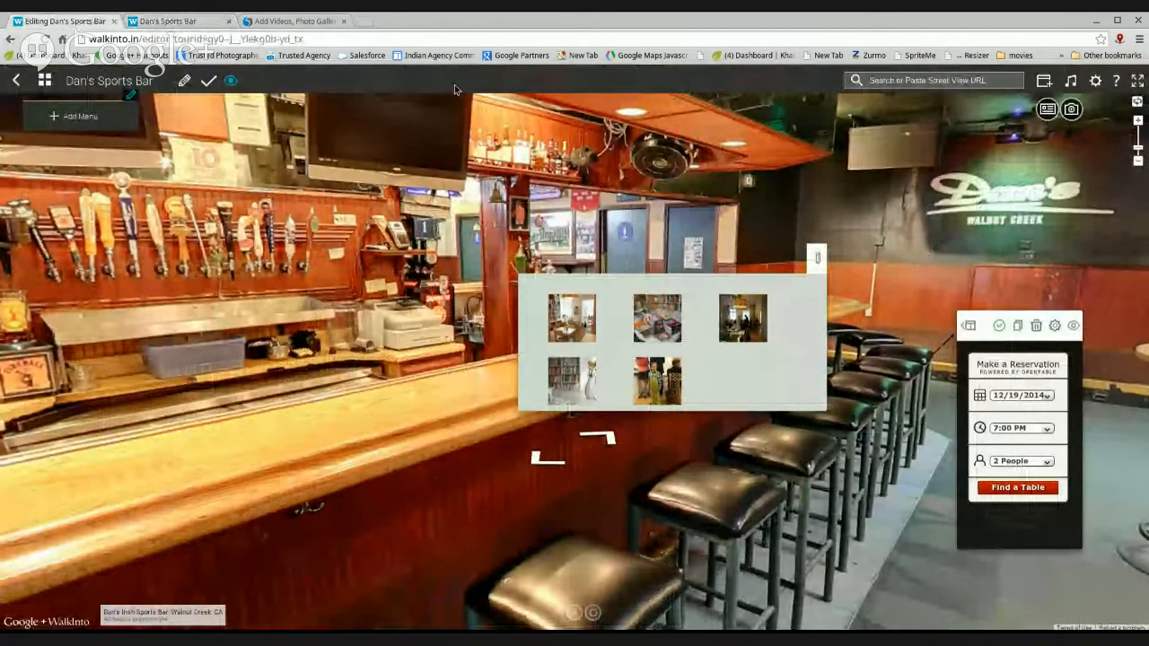
- Set the gallery card's background to semi-transparent dark red, rgba(112,31,31,0.77), shift the card slightly and save it
click(815, 259)
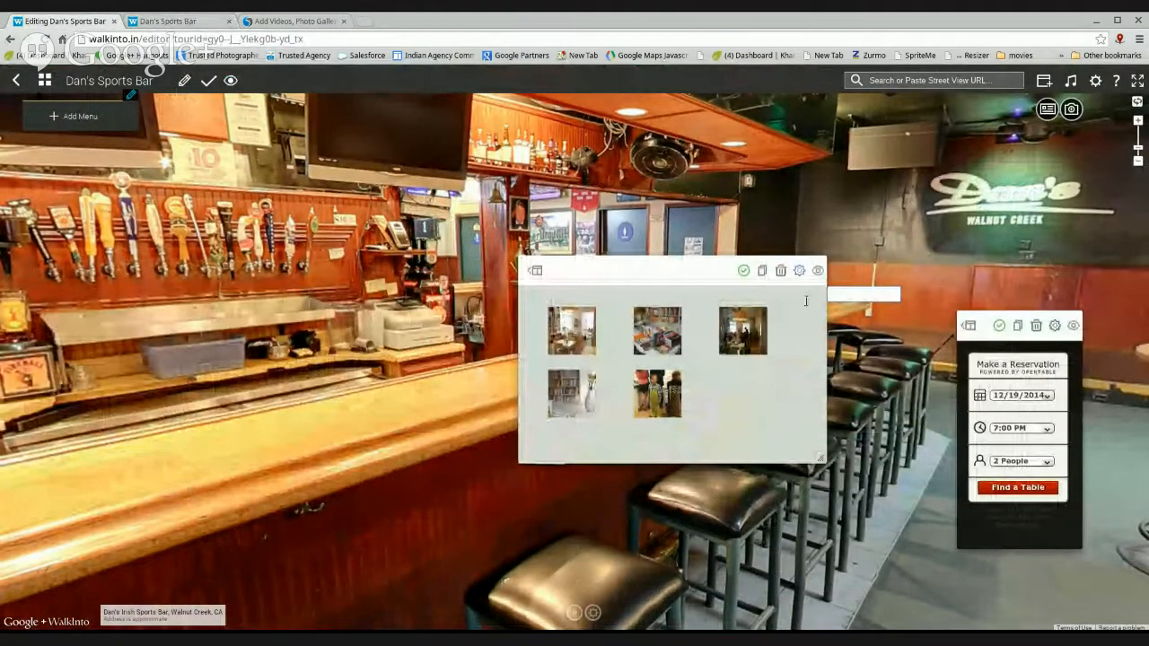
click(806, 301)
click(848, 294)
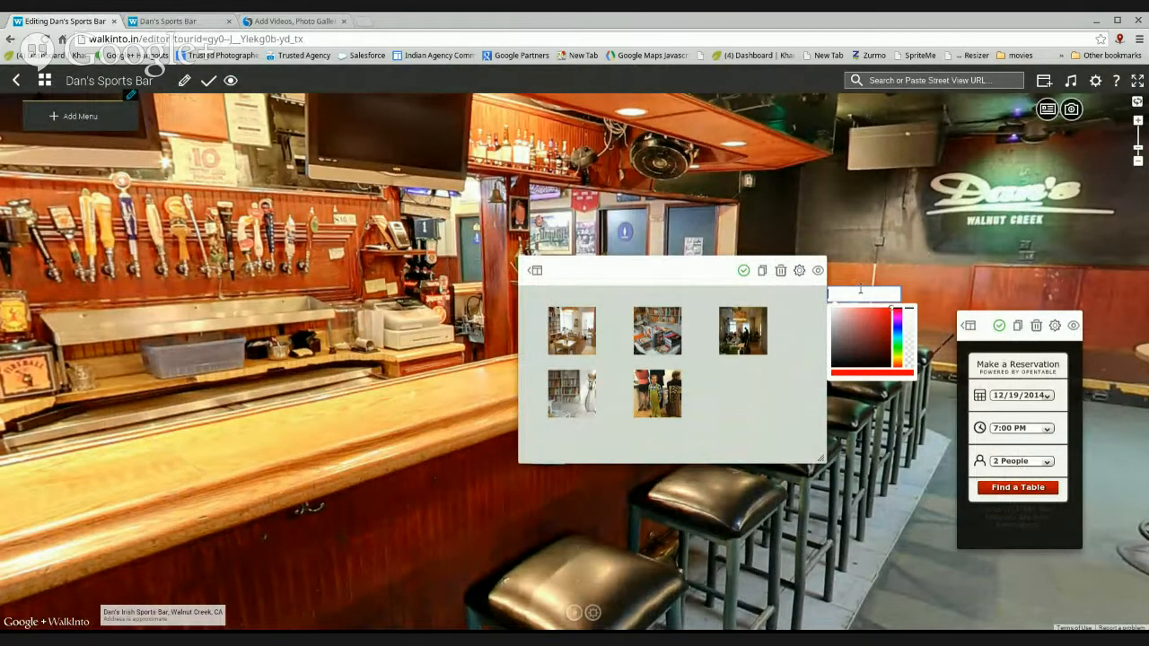
click(851, 325)
drag(851, 324, 874, 342)
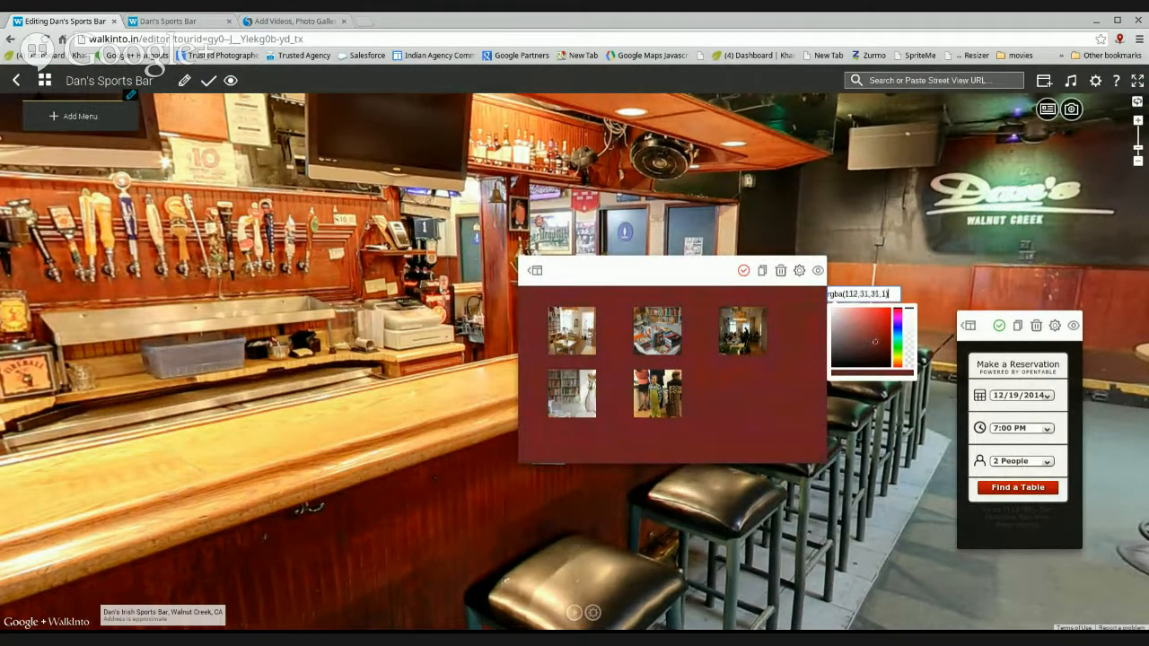
drag(911, 308, 909, 320)
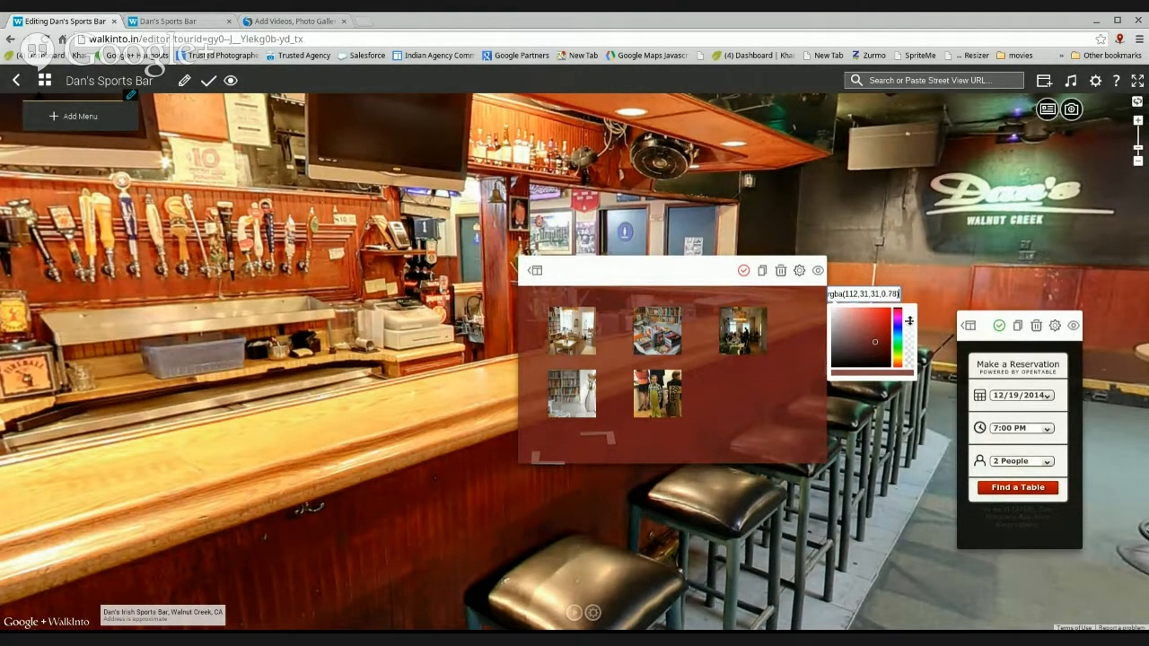
drag(729, 269, 745, 285)
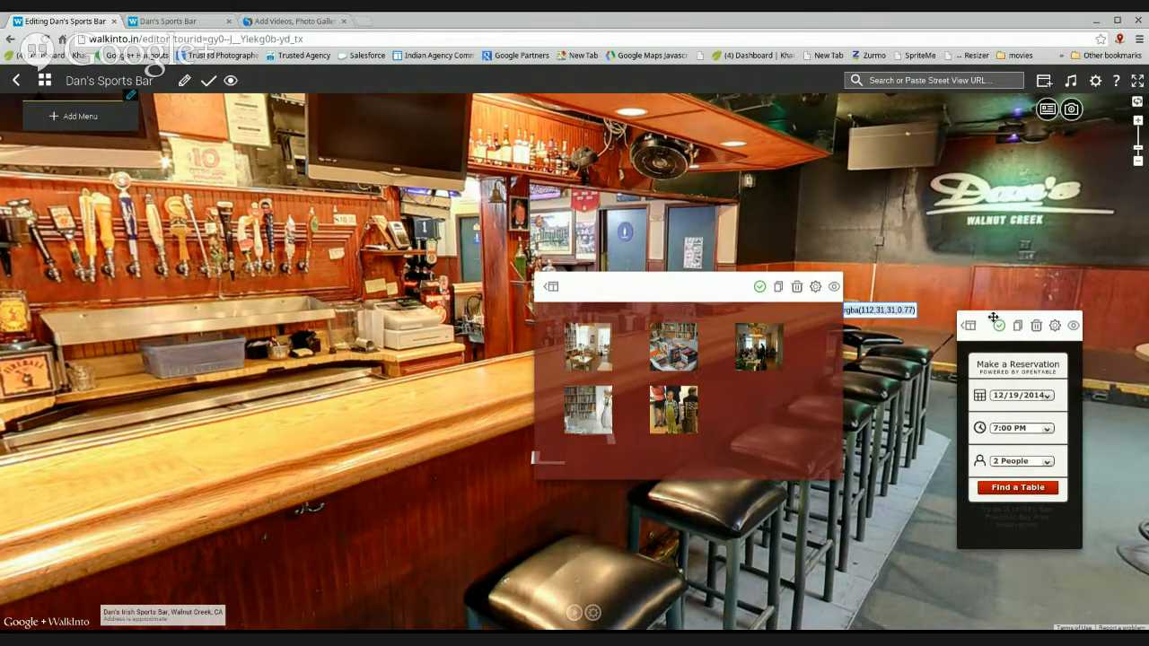
- Reposition the Make a Reservation card slightly, set its background to rgba(112,31,31,0.77) and save it
drag(993, 321, 997, 310)
click(1053, 324)
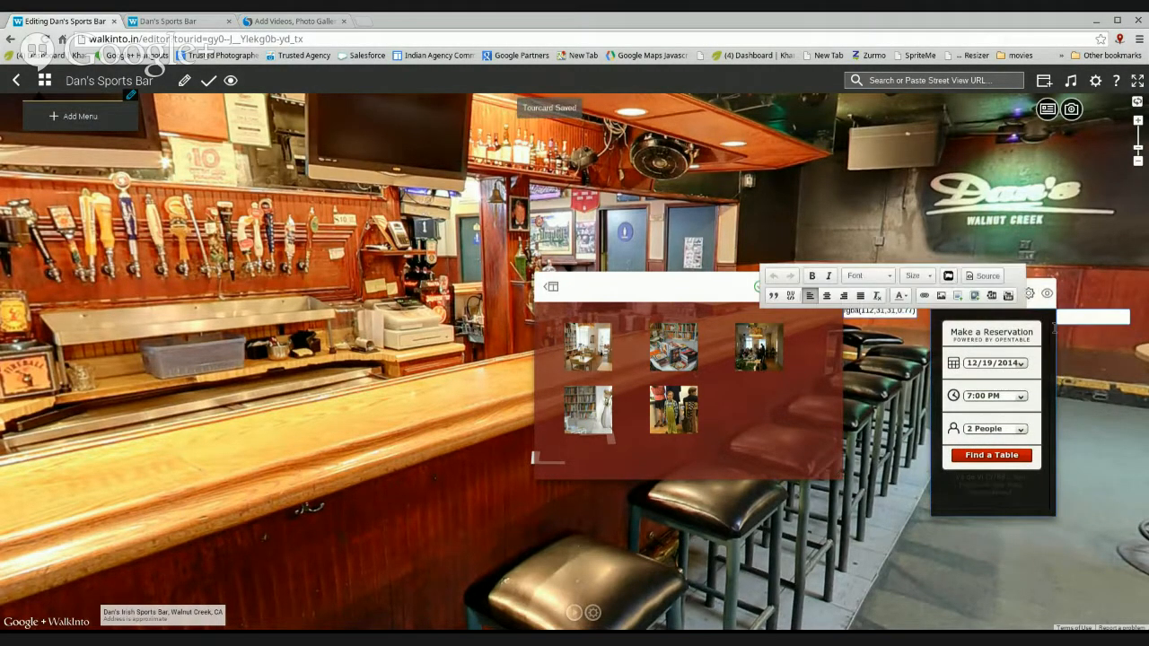
click(1073, 312)
click(1092, 317)
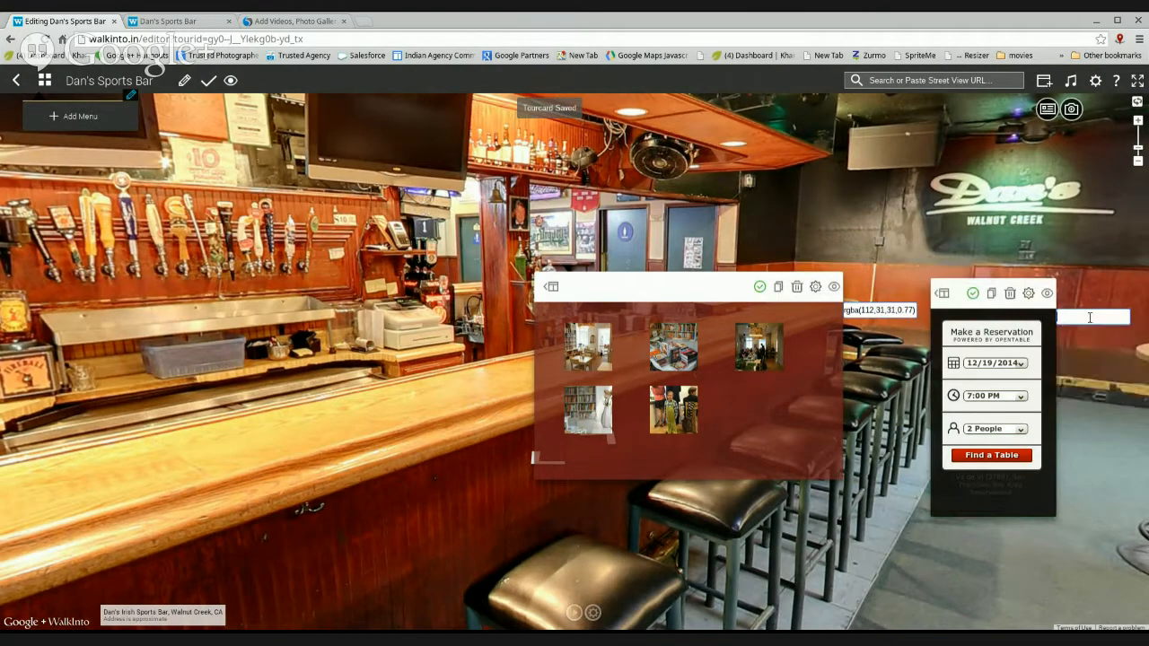
text(rgba(112,31,31,0.77))
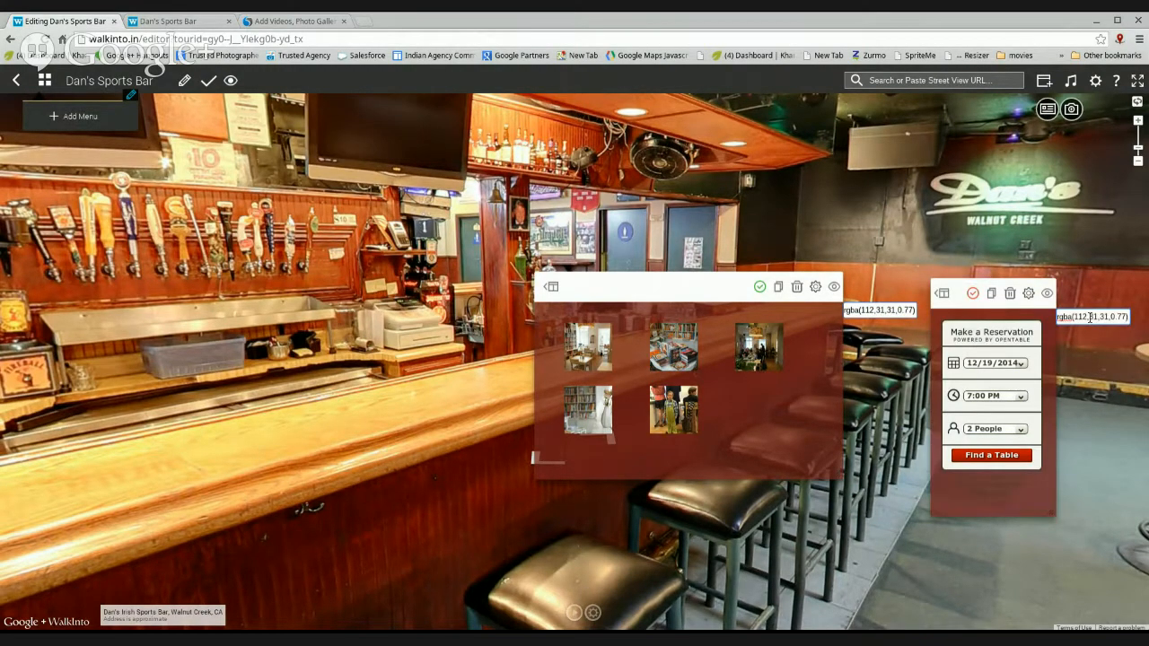
click(973, 293)
click(974, 295)
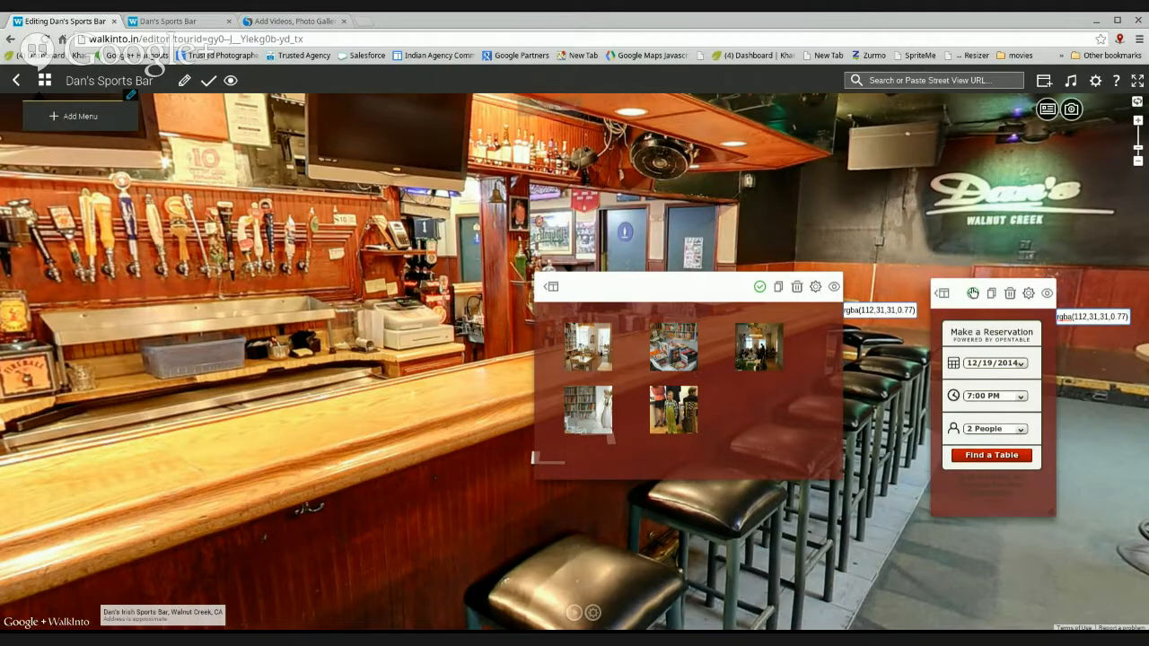
- Reload the live tour to check the background colours of both cards, and return to the editor
click(161, 21)
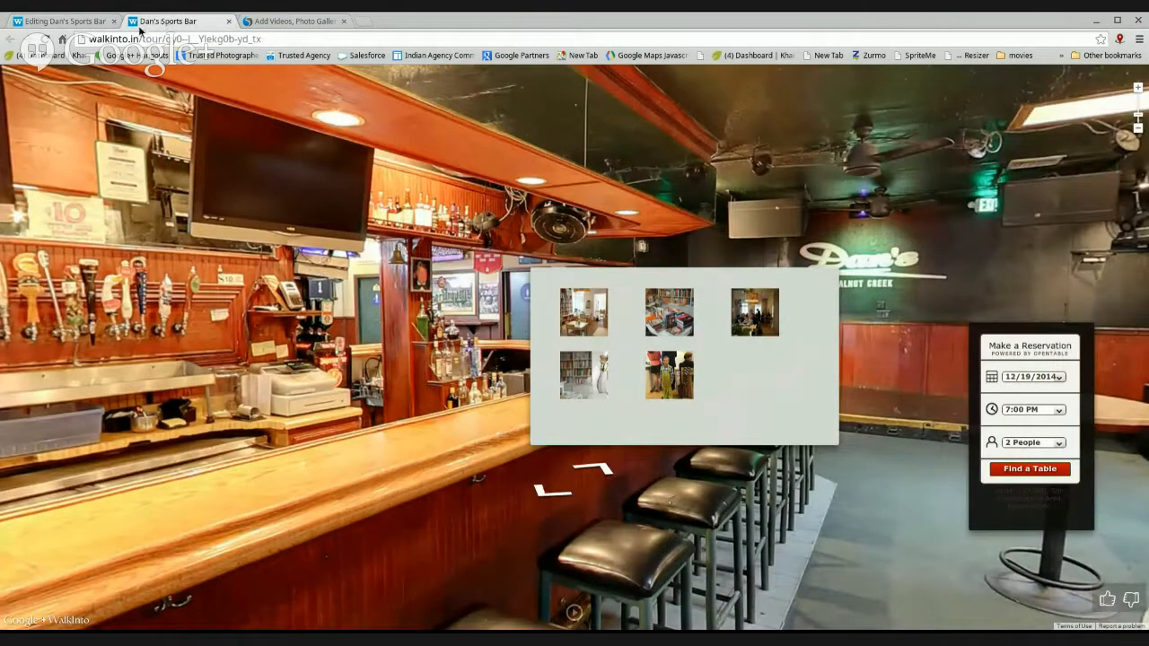
click(54, 37)
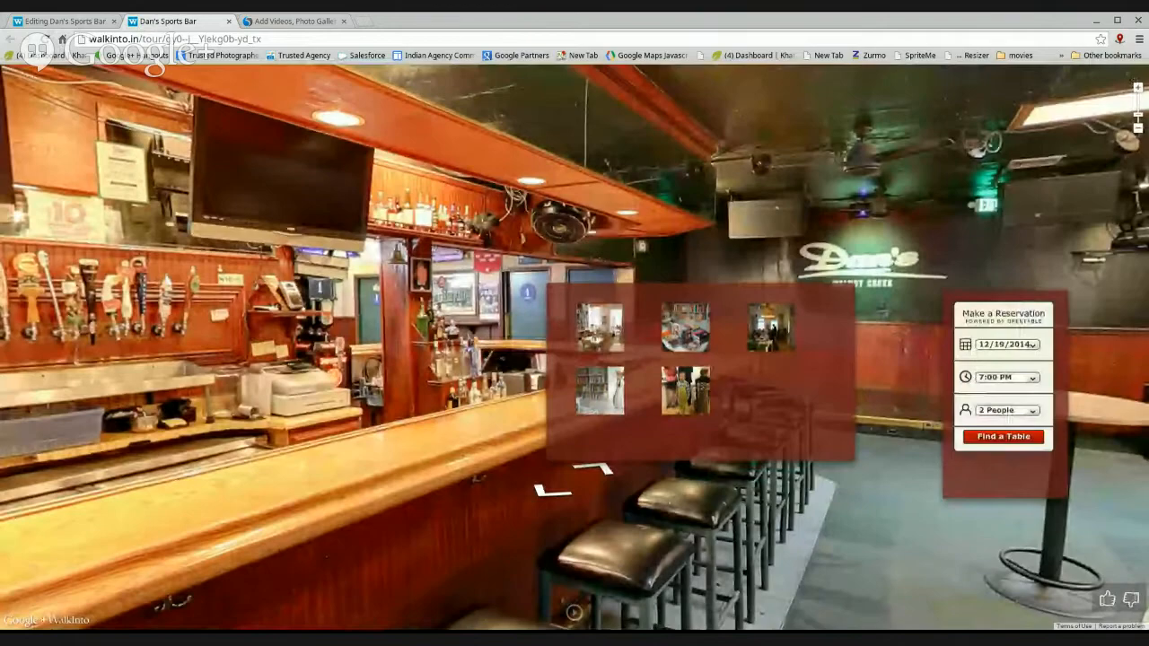
click(46, 21)
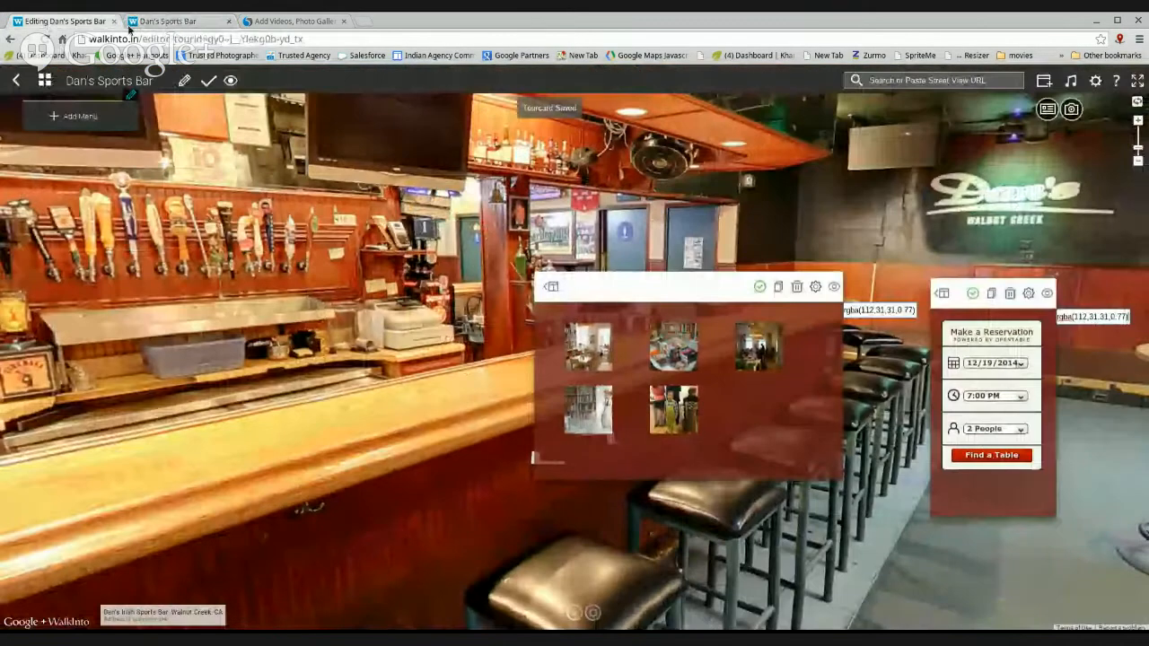
- Set the gallery card to show its hotspot as Flat, open initially as a Window and not hide the close button, and save
click(816, 287)
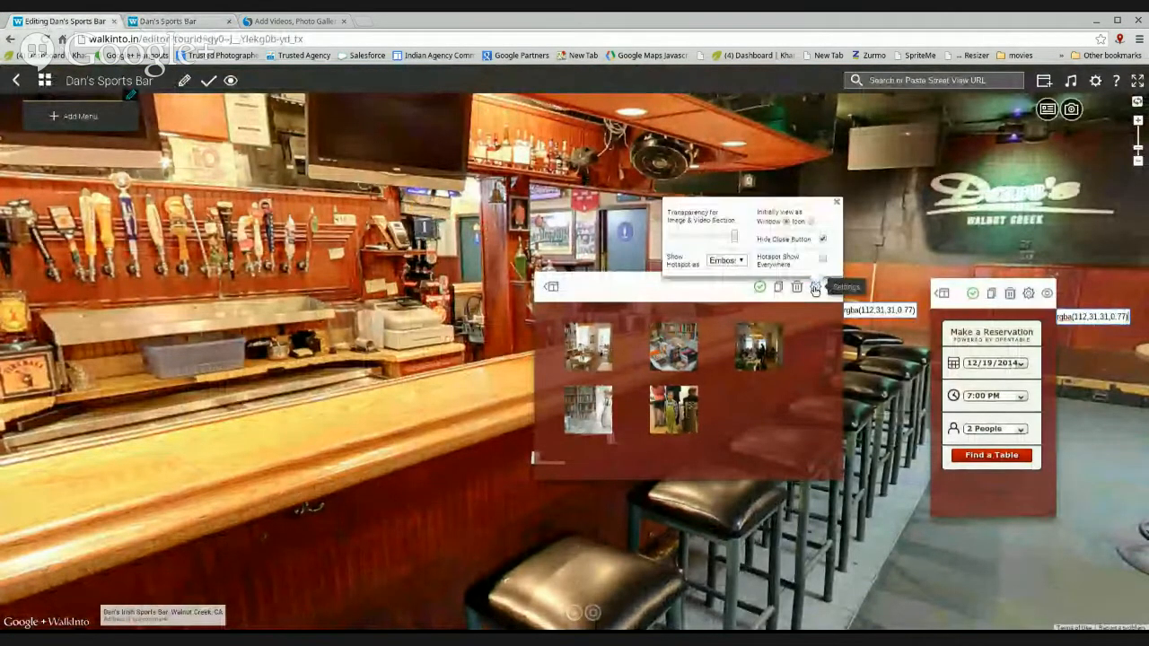
click(727, 274)
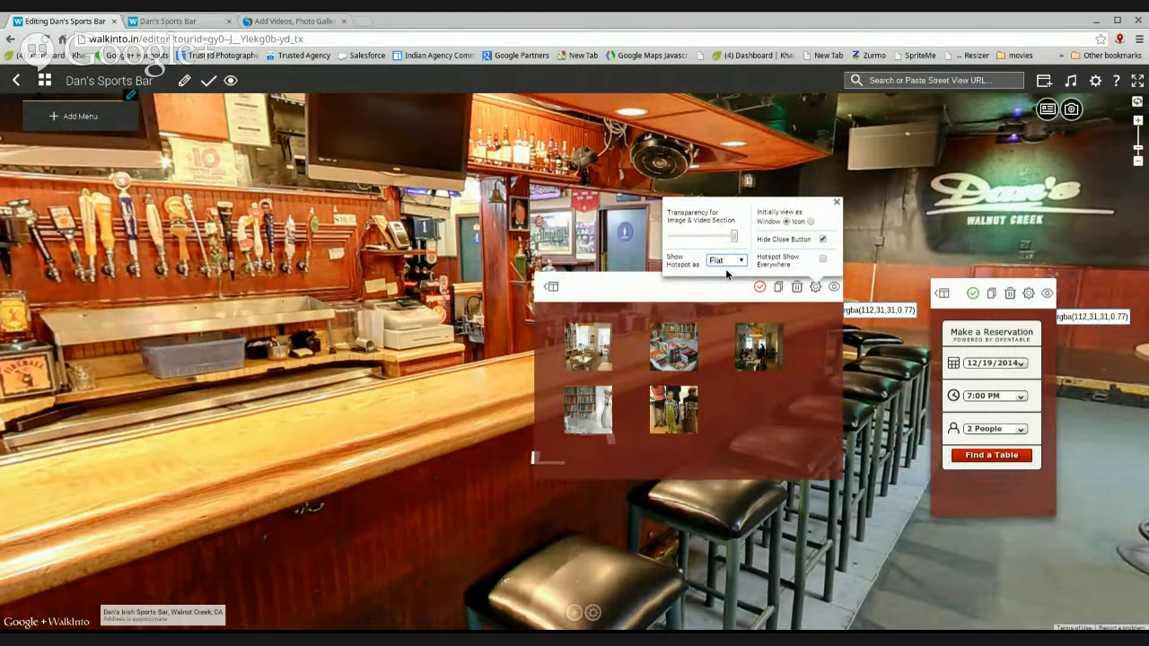
click(809, 221)
click(823, 240)
click(787, 222)
click(762, 288)
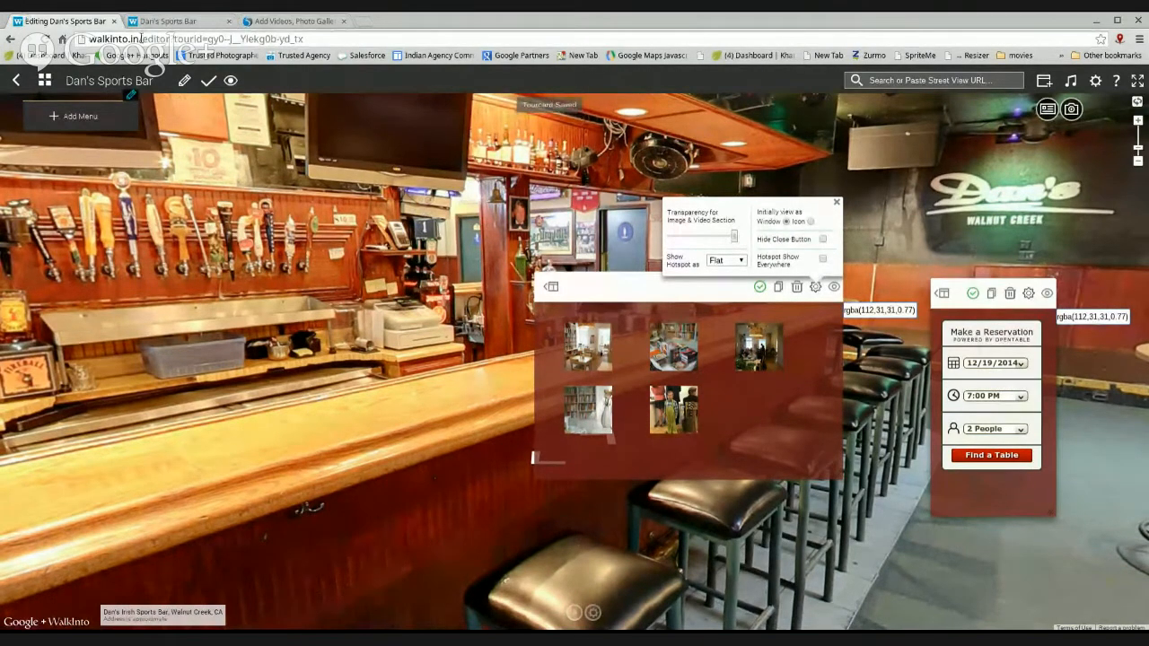
- Reload the live tour to check the gallery card's close button, and return to the editor
click(171, 21)
click(44, 41)
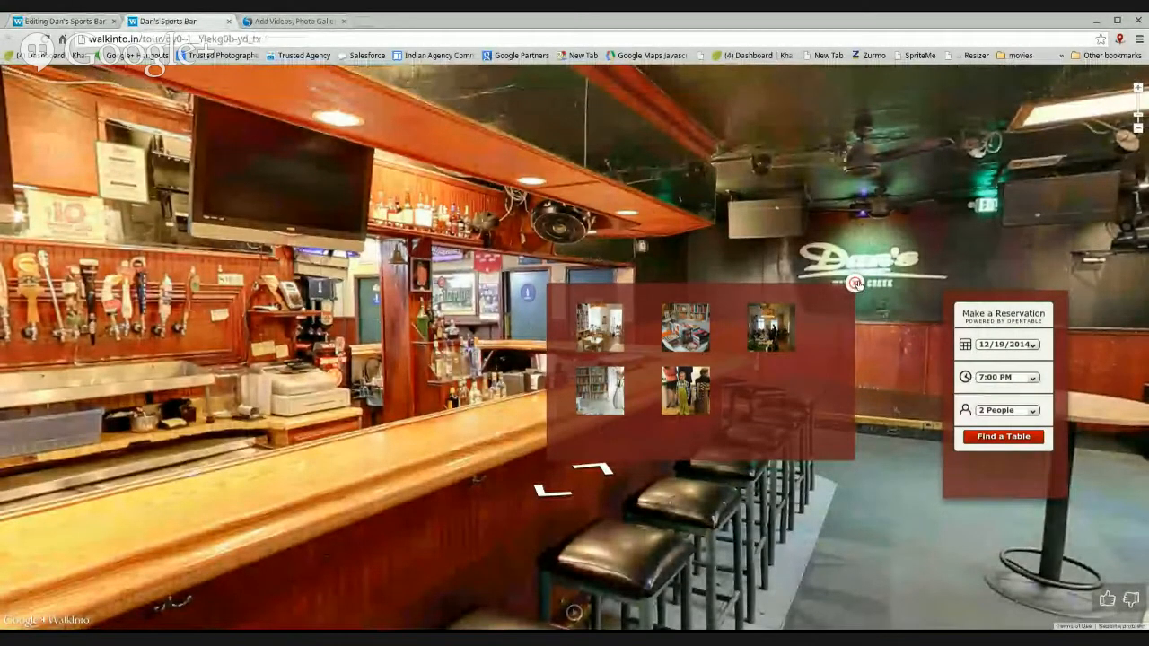
click(55, 22)
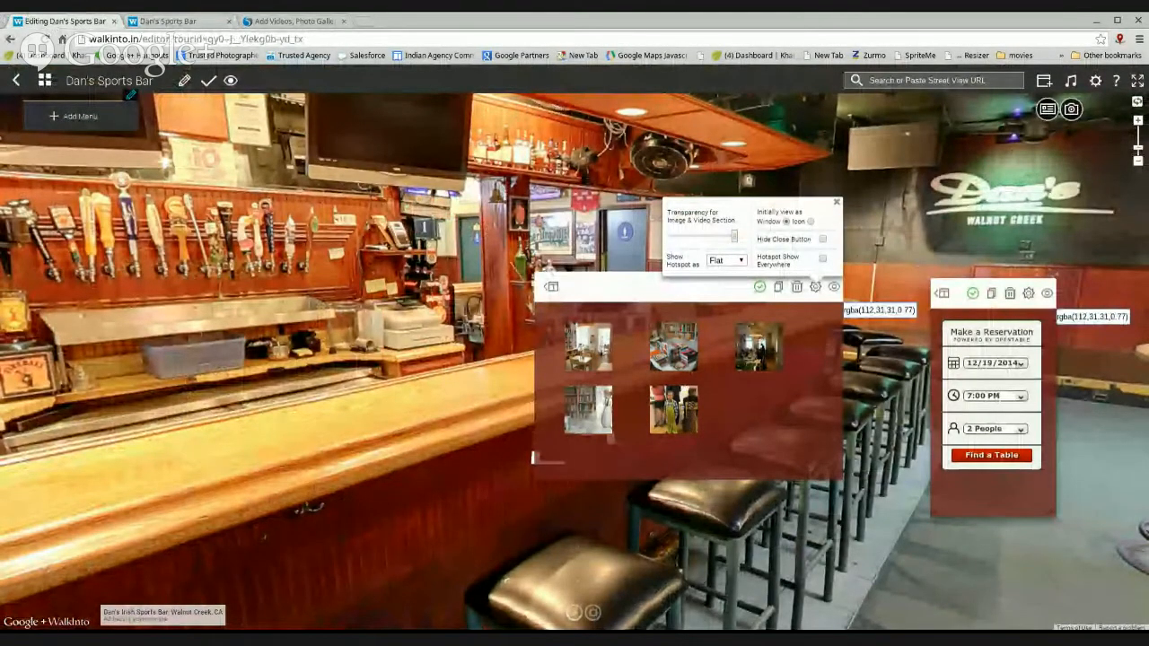
- Enable Hotspot Show Everywhere for the gallery card, save it and reload the live tour
click(821, 260)
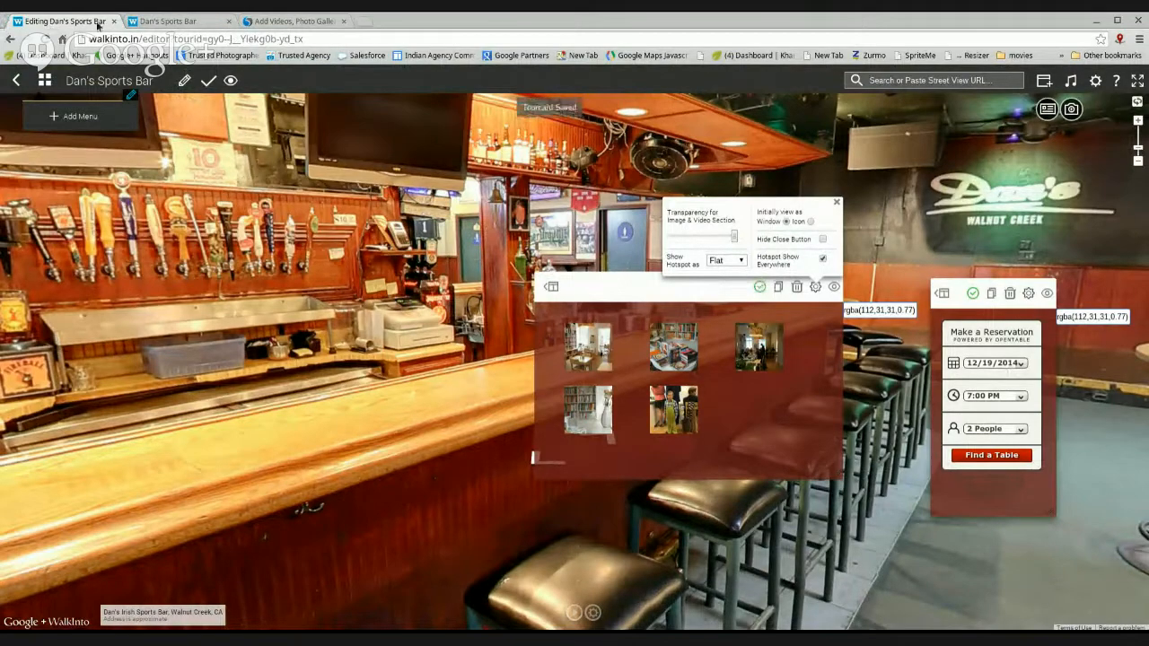
click(171, 22)
click(46, 39)
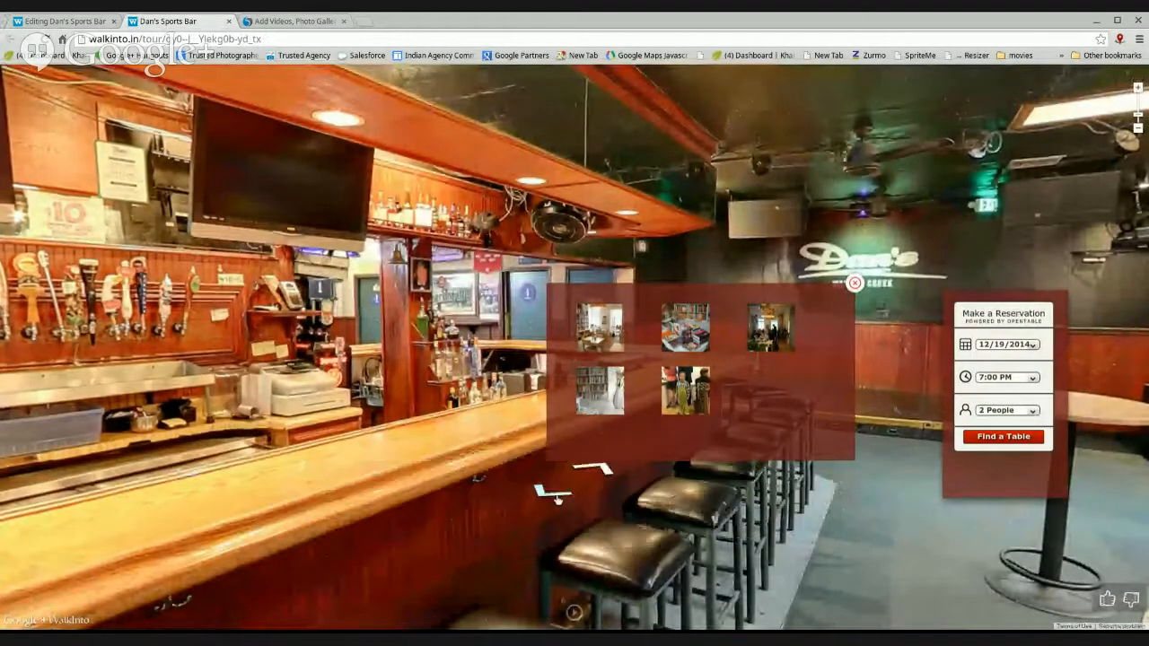
- Walk through other panoramas of the live tour to check where the gallery card shows, and return to the editor
click(561, 494)
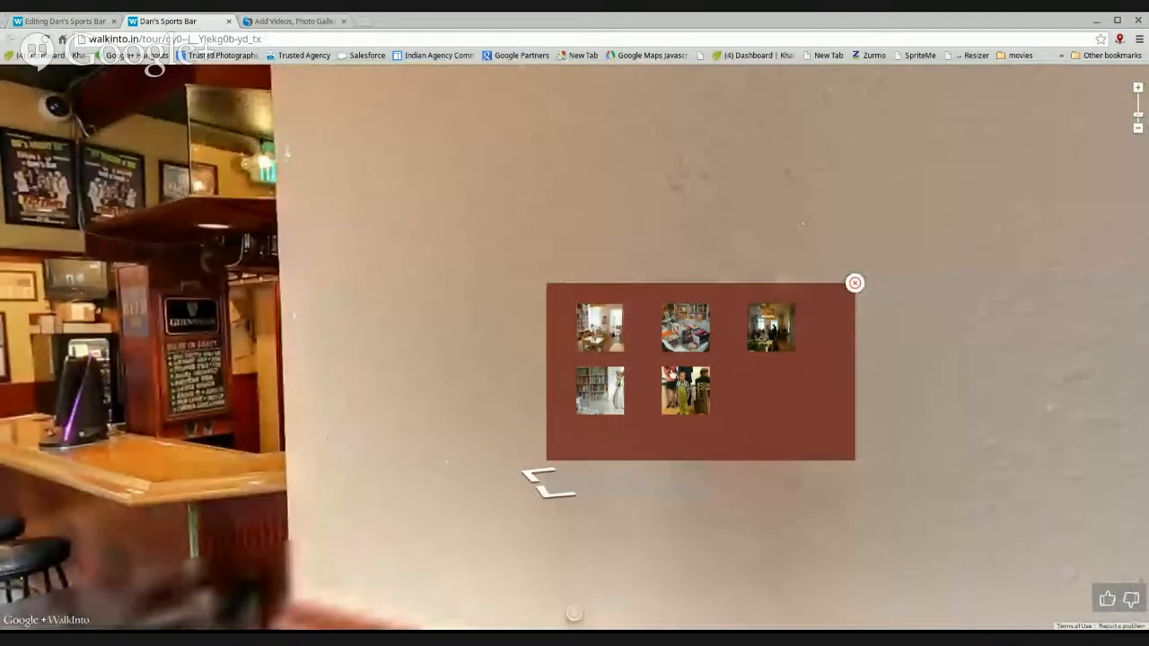
mouse_move(139, 85)
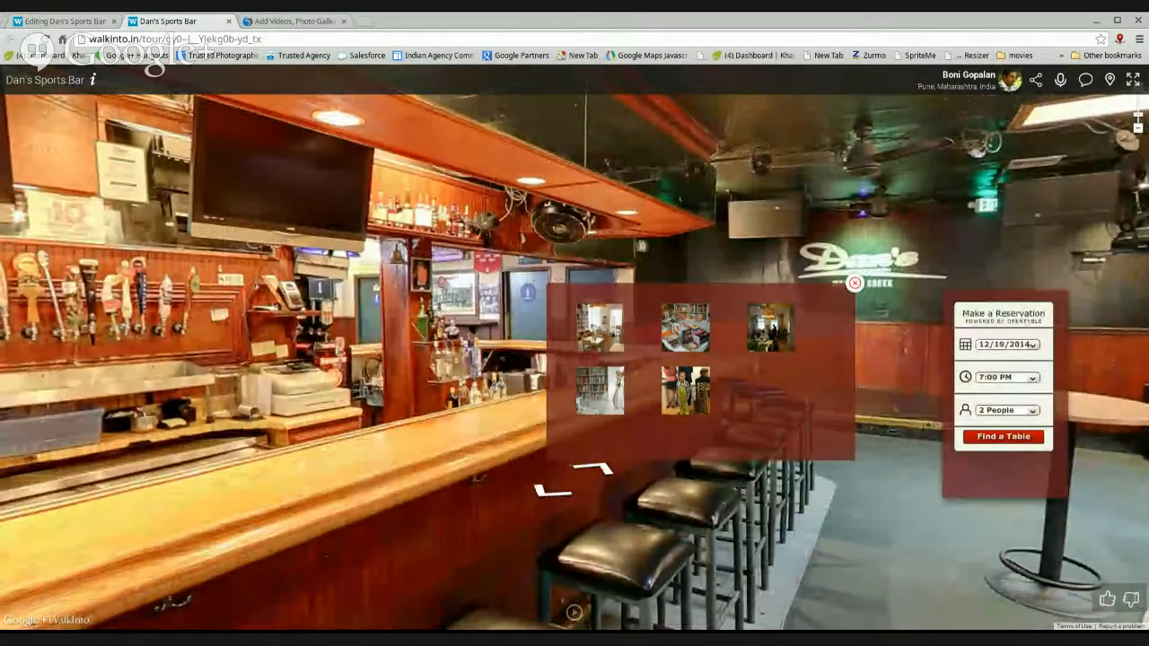
click(550, 496)
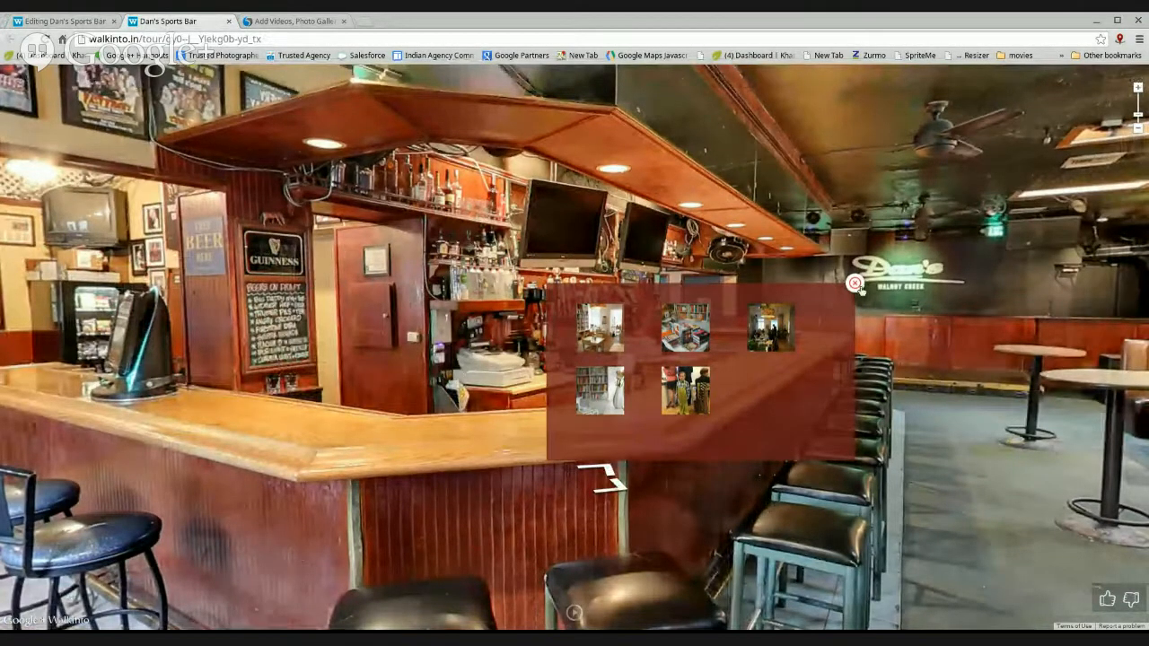
click(52, 26)
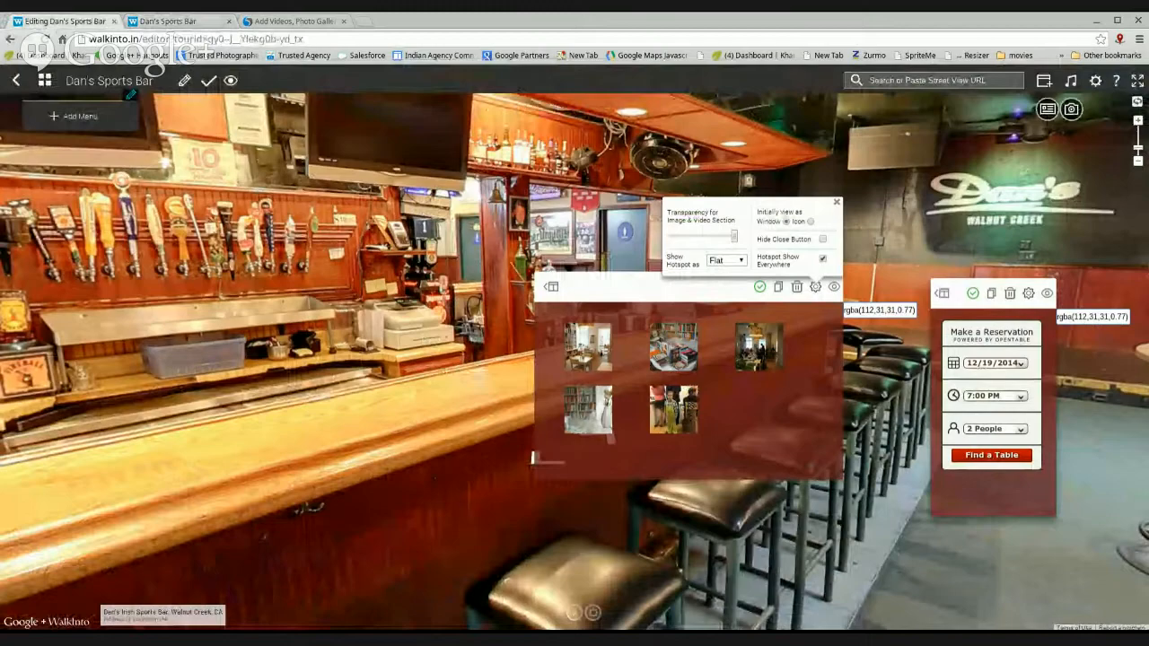
- Copy the reservation card, paste it into the panorama beside the women's restroom door and shift it slightly
click(837, 203)
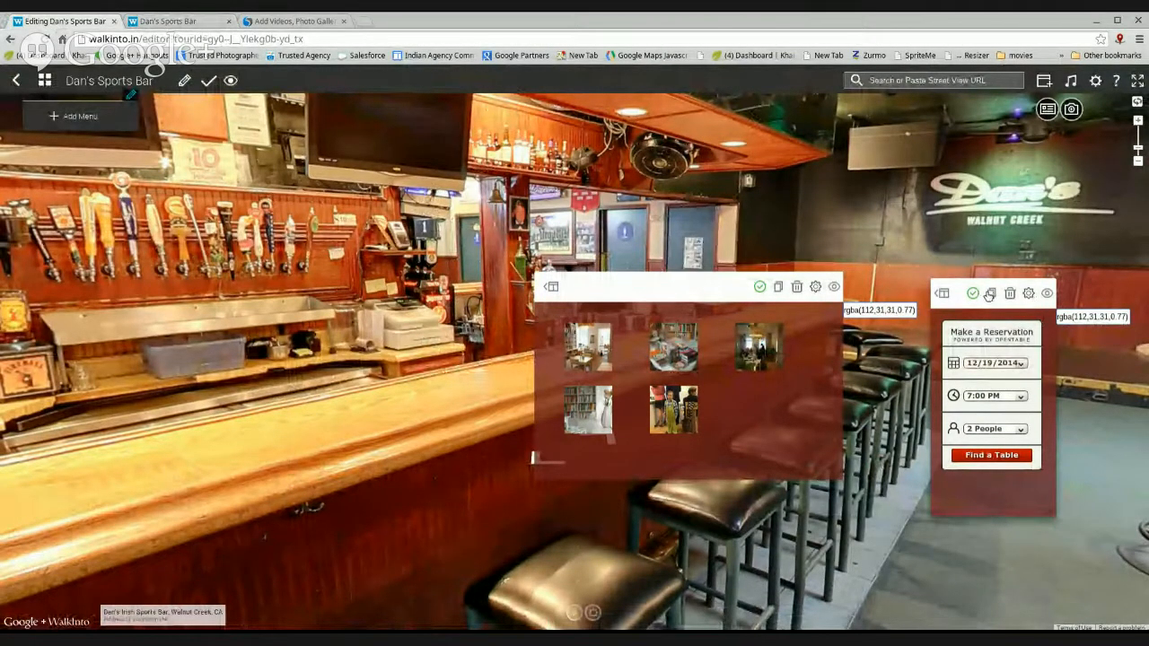
click(991, 295)
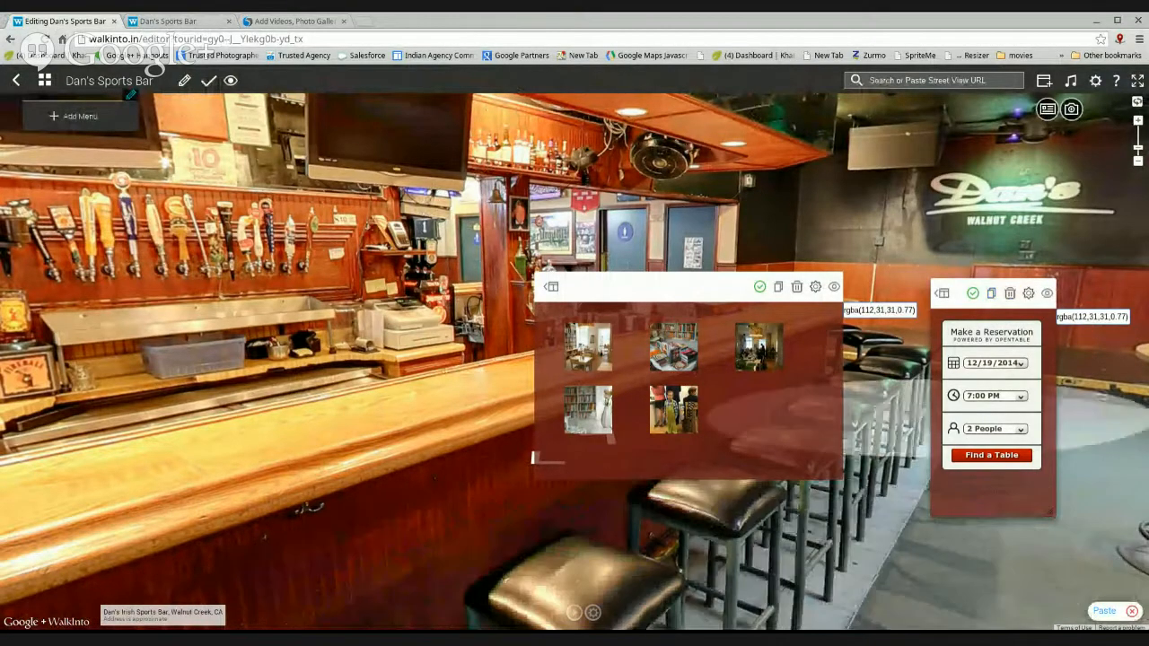
click(225, 419)
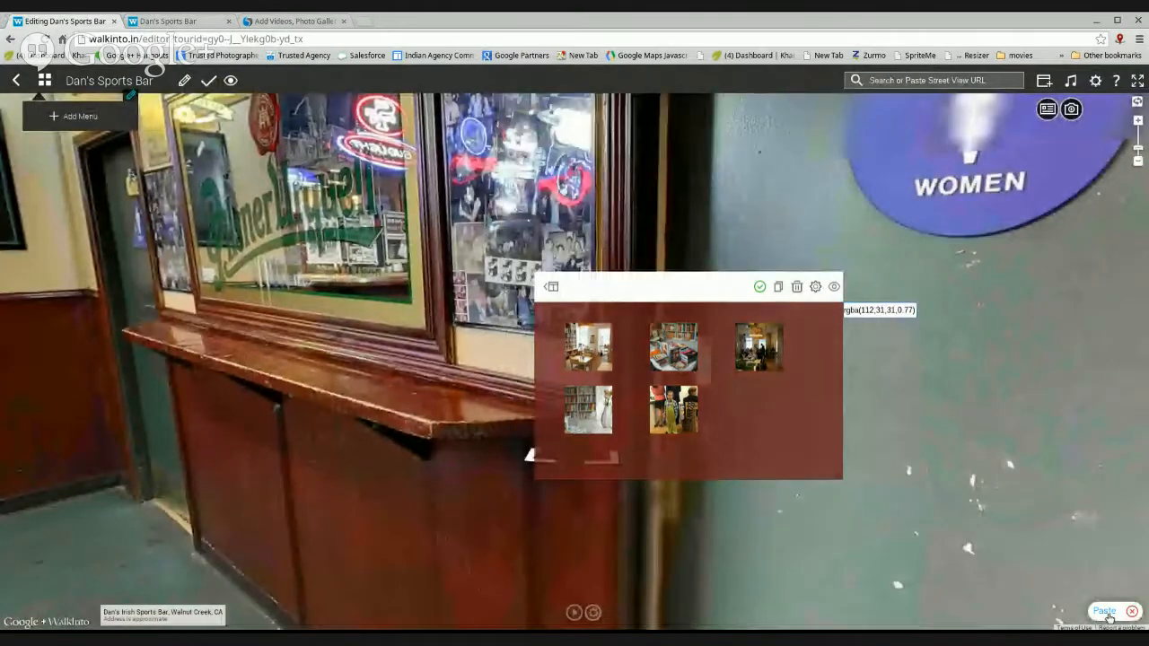
click(1105, 611)
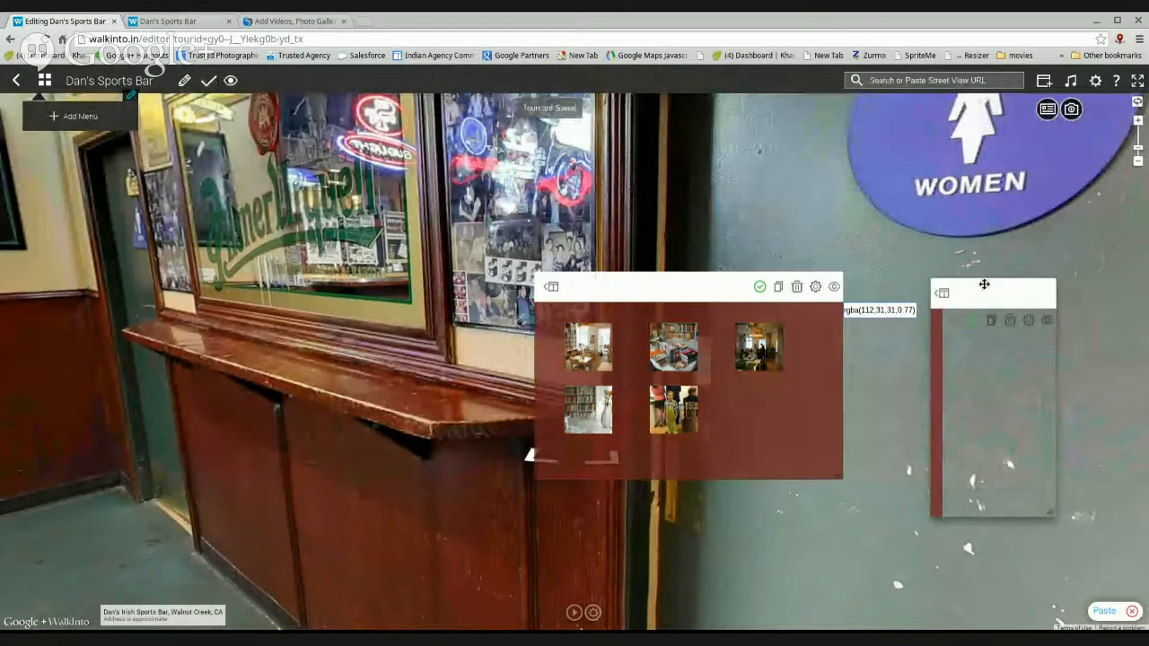
drag(985, 285, 1009, 306)
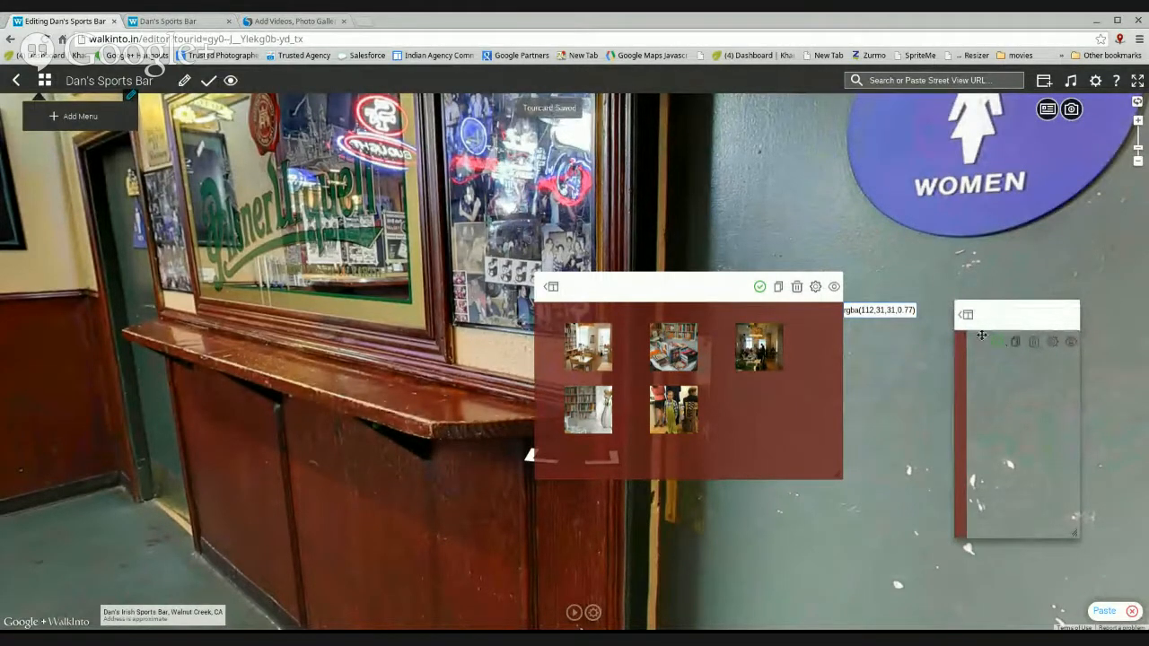
- Reload the live tour to check the pasted reservation card, and return to the editor
click(166, 21)
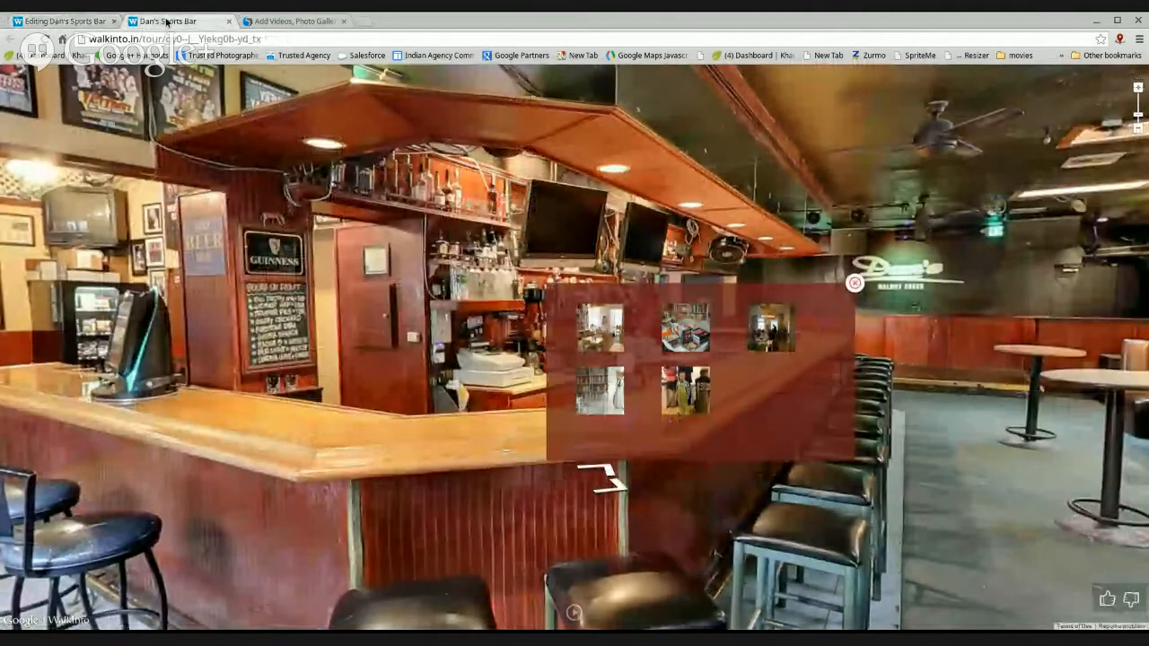
click(46, 40)
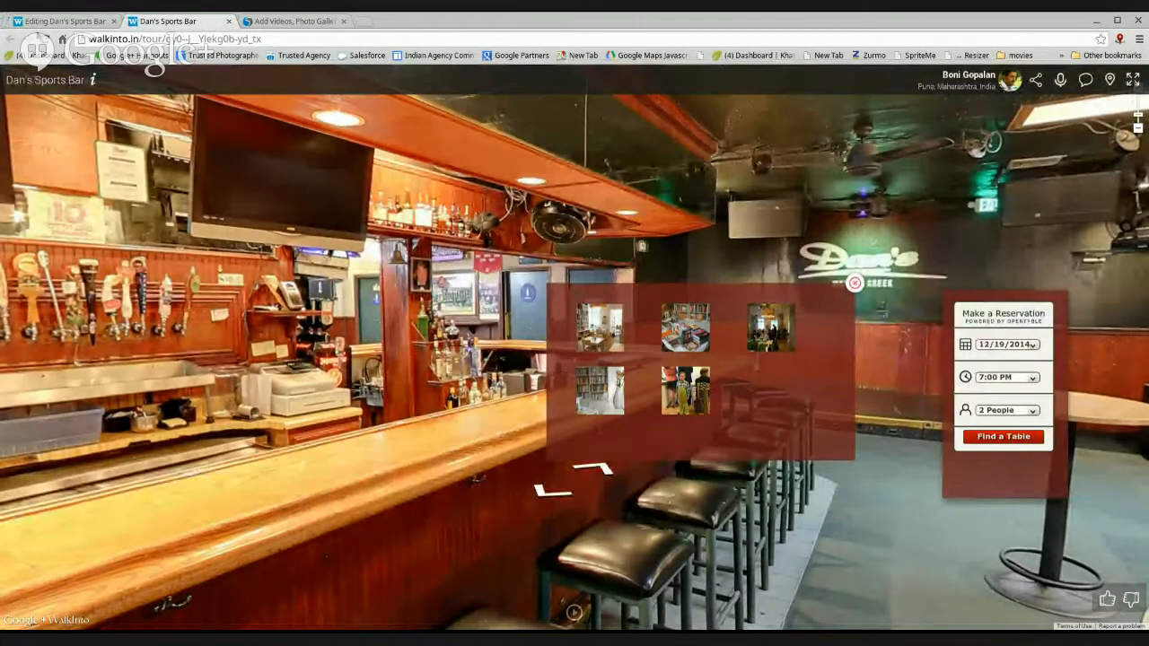
key(ctrl+shift+Tab)
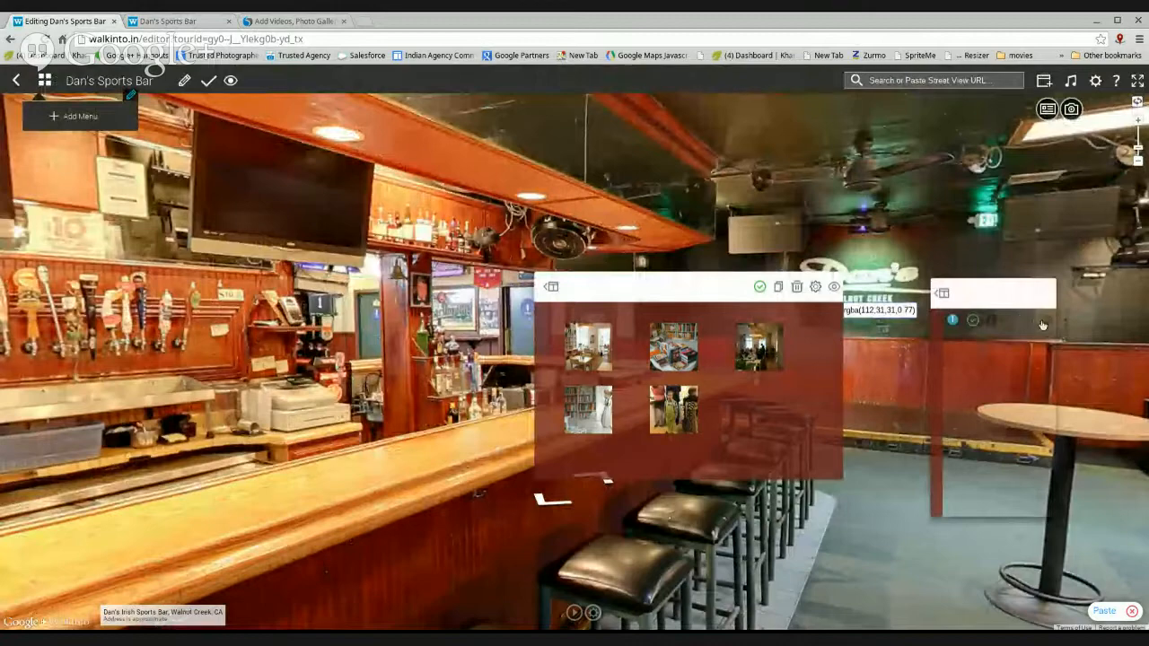
- Delete the reservation card from the bar panorama only, keeping its other pasted copies
click(1011, 326)
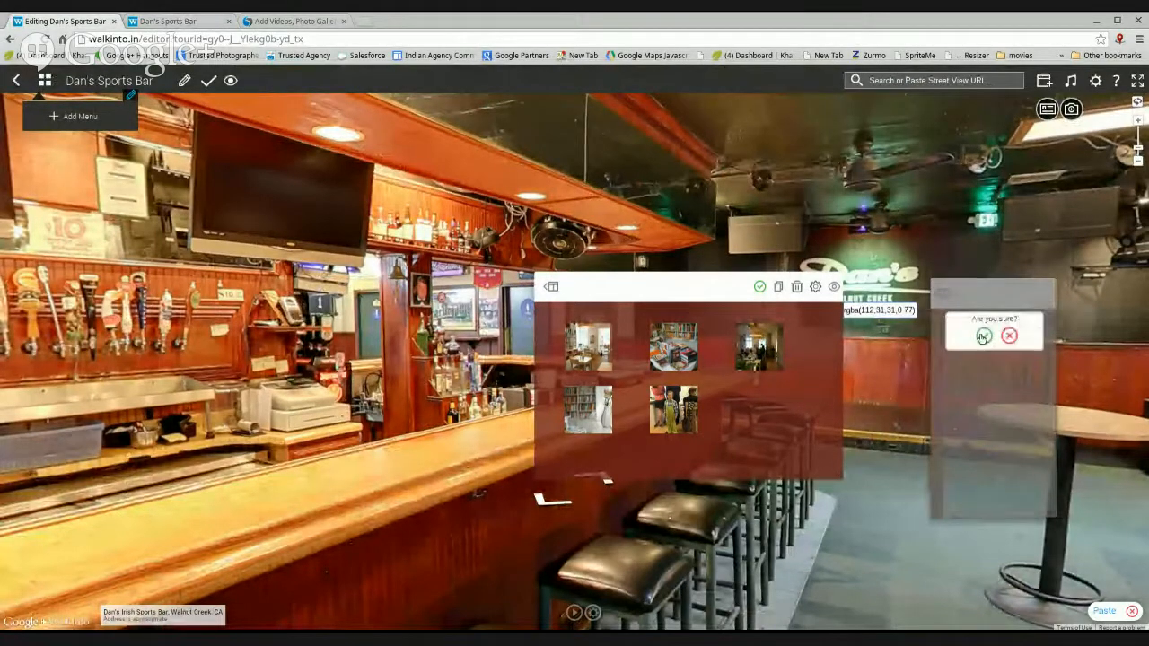
click(984, 336)
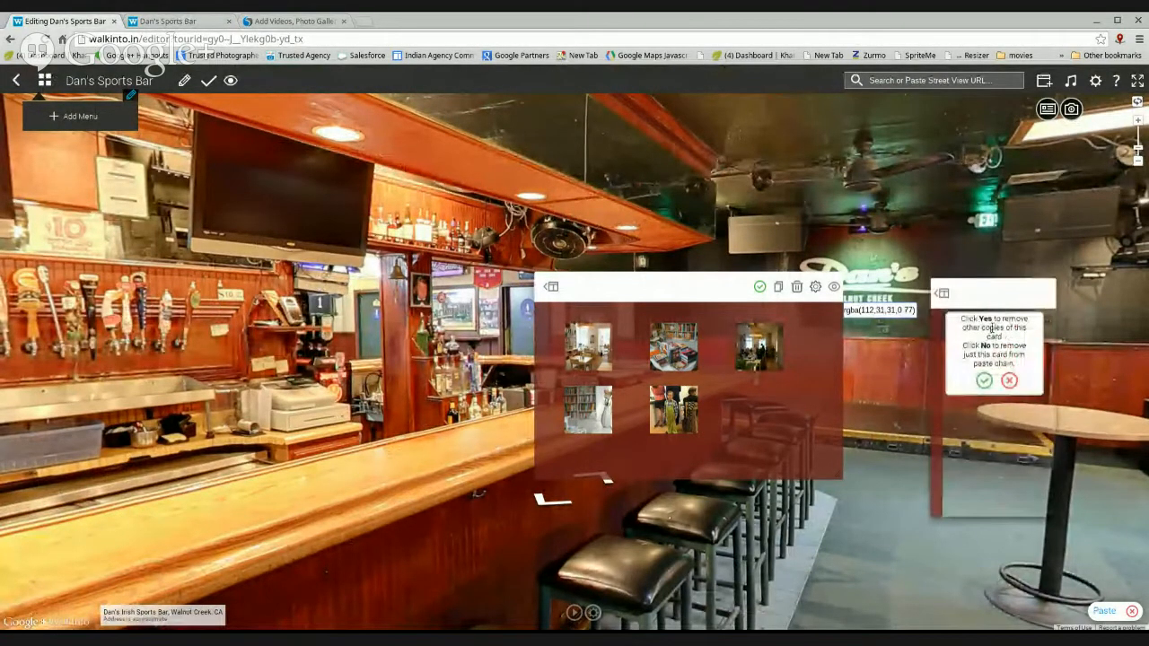
click(1009, 382)
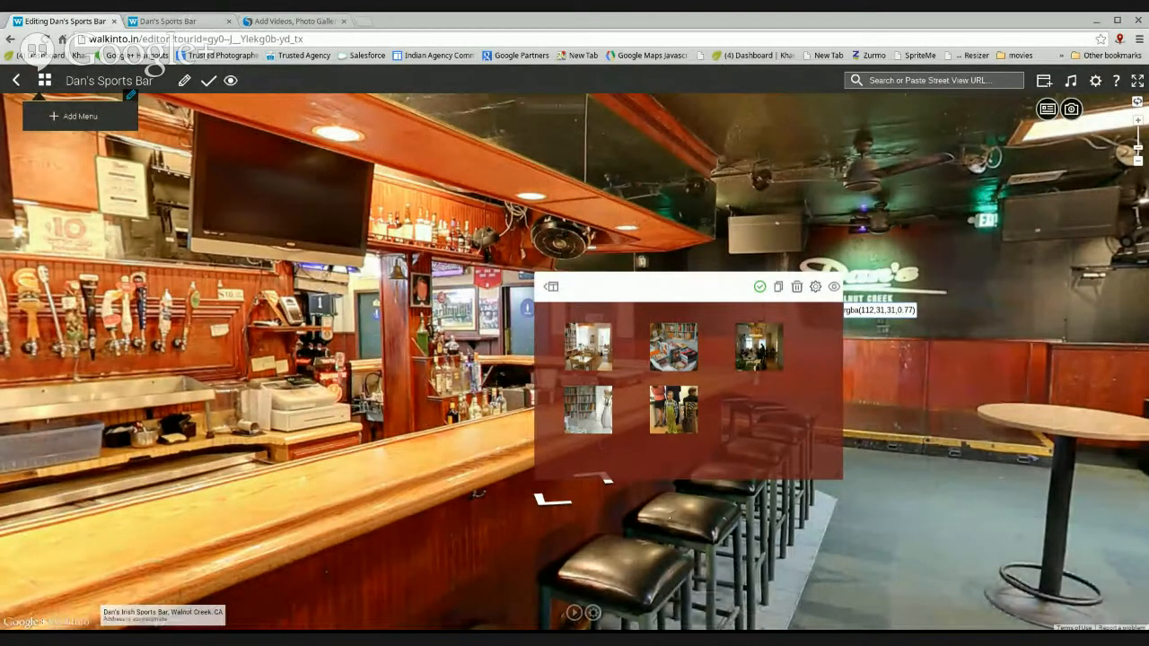
- Move the gallery card beside the round table and save it with Icon as its initial view, previewing it collapsed
drag(614, 292, 831, 355)
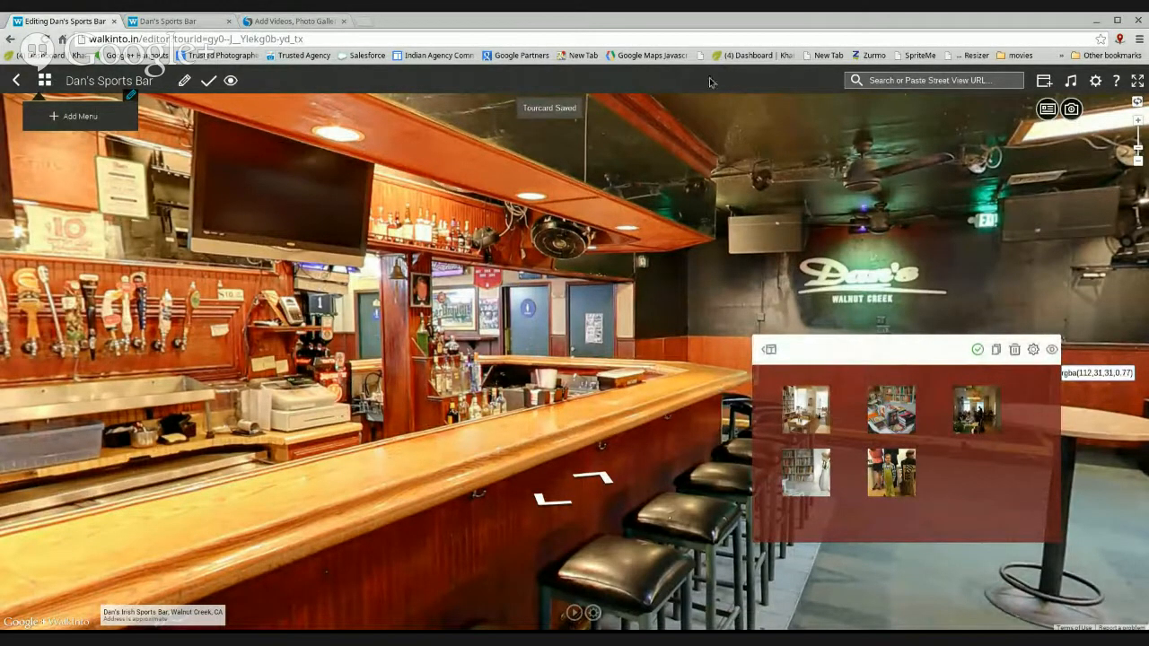
click(1034, 349)
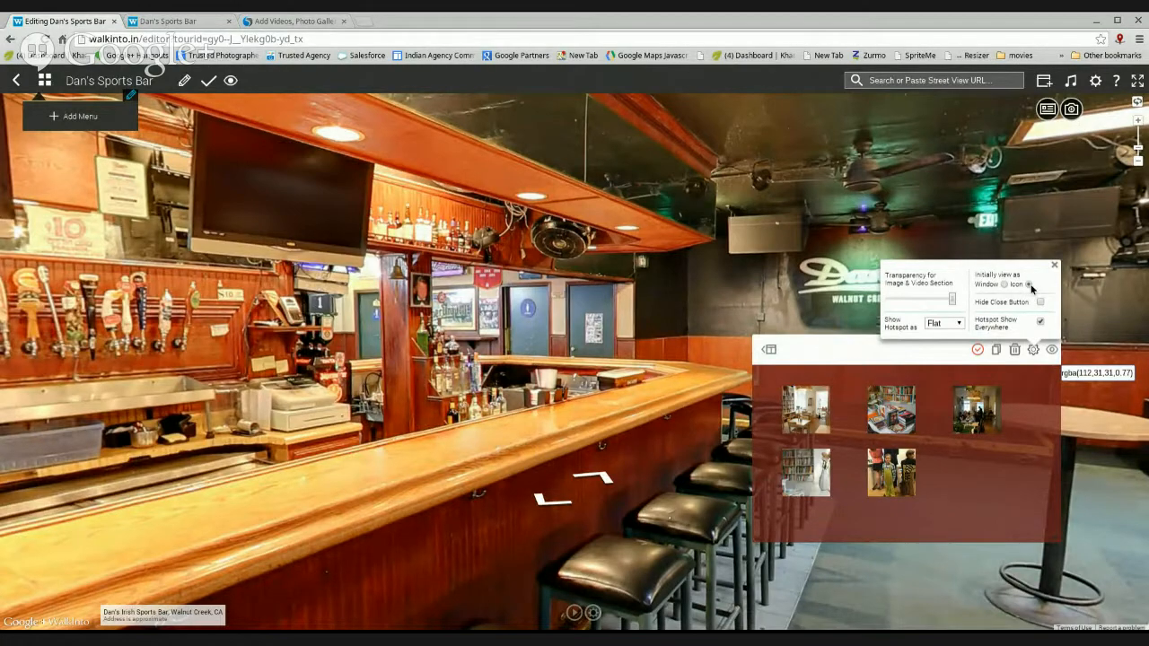
click(1054, 267)
click(979, 349)
click(1052, 351)
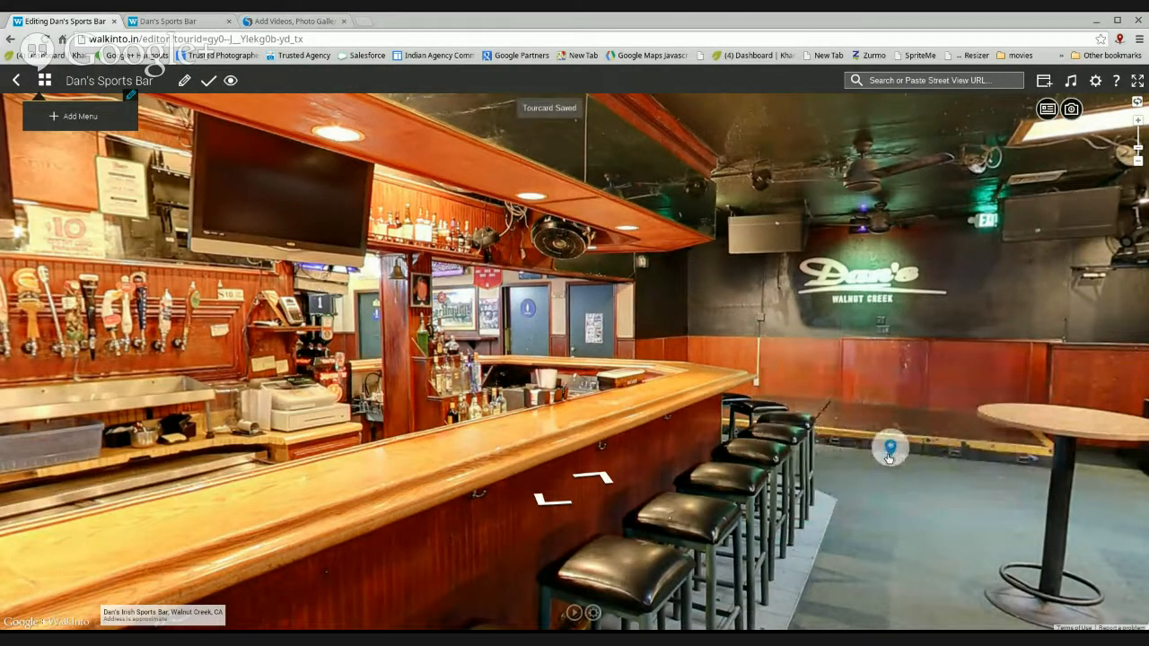
click(888, 454)
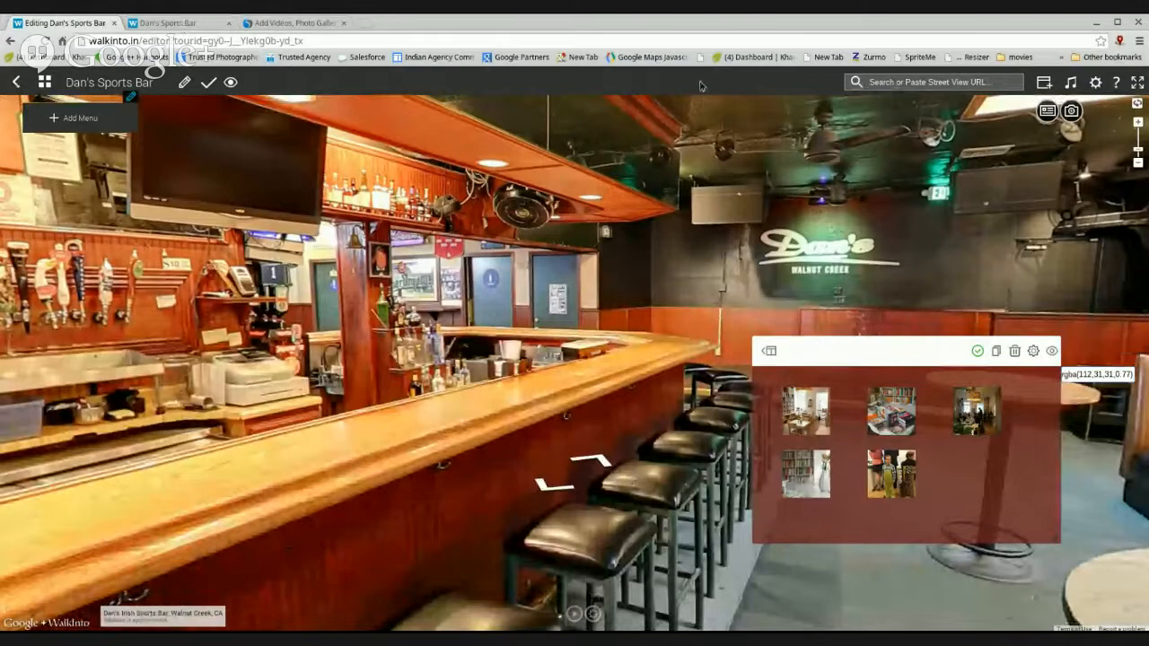
- Add a new card above the bar counter and switch it to the text-only layout
click(1044, 83)
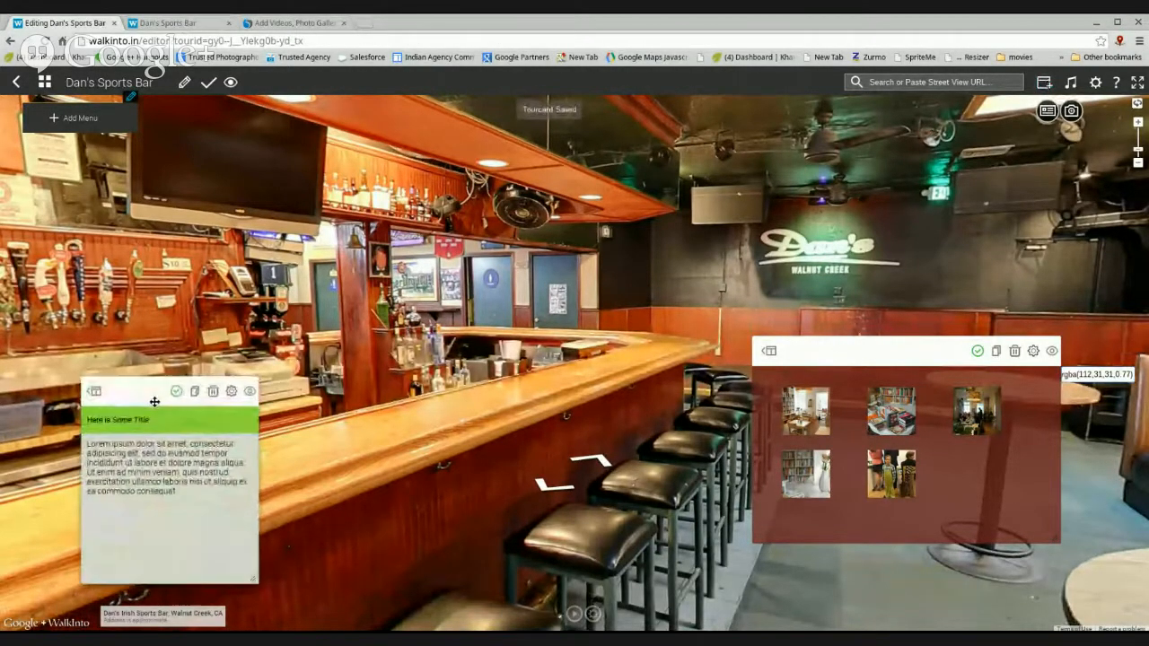
drag(153, 399, 375, 292)
click(313, 280)
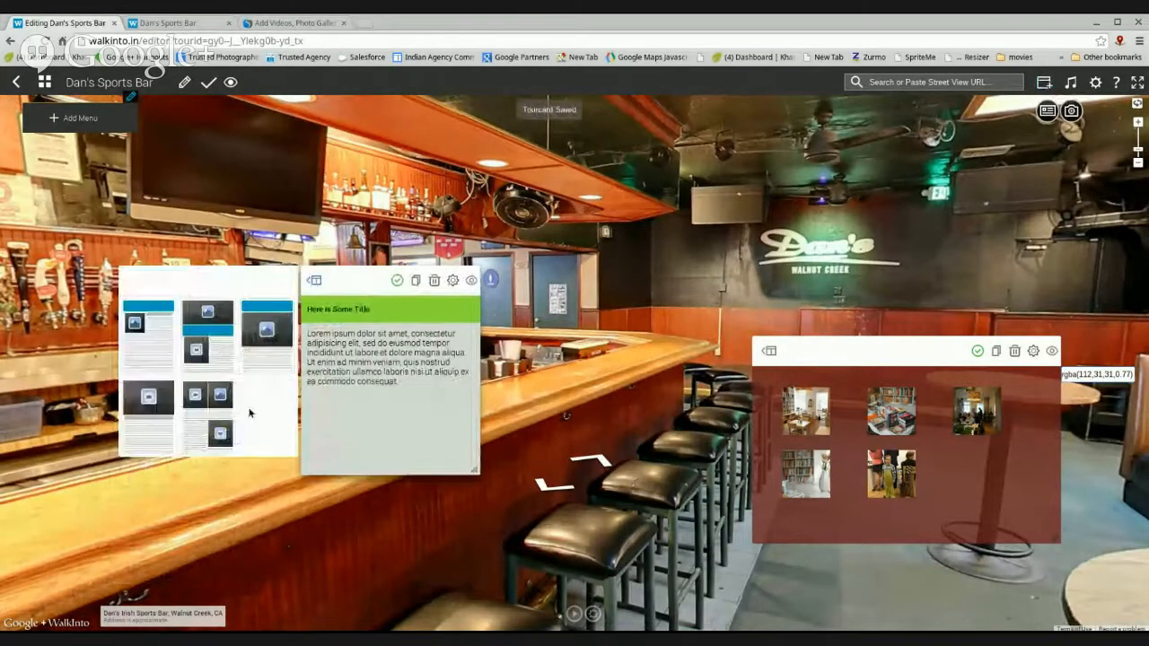
click(218, 432)
click(396, 380)
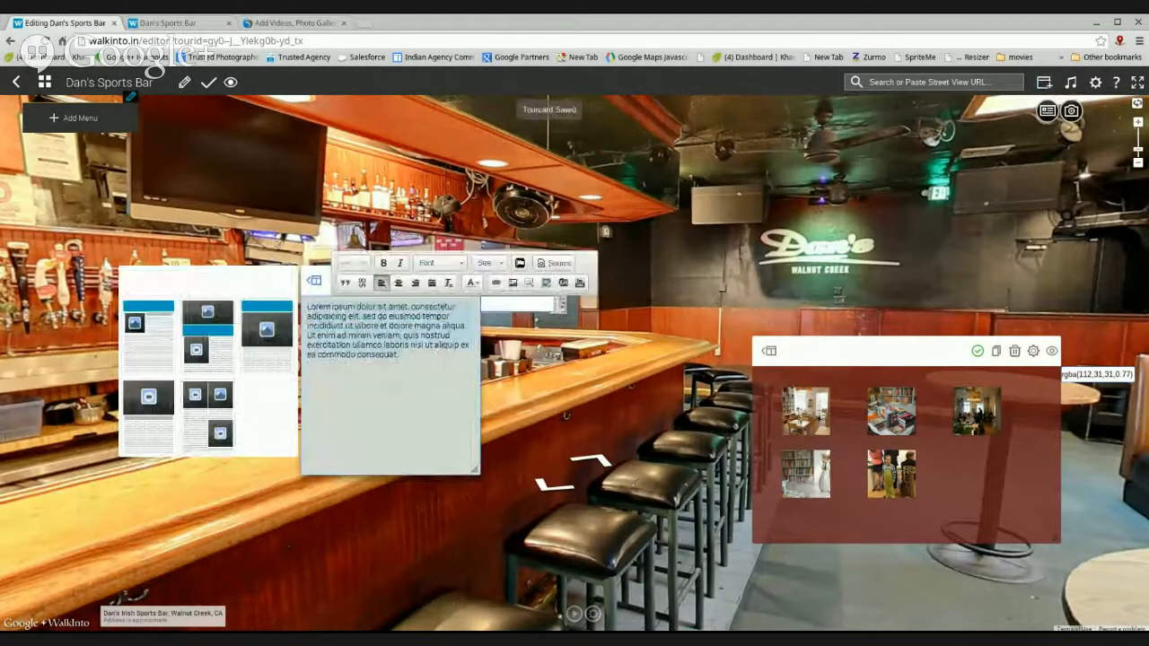
key(BackSpace)
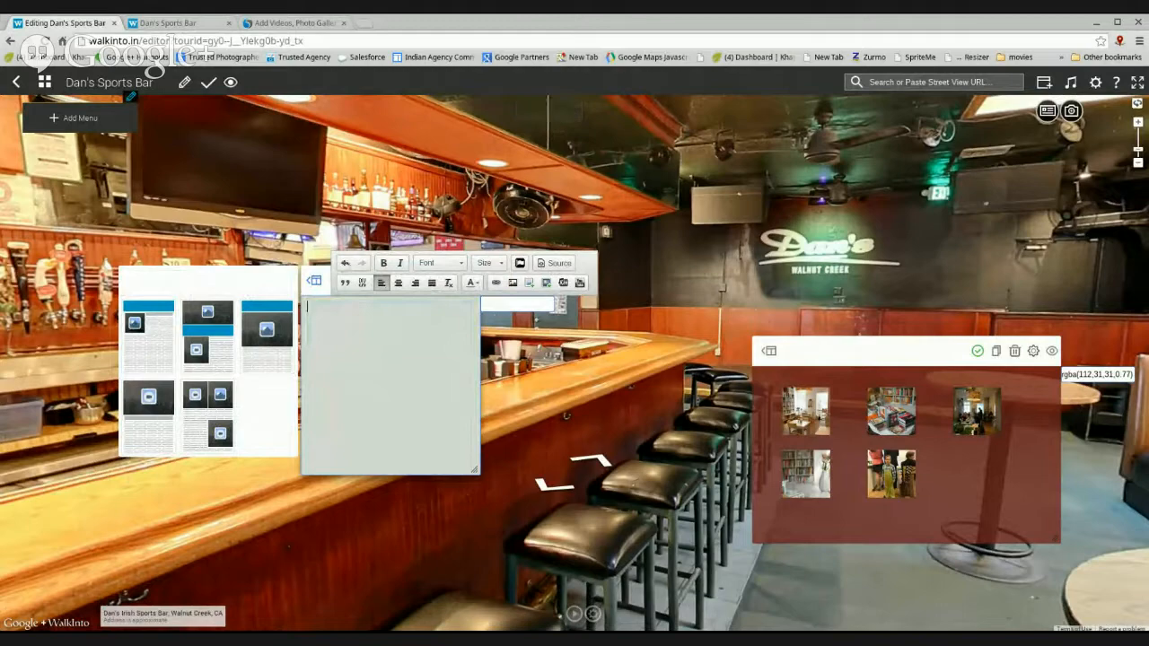
click(554, 263)
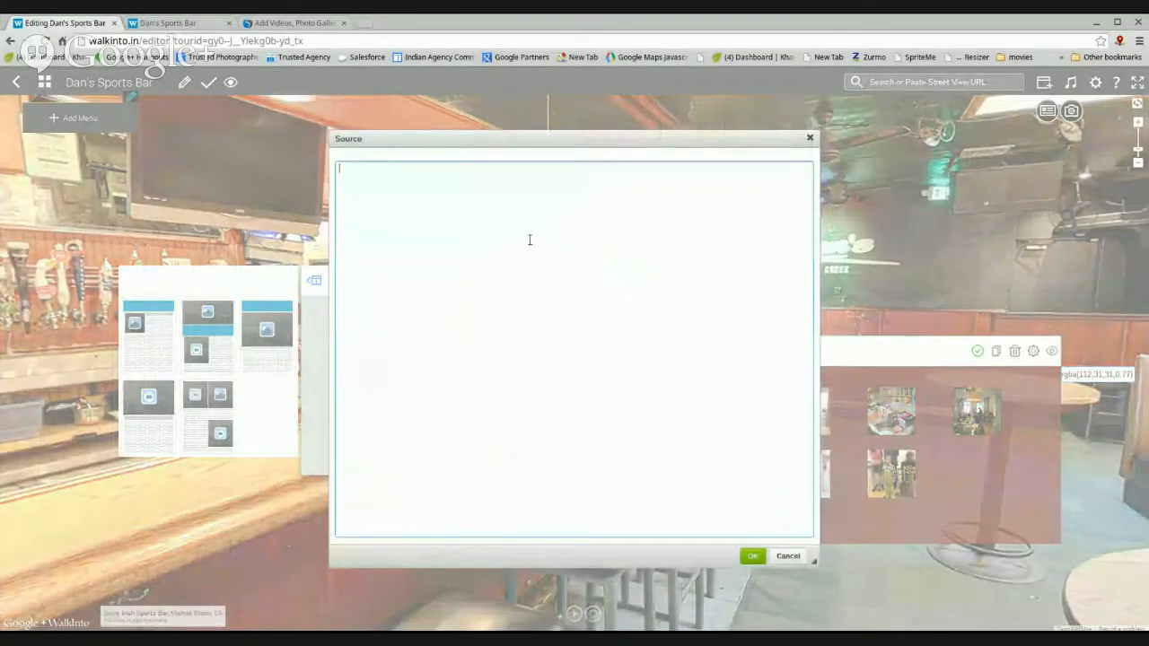
text(<a class="pure-button button-warning" href="http://www.rosapetracortina.it/en/" target="_blank">Button</a>)
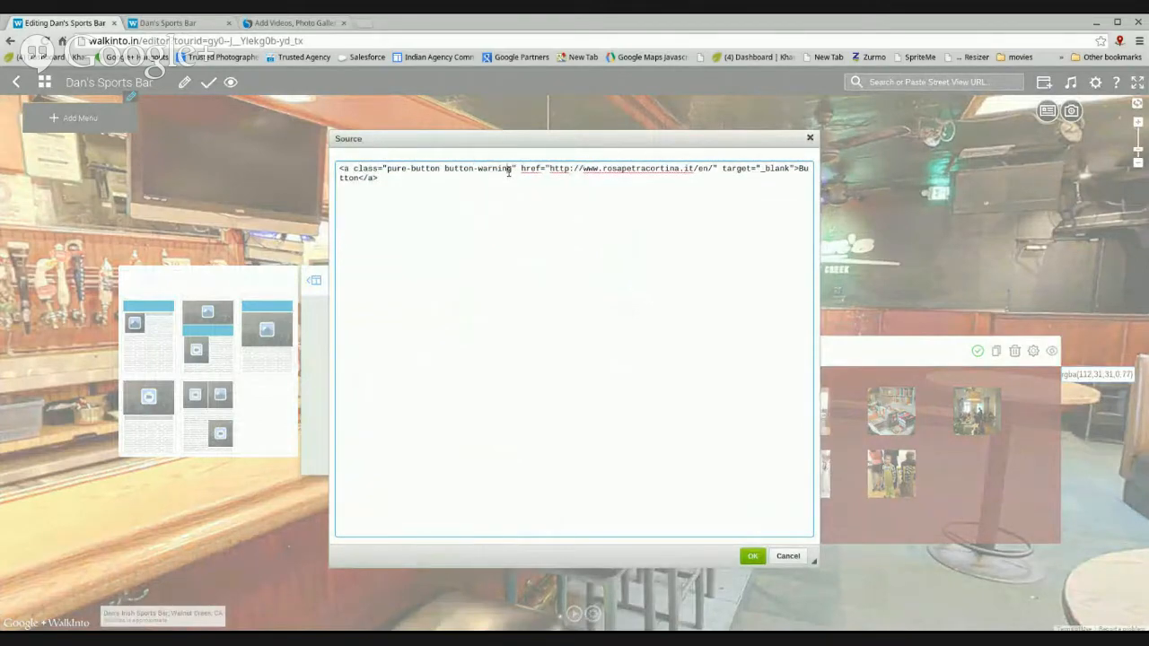
- Change the link's class in the source from button-warning to button-success and apply the source
click(513, 168)
key(BackSpace)
key(BackSpace)
key(BackSpace)
key(BackSpace)
key(BackSpace)
key(BackSpace)
key(BackSpace)
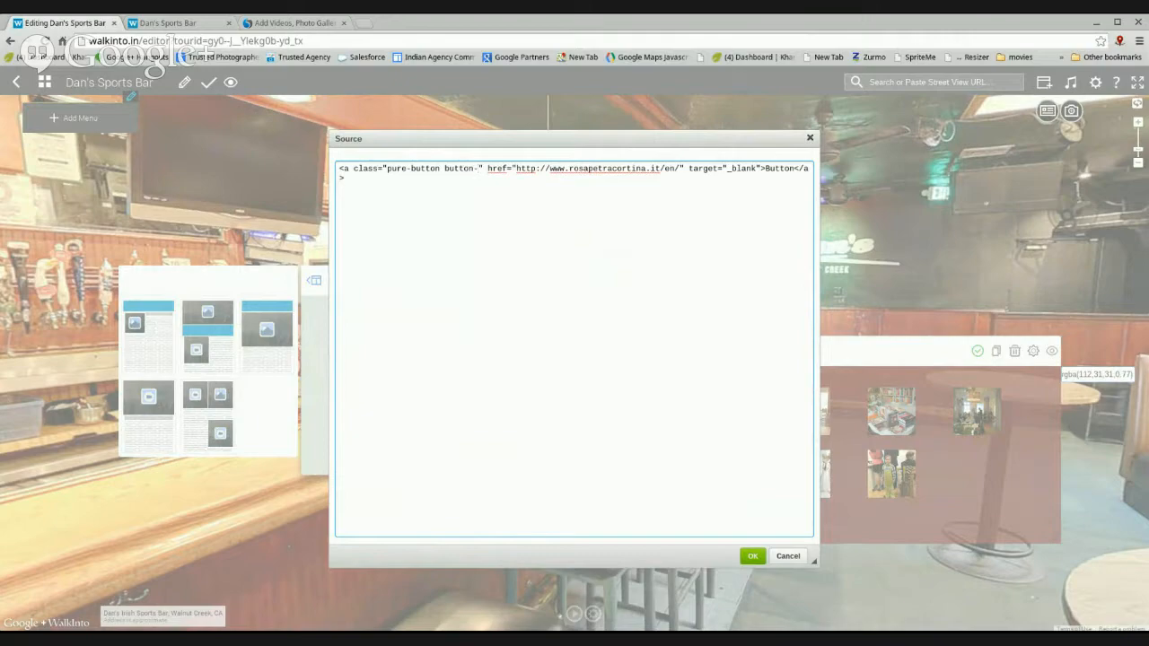
text(success)
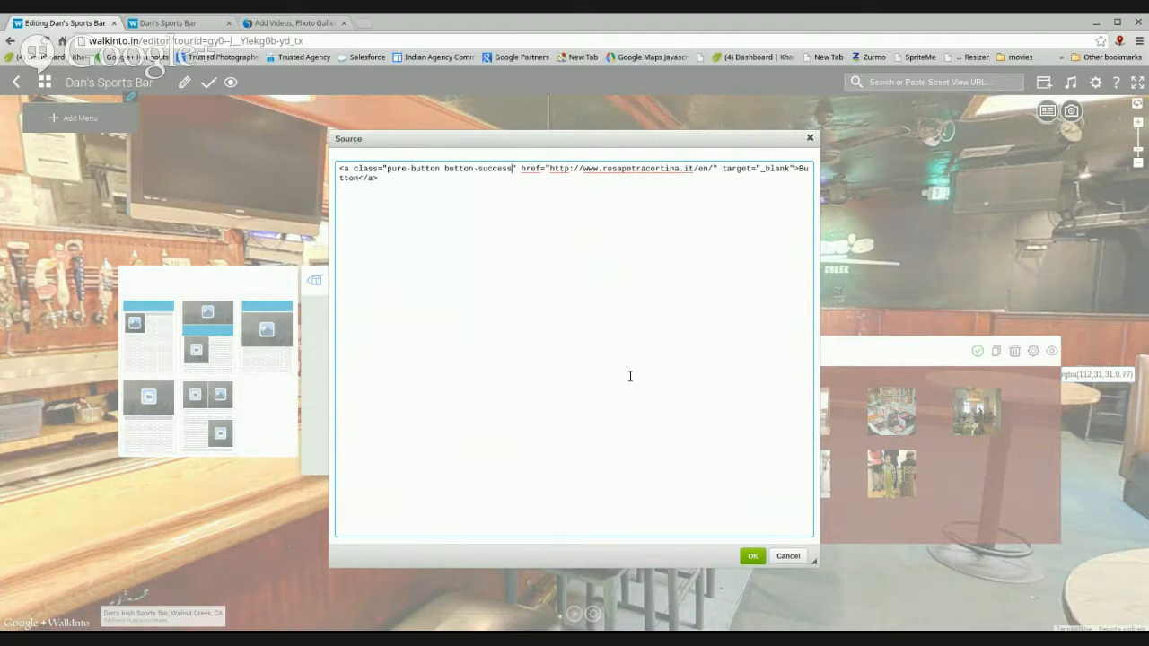
click(753, 557)
- Move the button card beside the gallery card, set its background to rgba(112,31,31,0) and shrink it around the button
drag(326, 284, 558, 350)
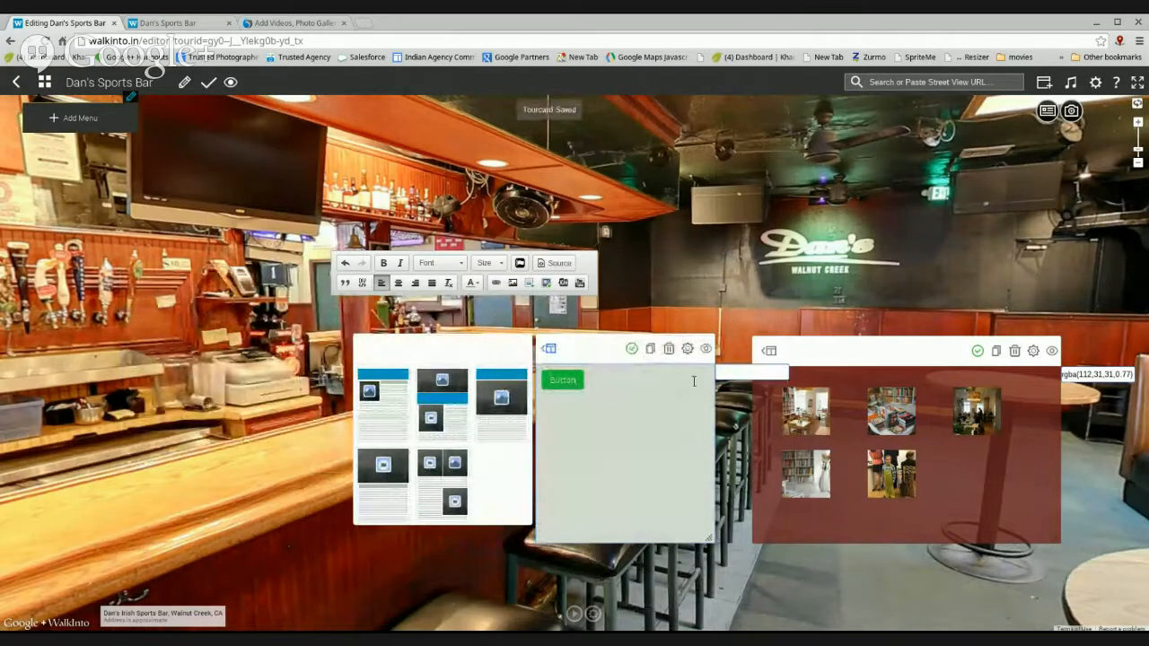
click(723, 368)
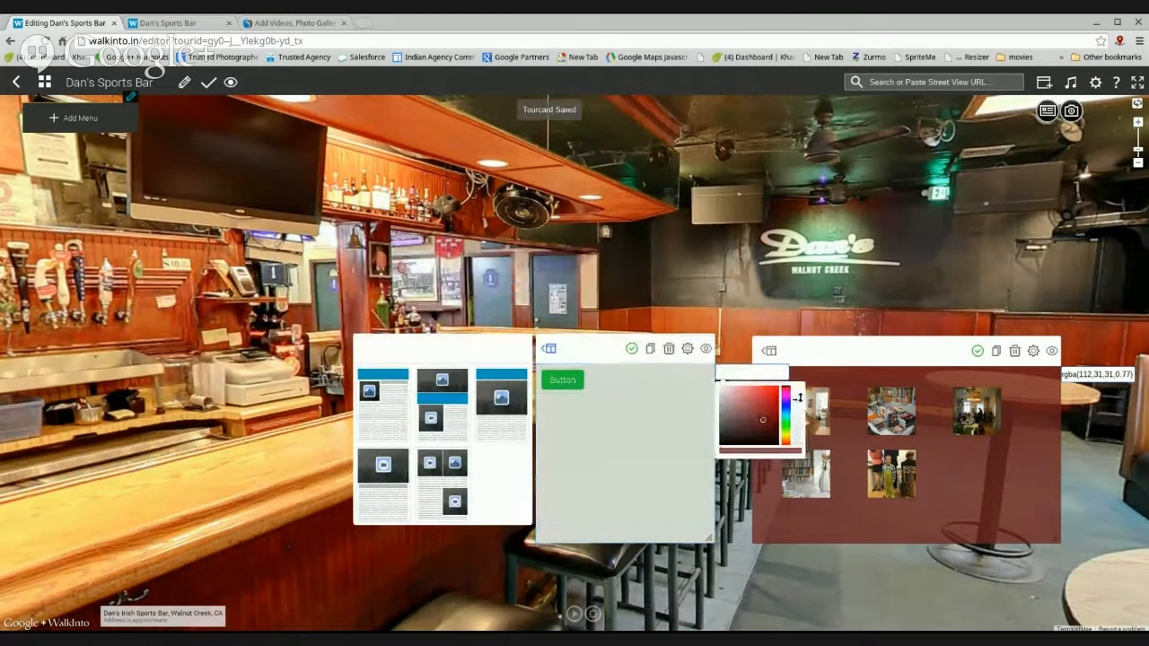
drag(798, 395, 802, 455)
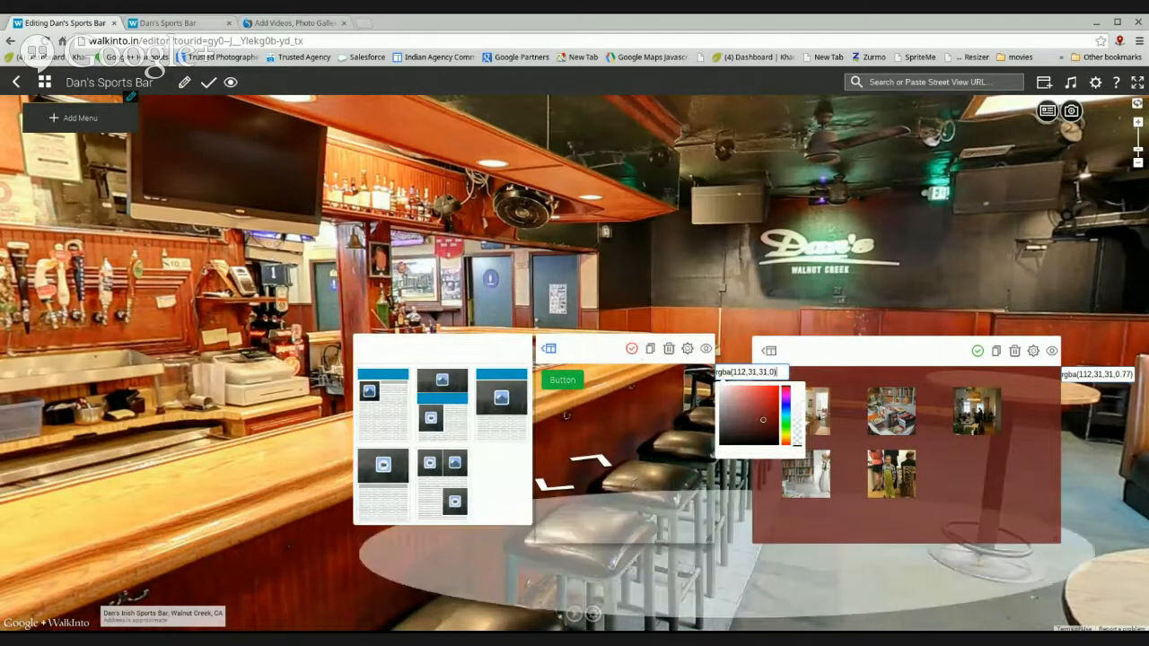
drag(714, 539, 626, 379)
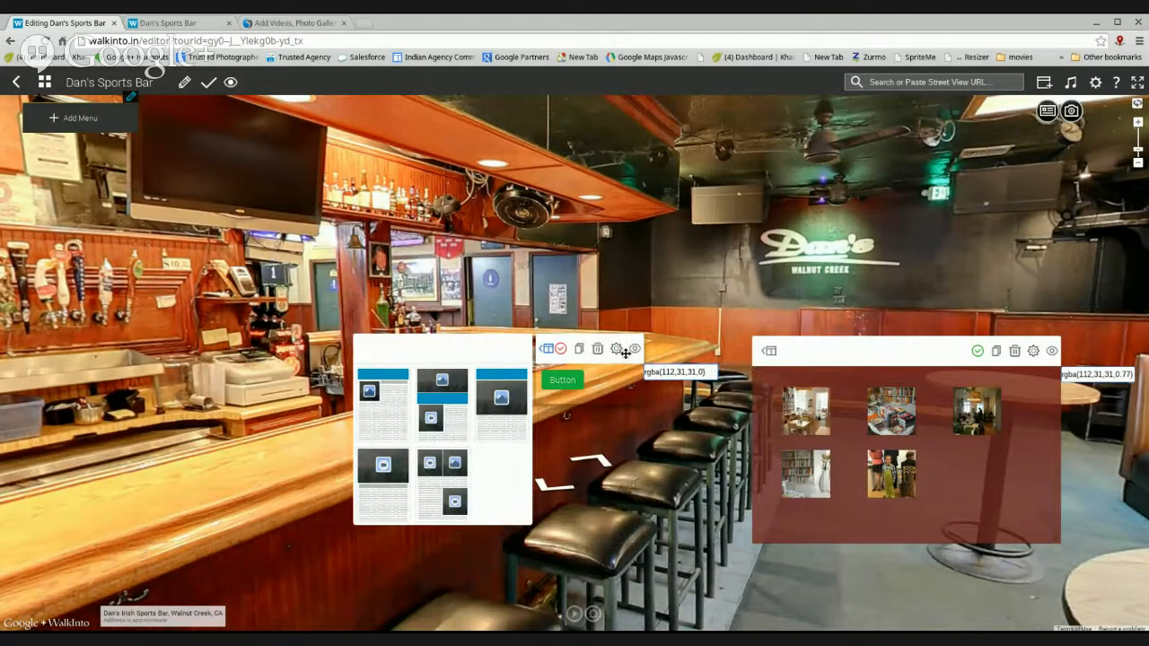
- Set the button card to show its hotspot as Flat and move it onto the near end of the bar counter
click(617, 350)
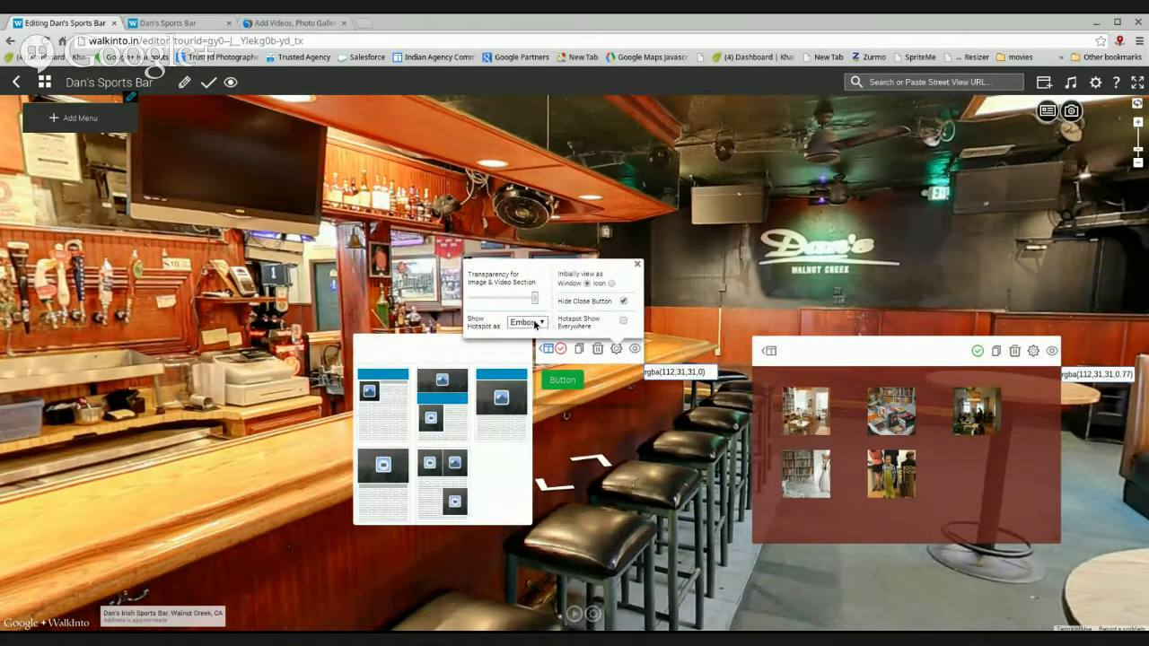
click(530, 339)
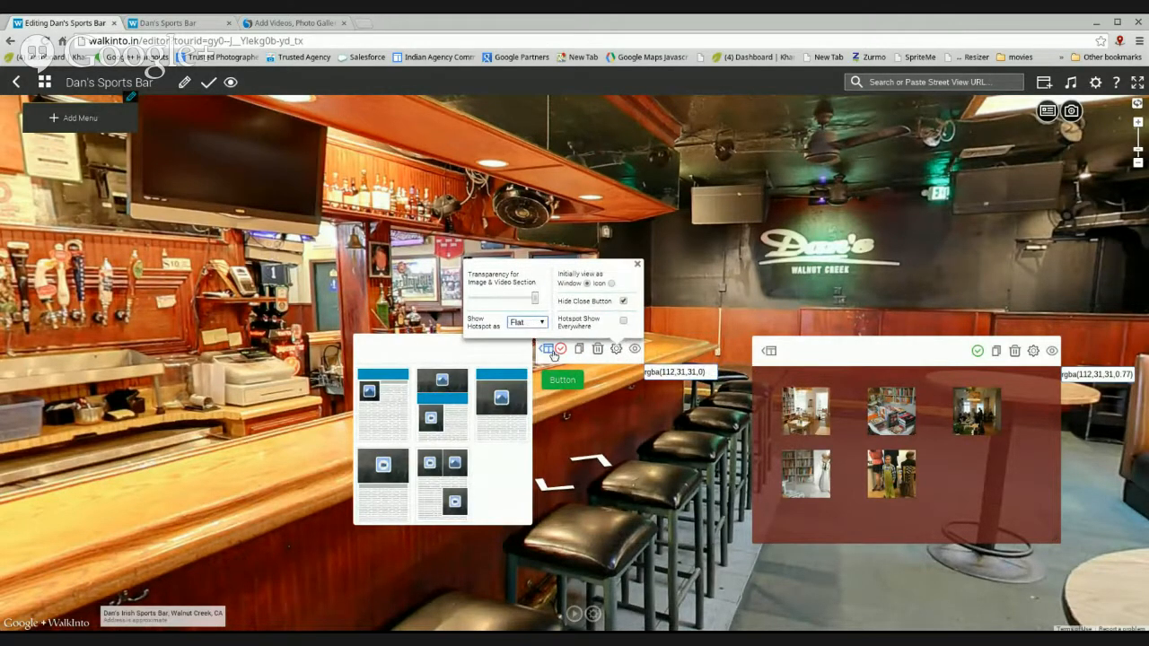
click(638, 265)
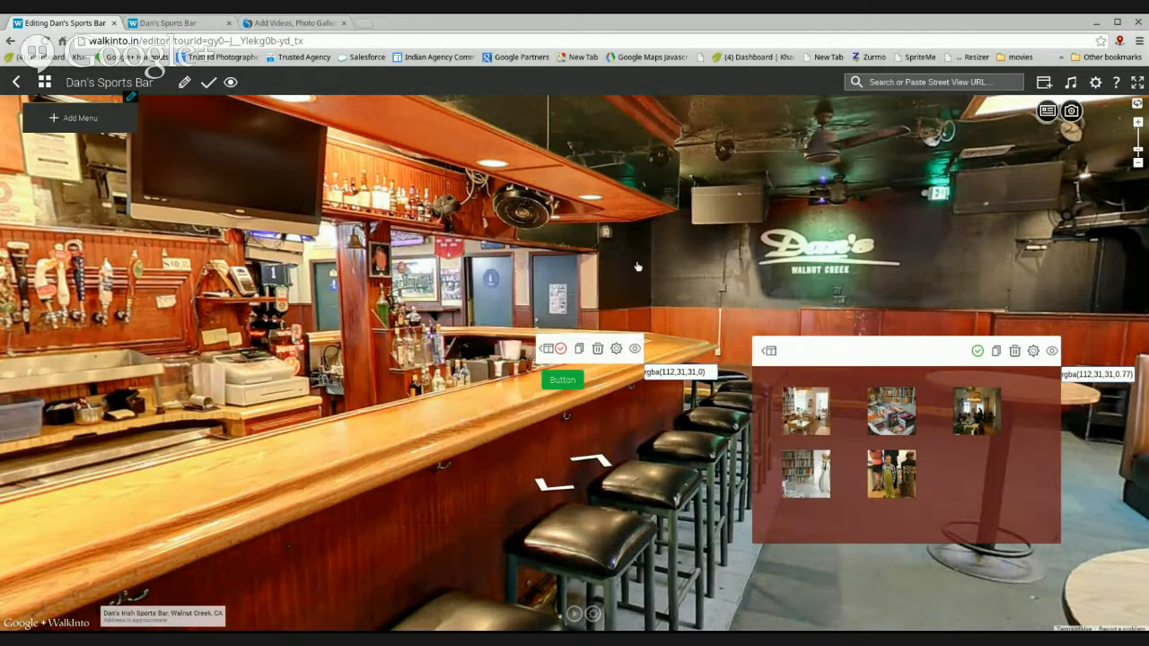
drag(599, 347, 157, 472)
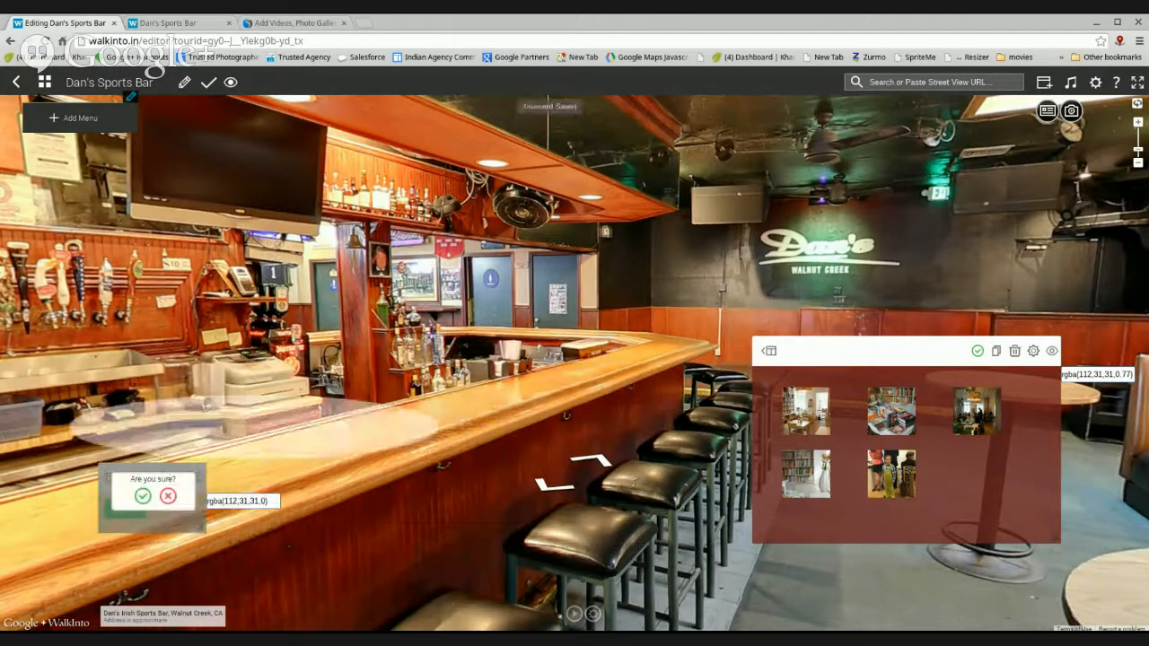
- Dismiss the deletion prompt on the button card, save the card and reload the published Dan's Sports Bar tour
click(169, 499)
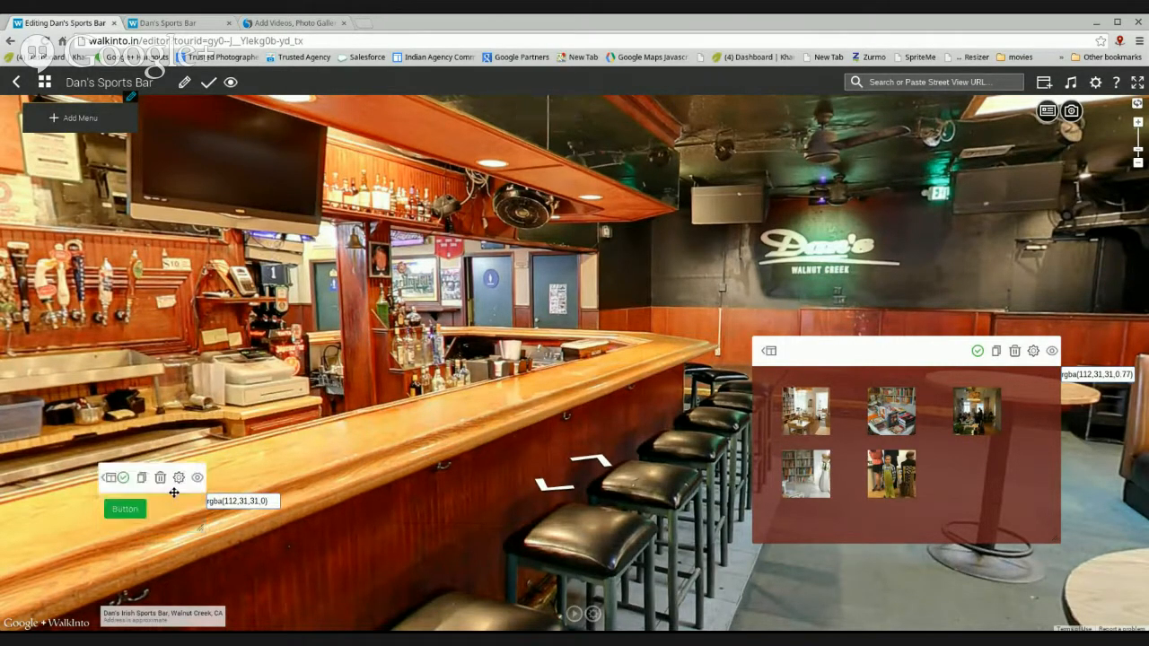
click(127, 477)
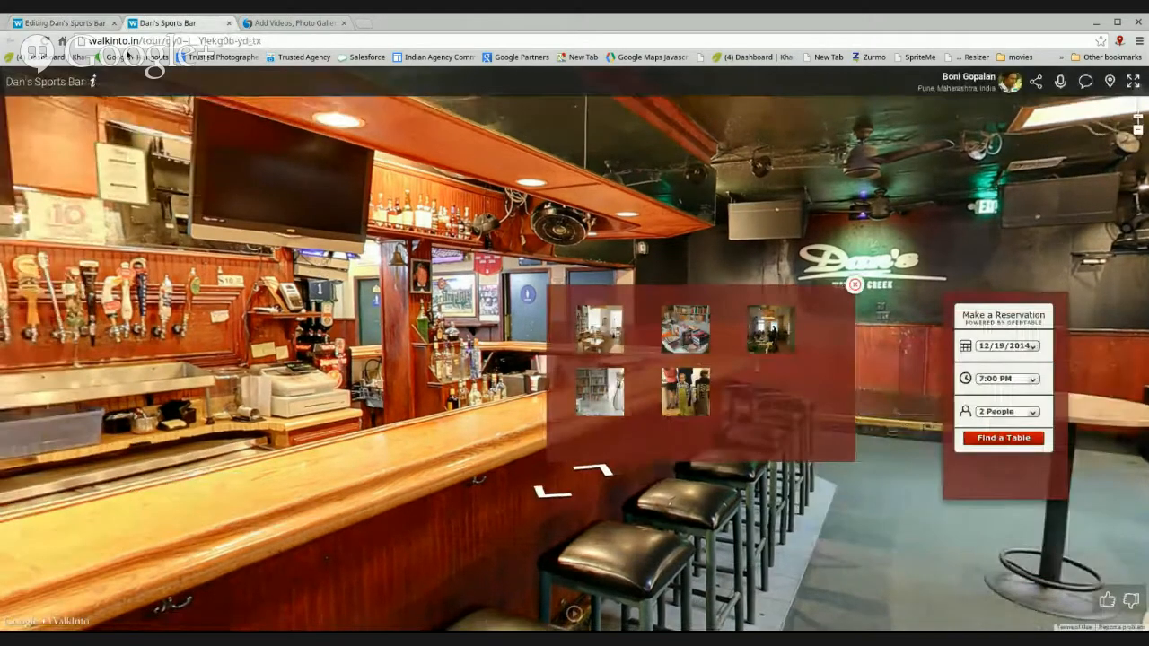
click(170, 23)
click(49, 41)
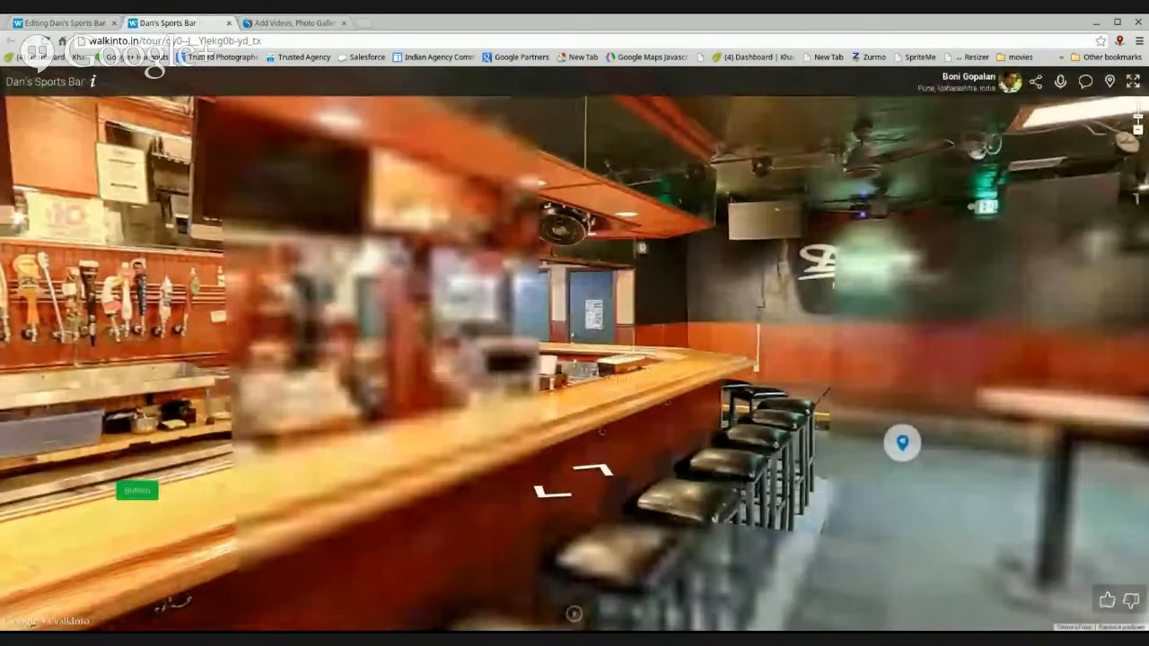
- Test the green Button's website link in the published tour and return to the tour editor
click(135, 500)
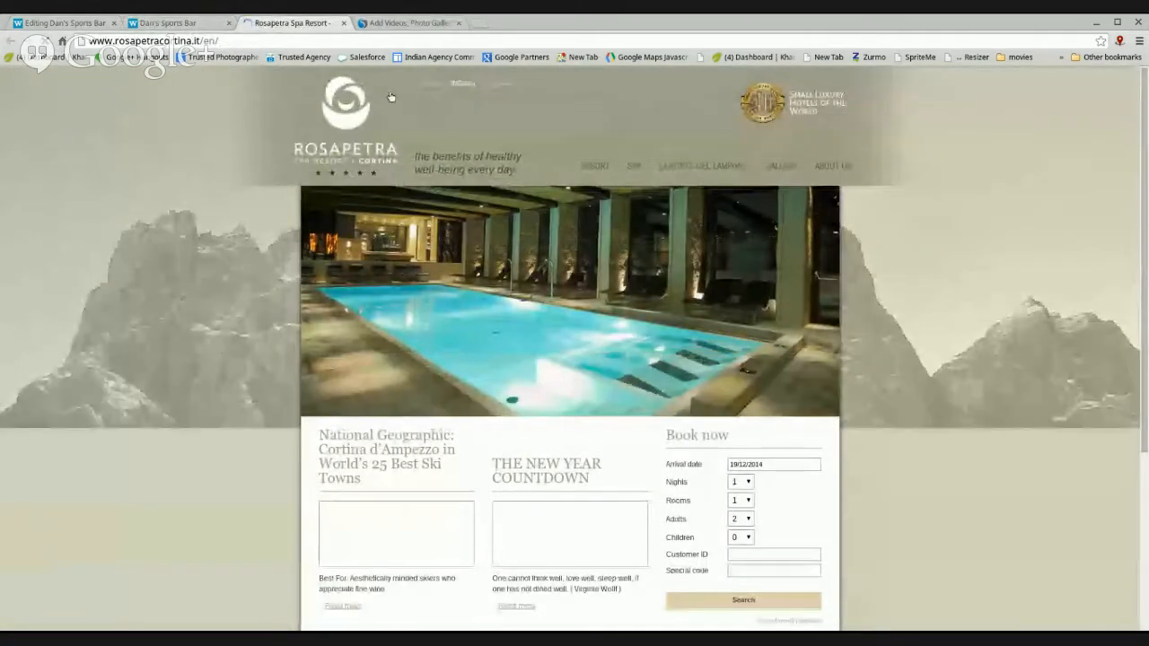
click(185, 26)
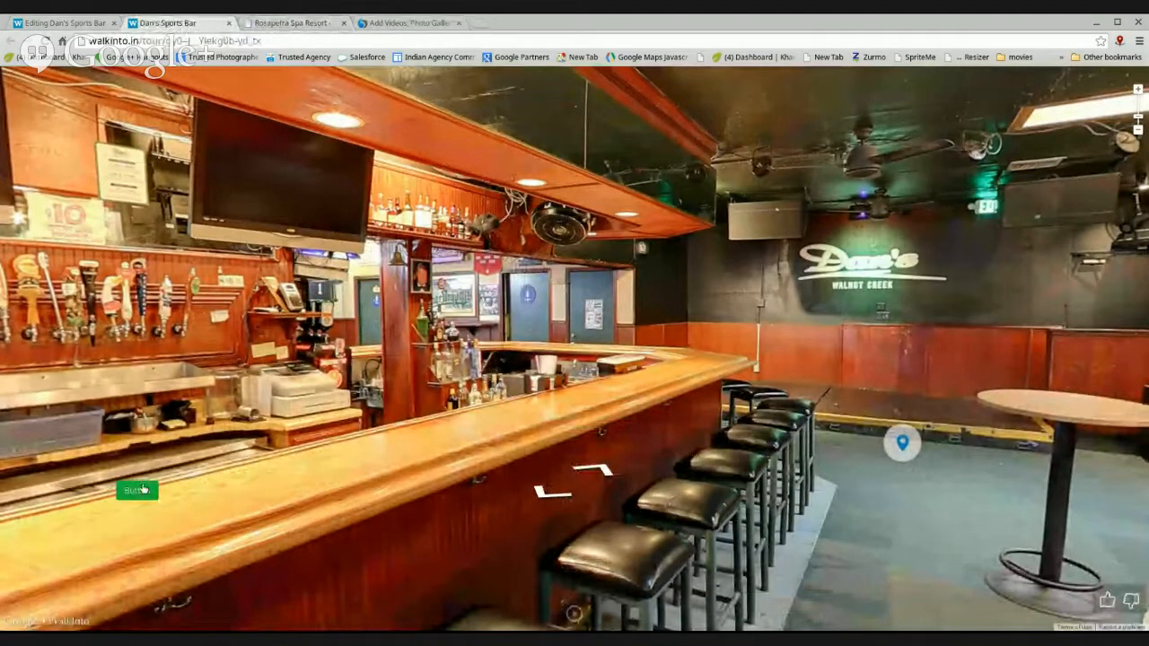
click(36, 21)
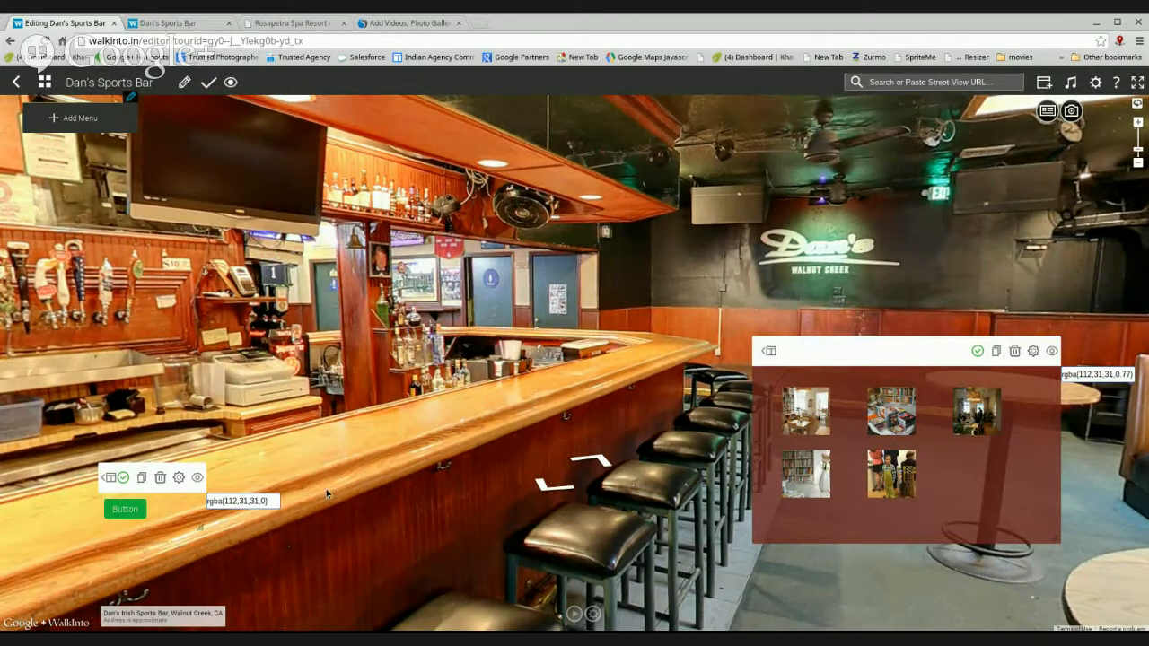
double_click(171, 501)
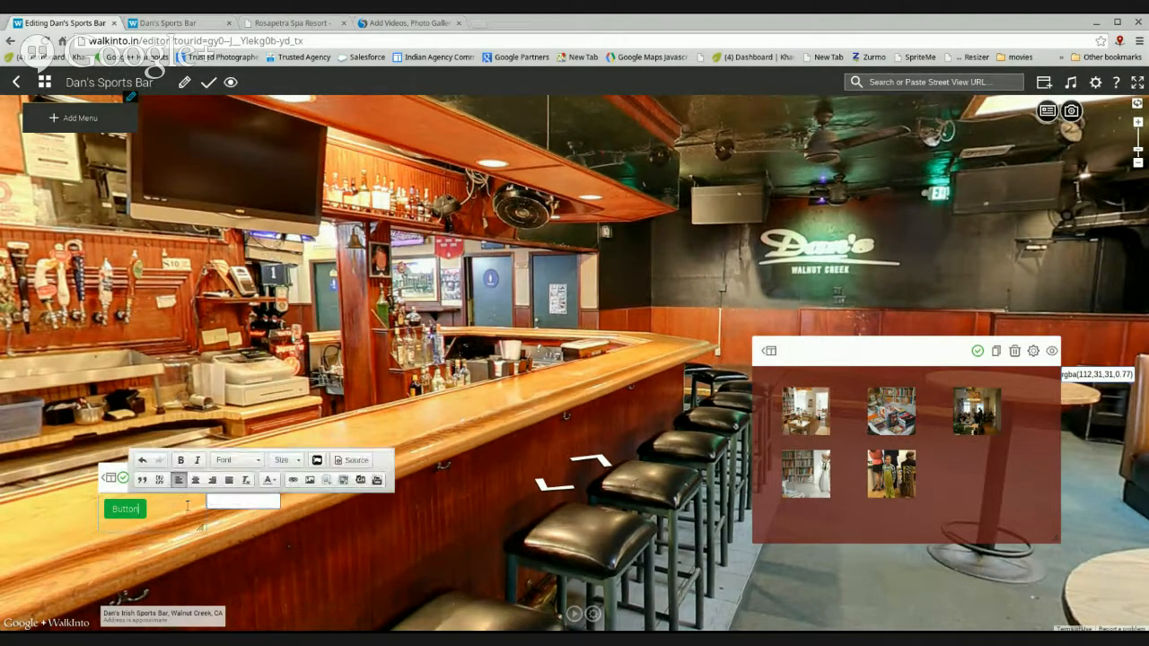
drag(202, 530, 346, 597)
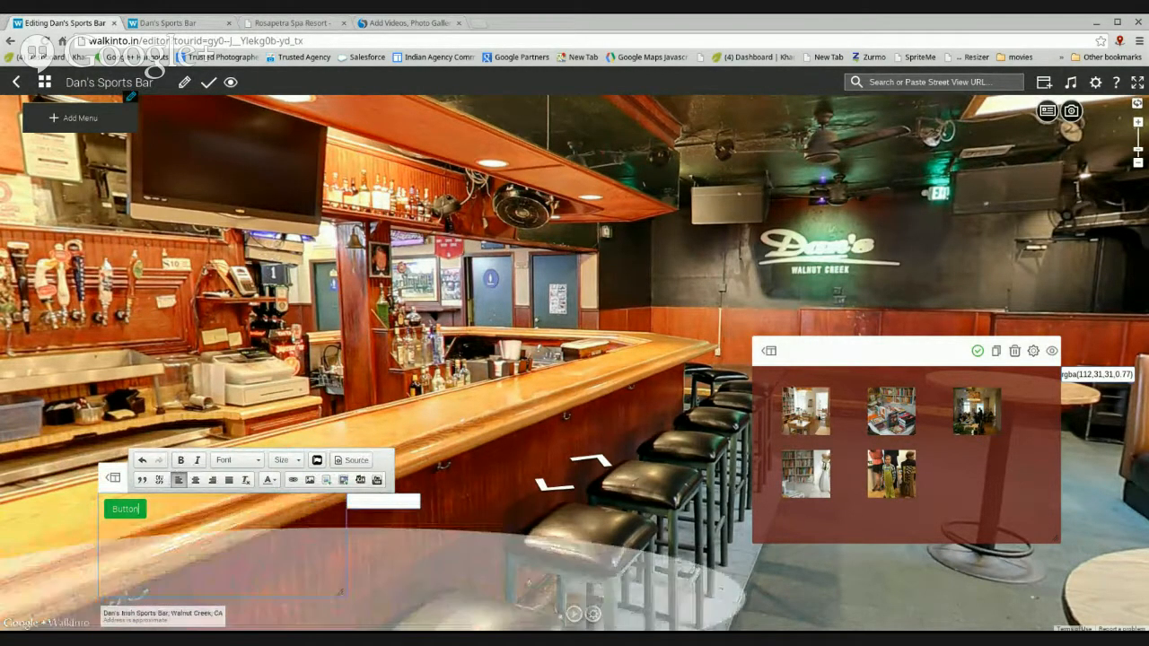
click(354, 459)
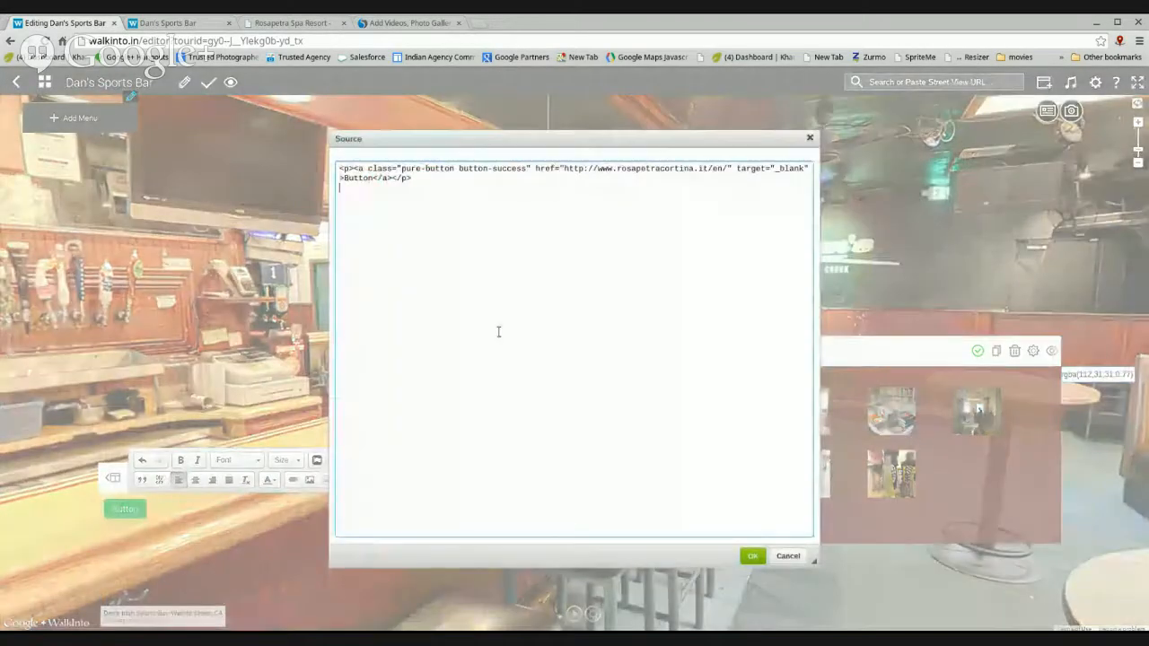
key(ctrl+a)
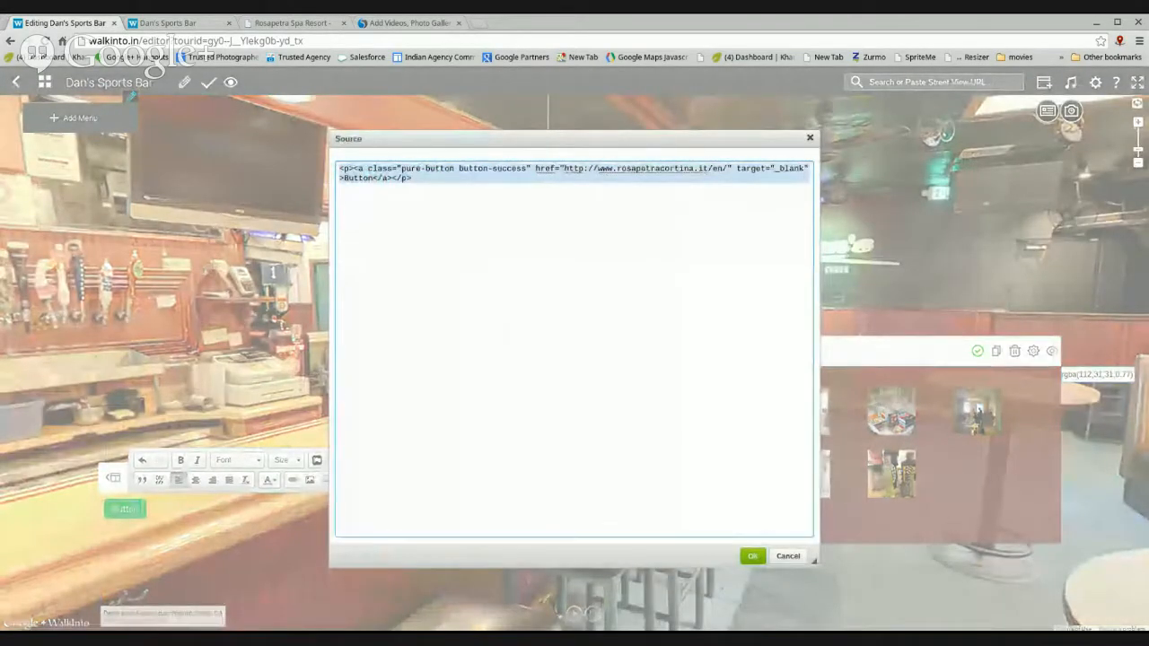
text(<p style="text-align: center;font-size:20px;color:red;"><br /> <strong><a class="pure-button button-warning" href="http://www.rosapetracortina.it/en/" target="_blank"><span contenteditable="false" tabindex="-1"><span contenteditable="false" tabindex="-1"><span class="fa fa-calendar" data-widget="FontAwesome" style="color:white;font-size:30px;"></span></span></span>&nbsp;Book Now</a></strong></p>)
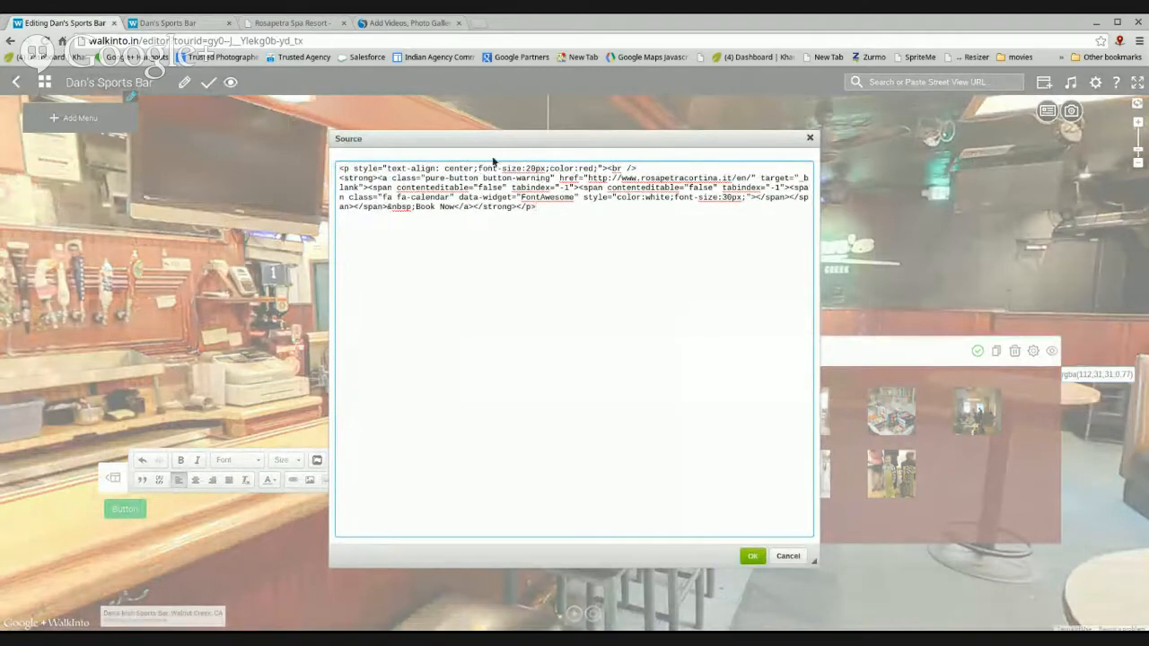
double_click(542, 197)
click(753, 556)
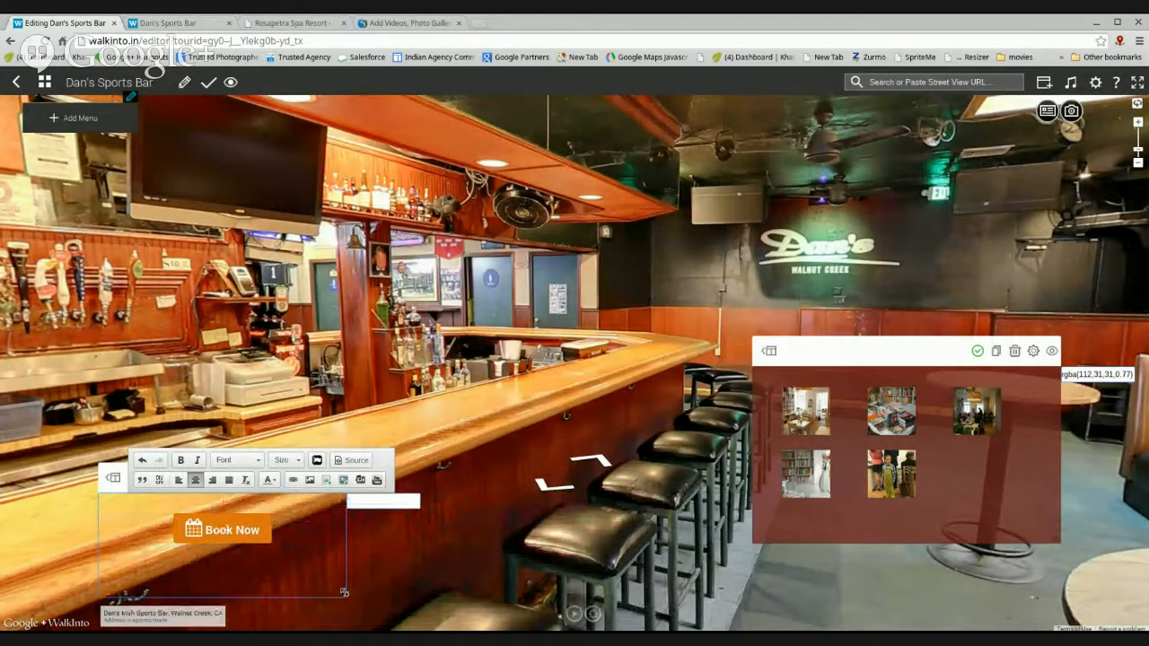
- Widen the Book Now card slightly, save it and move it a little higher along the bar counter
drag(344, 592, 358, 594)
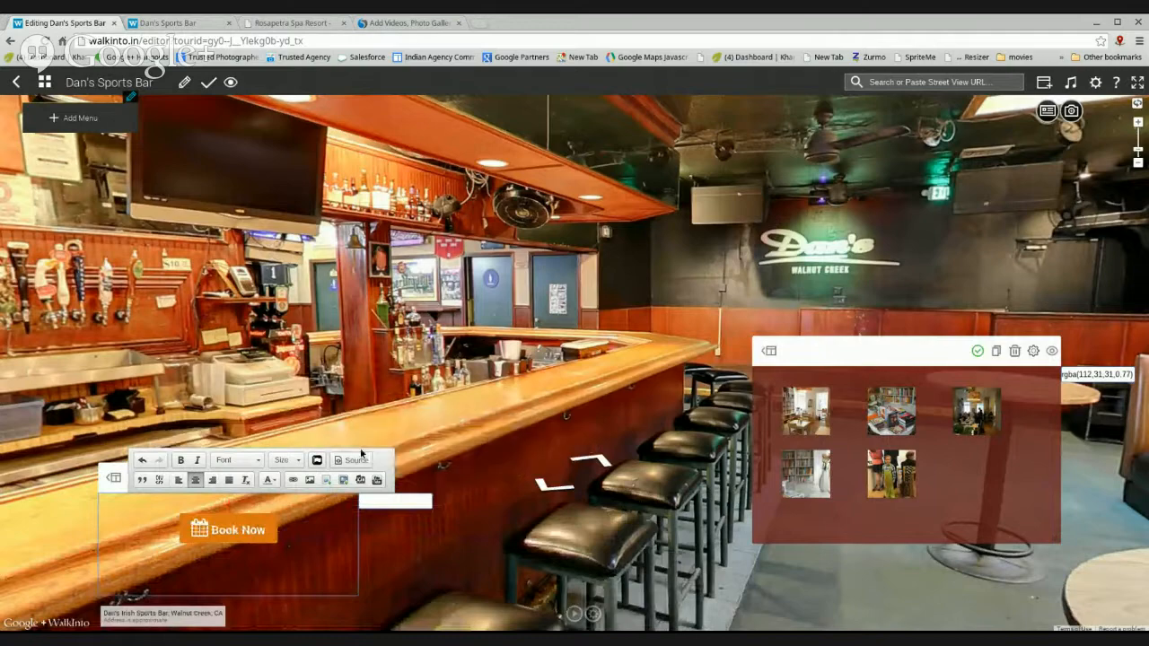
click(364, 456)
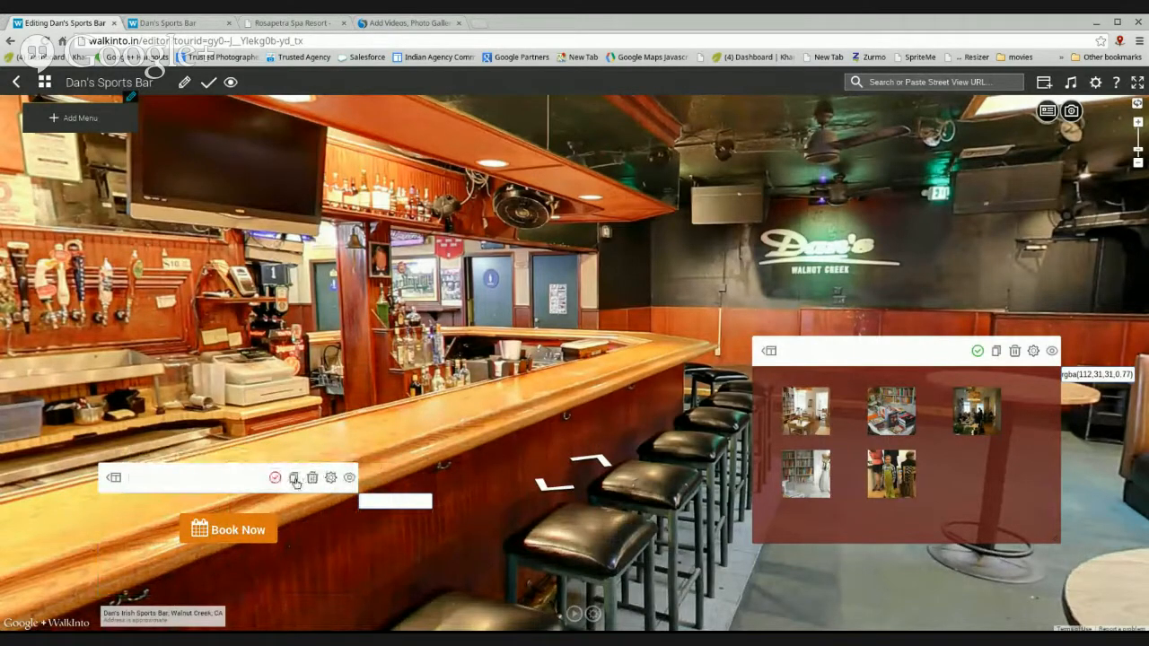
drag(208, 476, 216, 425)
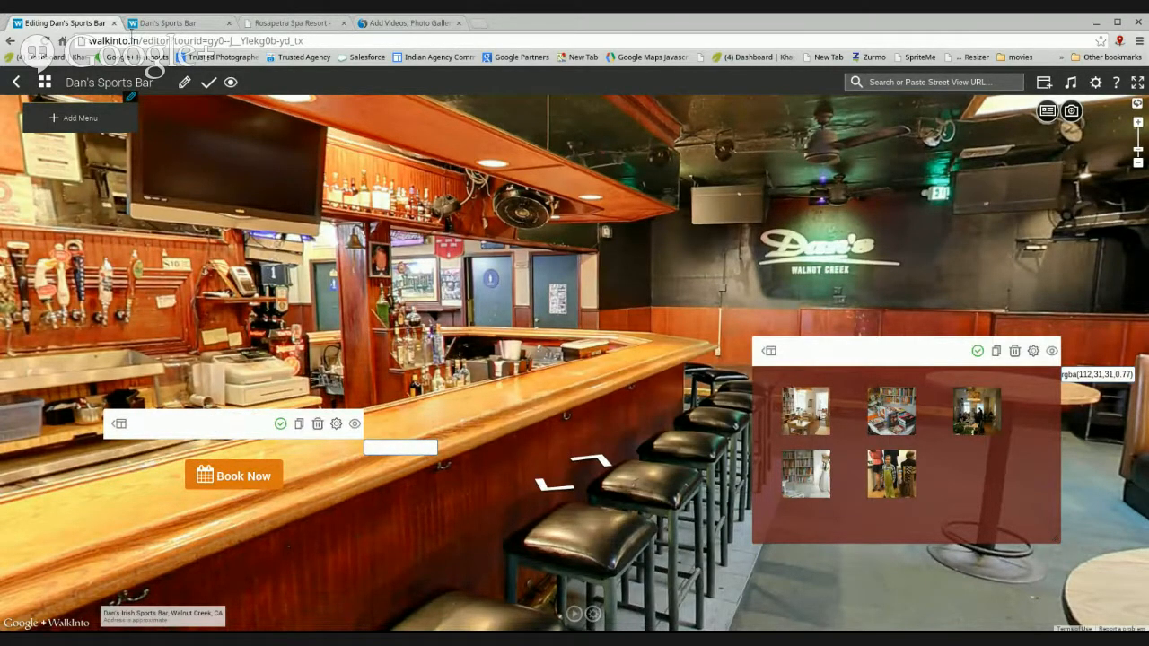
- Reload the published tour, test the Book Now button's link and return to the editor
click(161, 23)
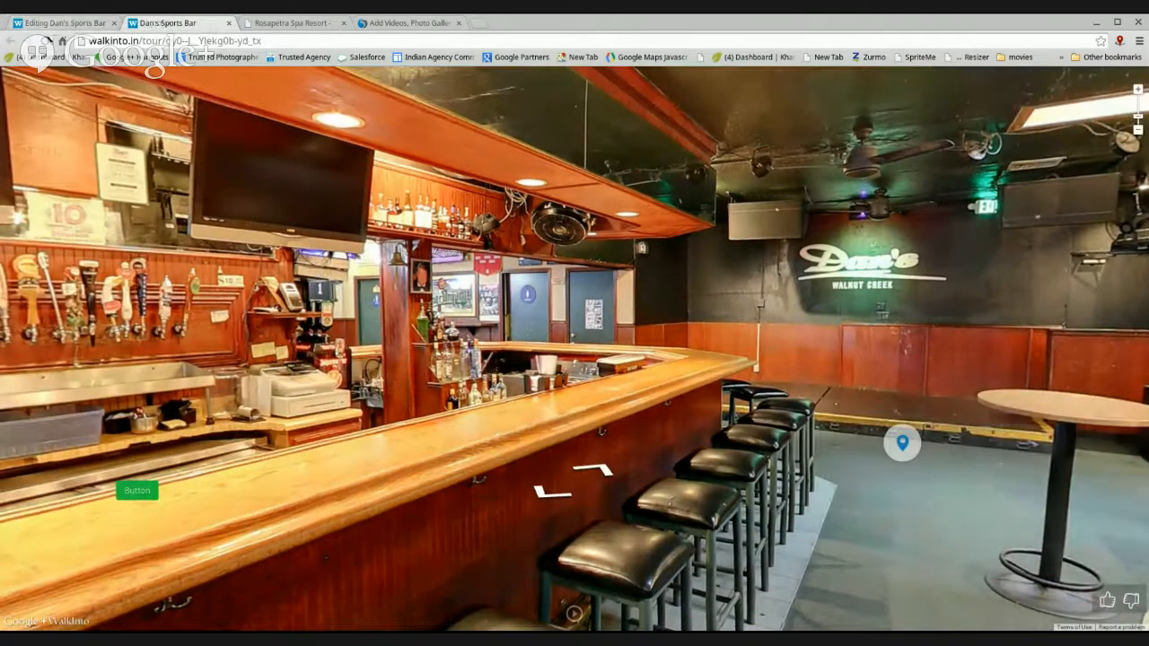
click(57, 41)
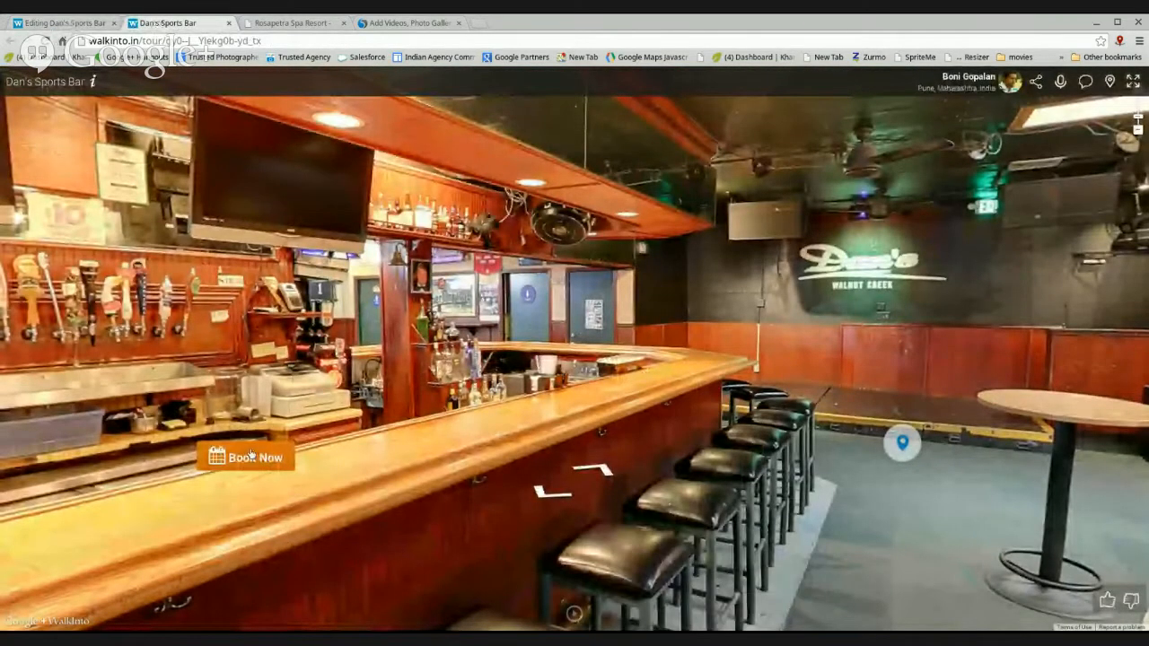
click(252, 457)
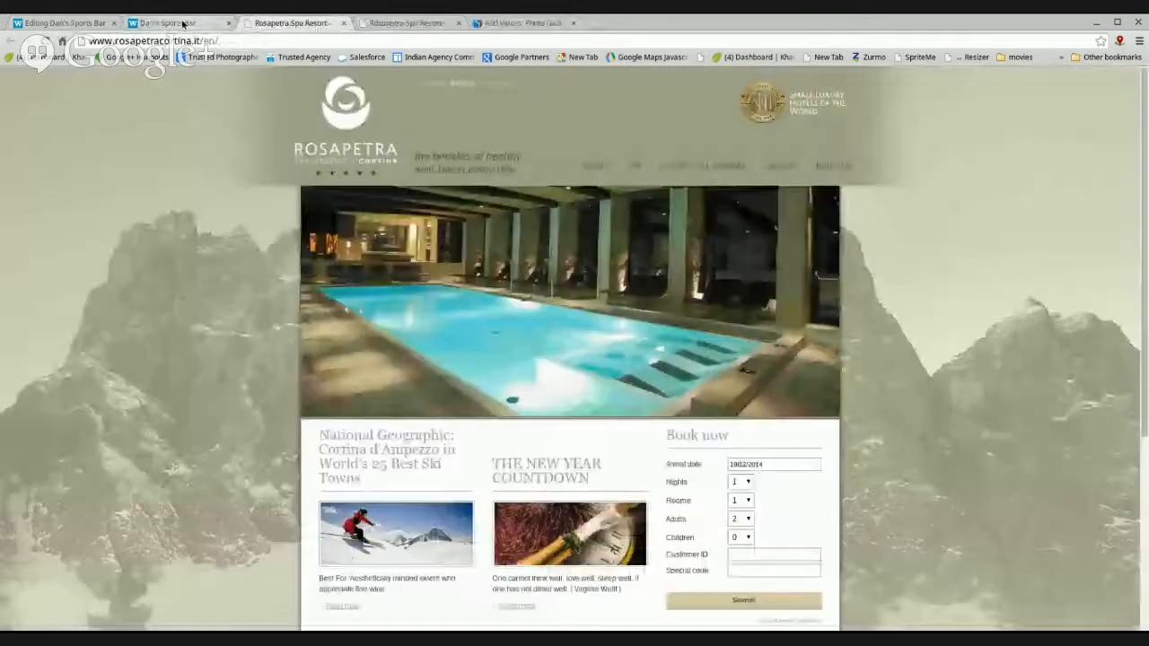
click(184, 22)
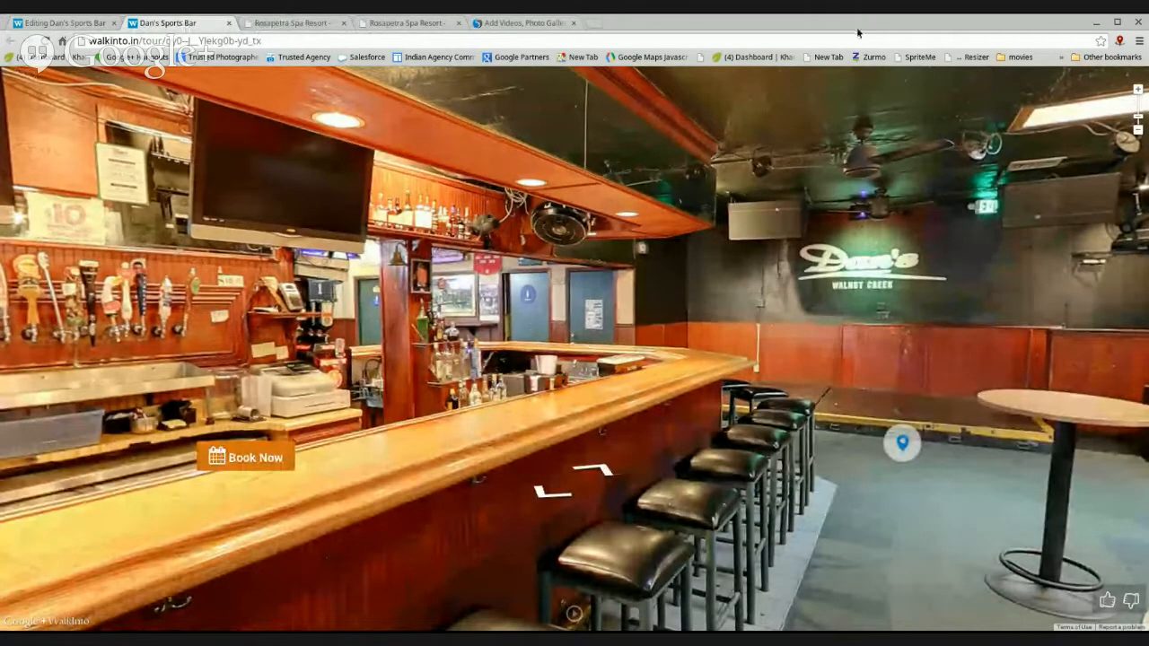
click(63, 22)
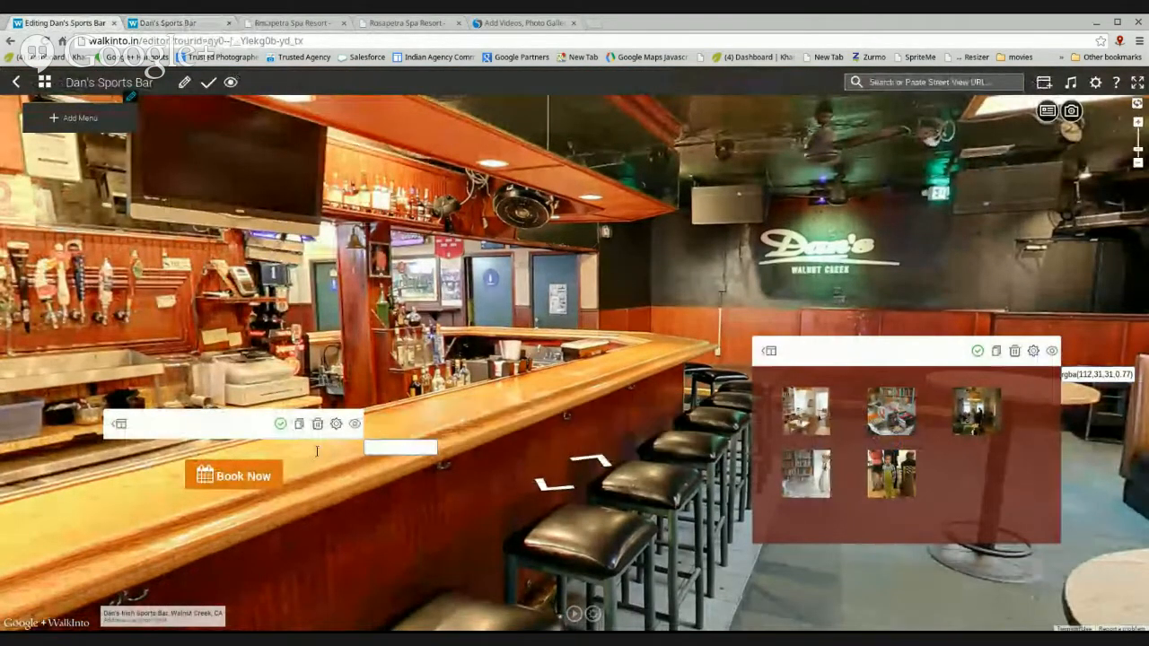
- Browse the Font Awesome icons available for the Book Now card, including Calendar, and leave without inserting one
click(222, 479)
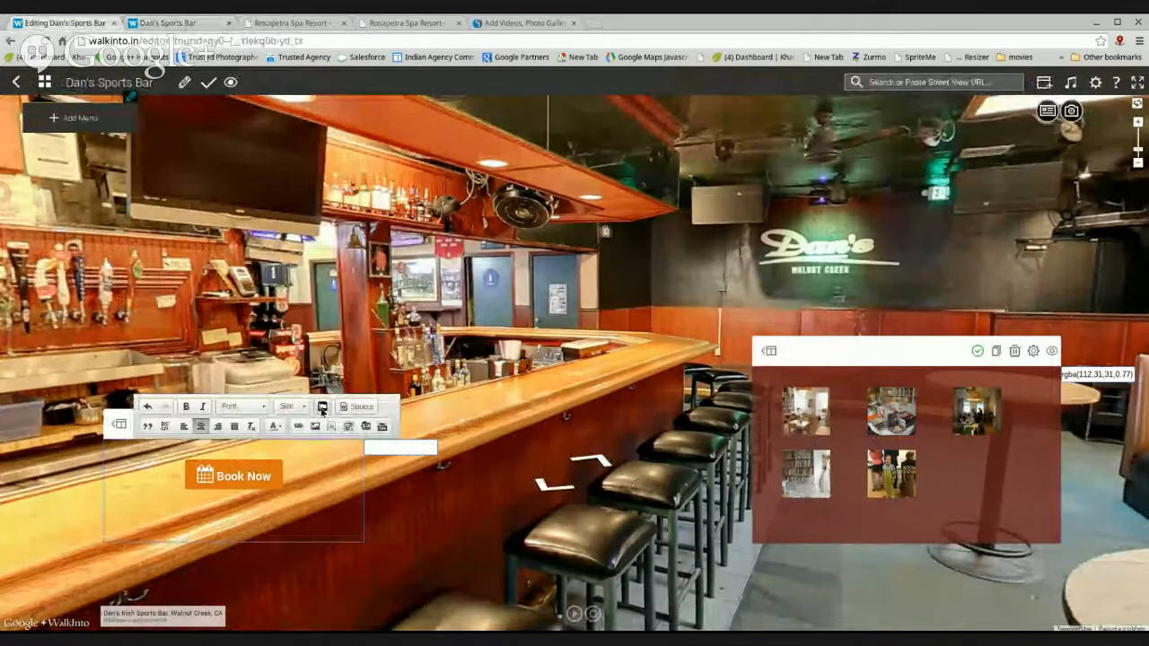
click(322, 408)
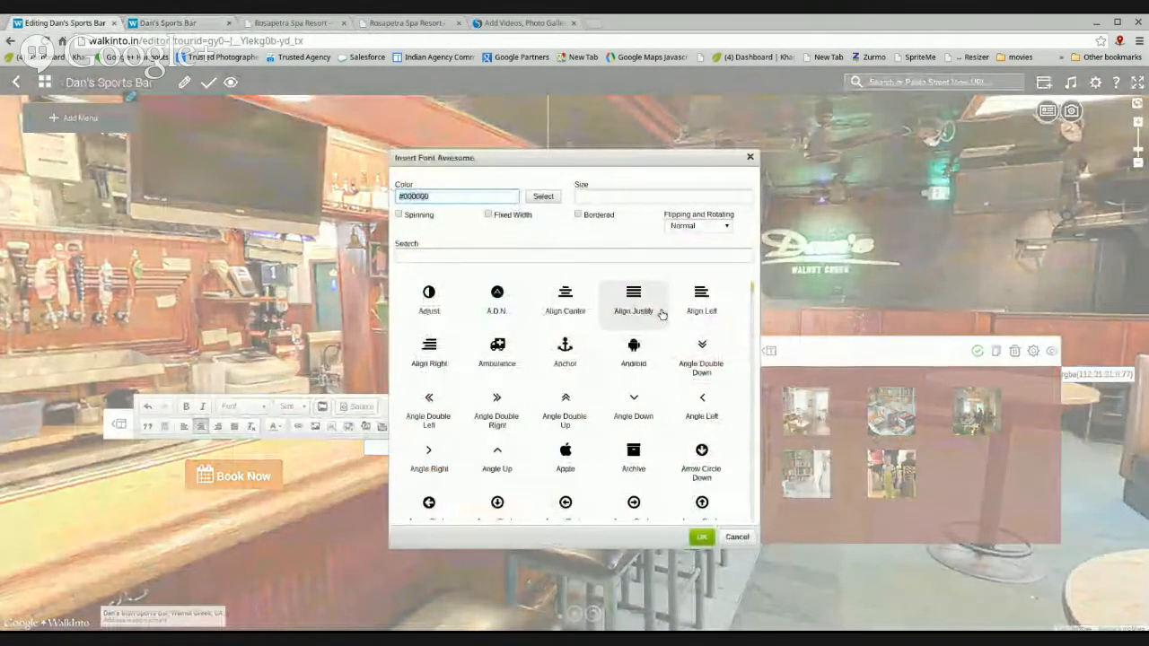
scroll(661, 313, down, 1)
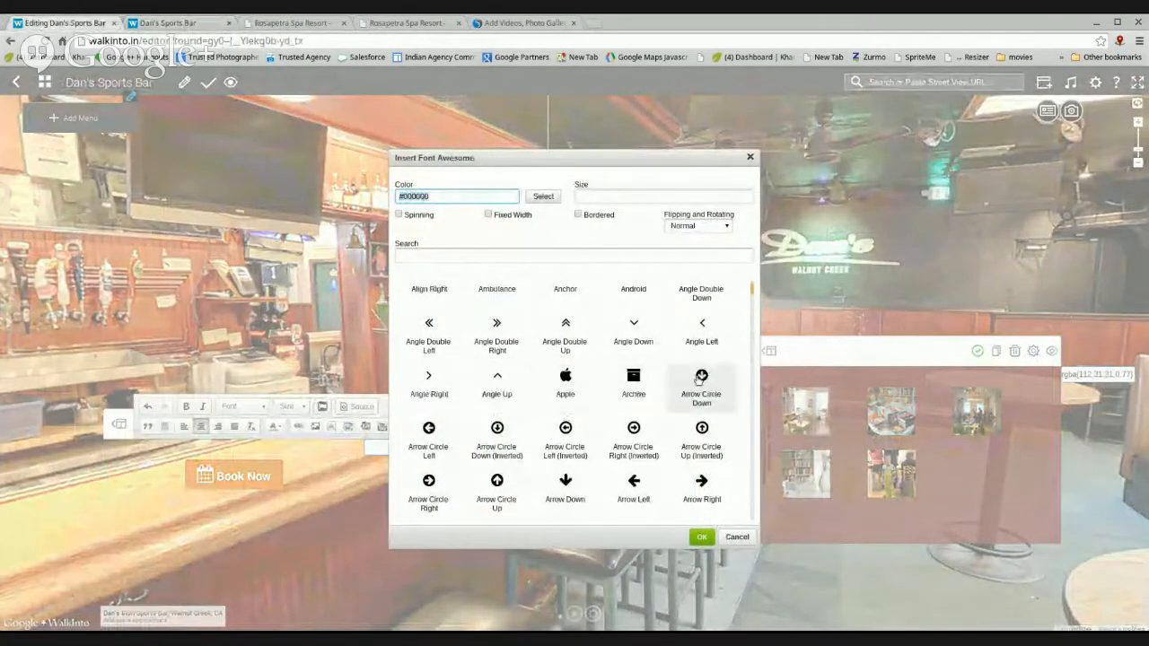
scroll(593, 414, down, 5)
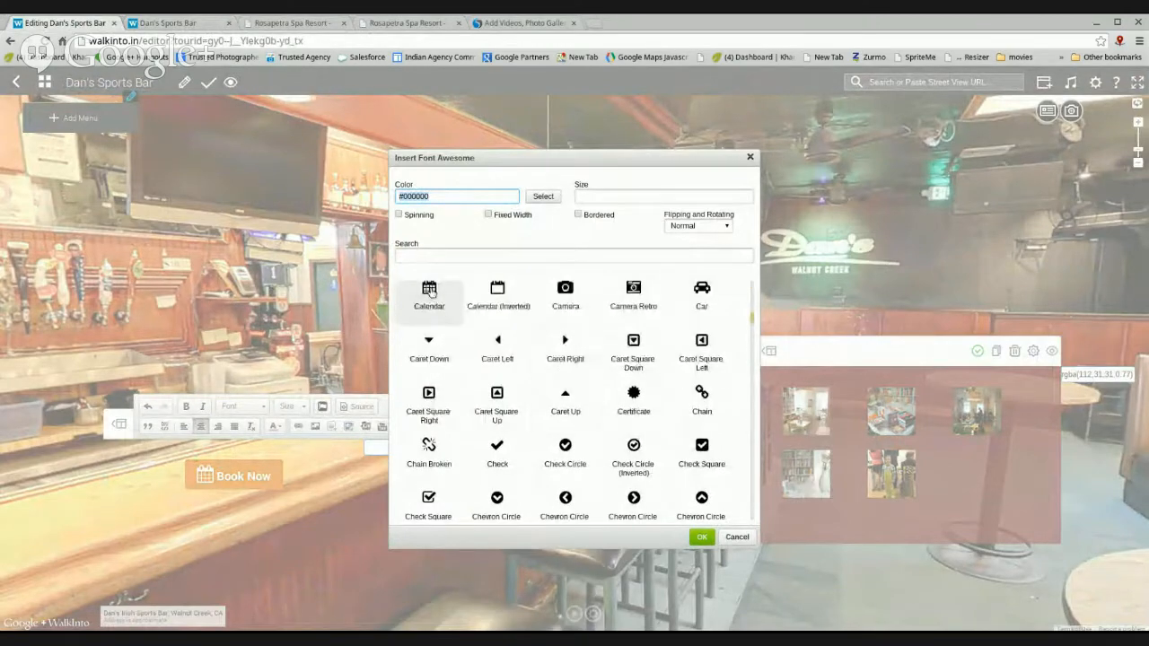
scroll(523, 310, down, 1)
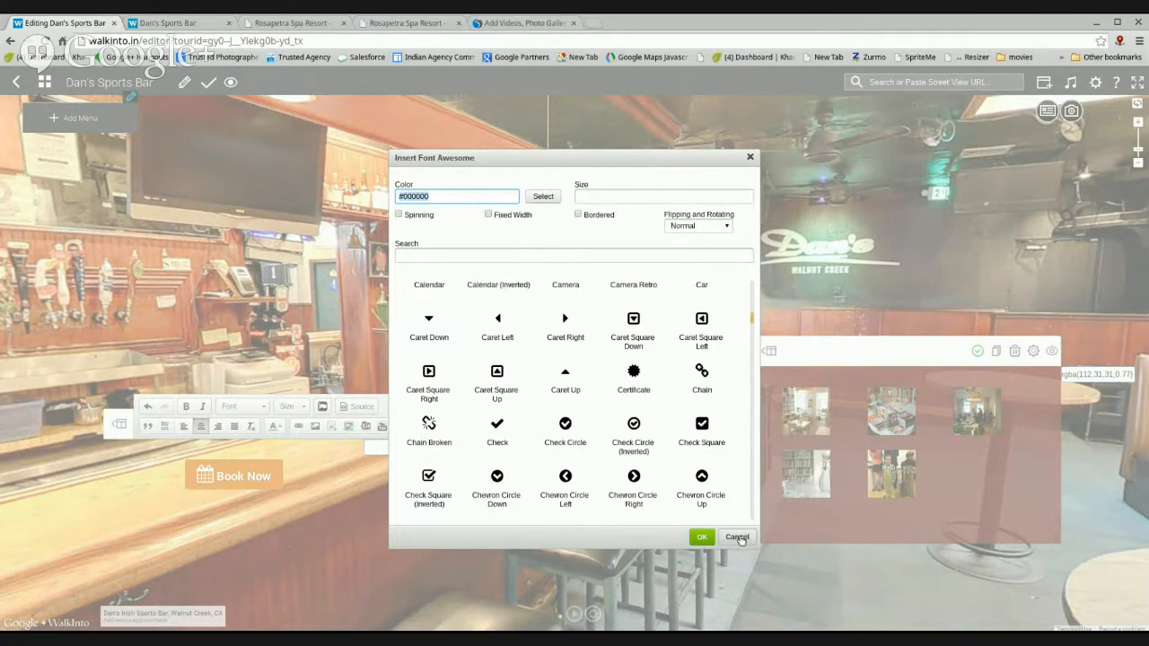
click(738, 538)
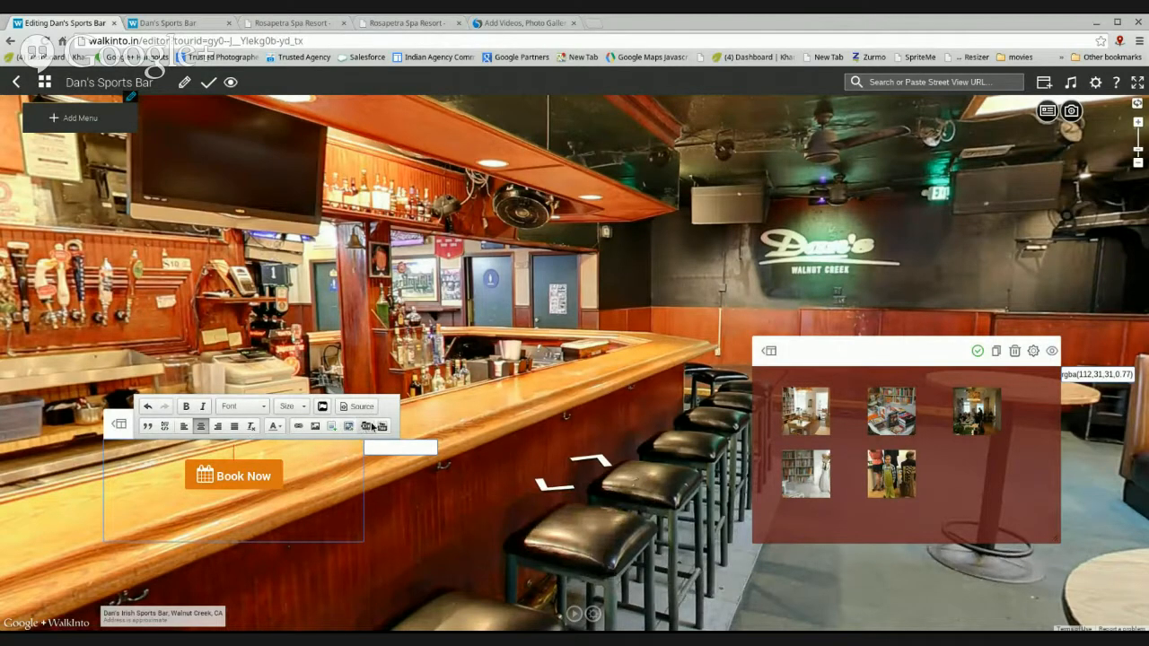
- Insert a Skype icon above the Book Now button and save the card
click(349, 429)
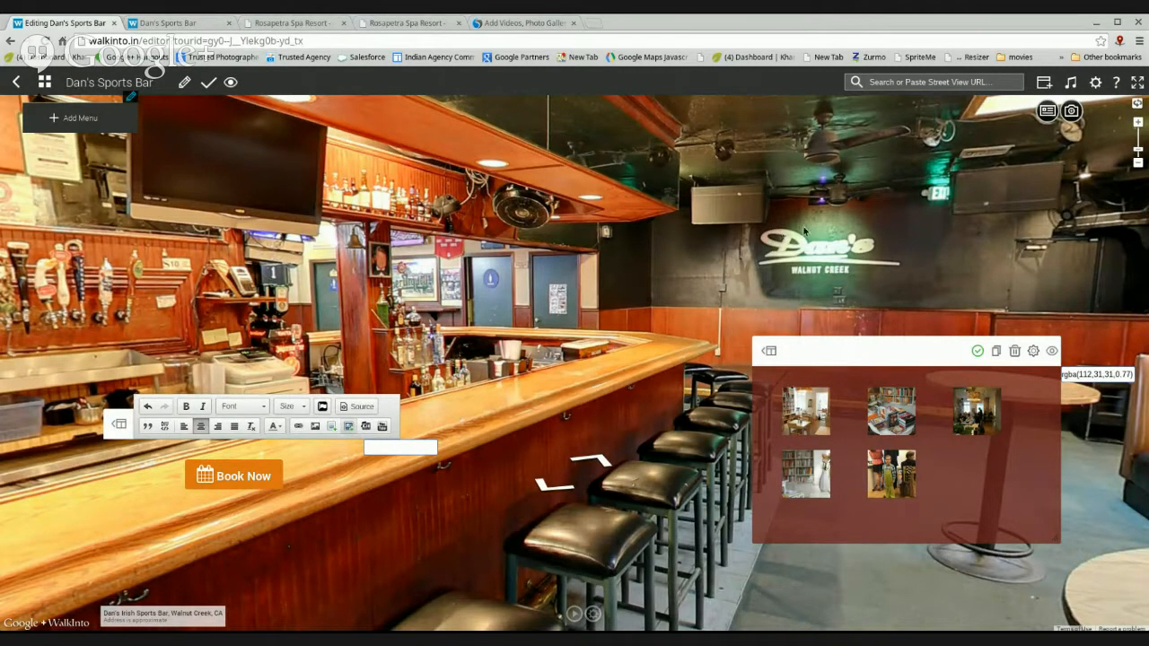
click(473, 257)
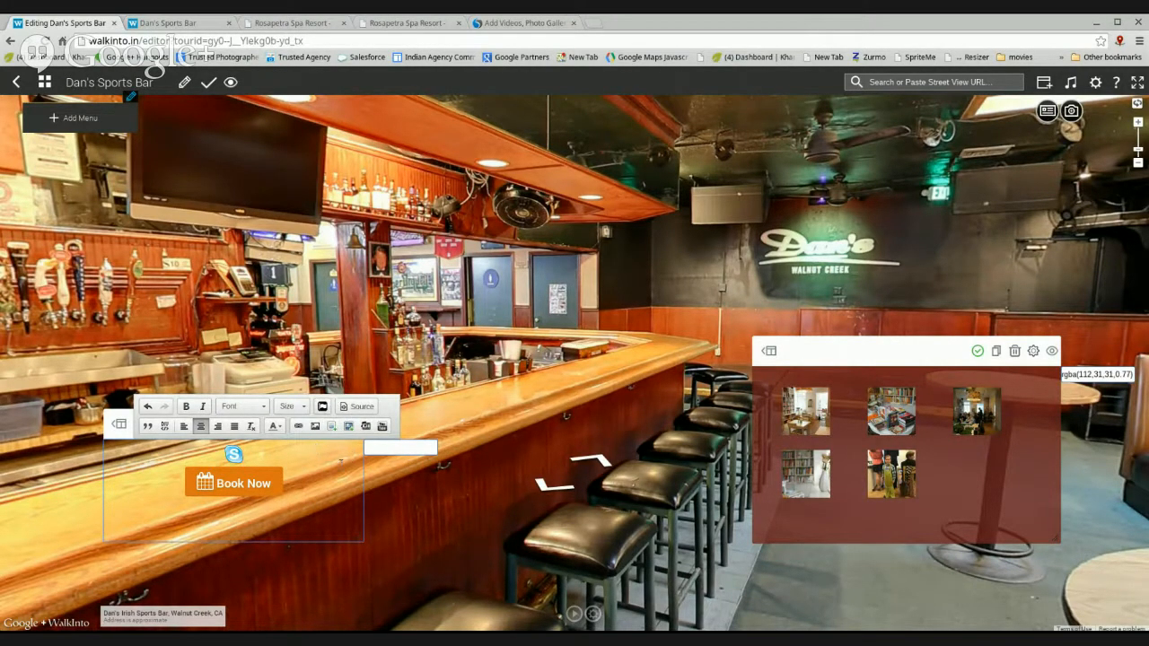
click(335, 515)
click(348, 462)
click(352, 447)
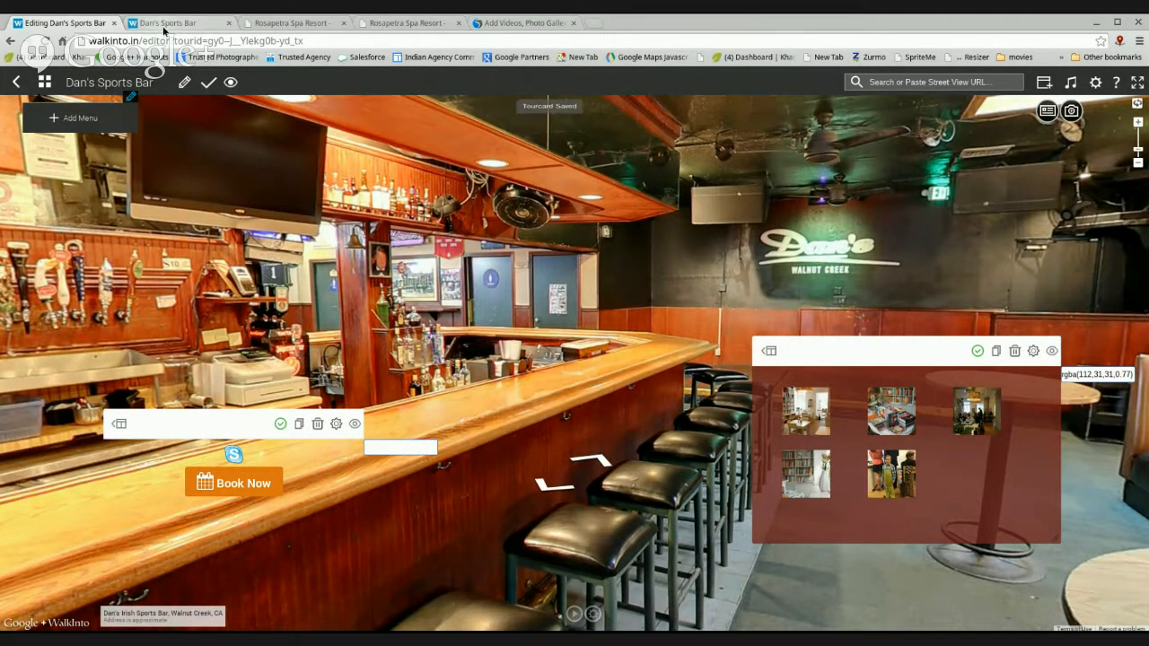
- Reload the published tour to check the Skype icon above Book Now, and return to the editor
click(164, 24)
click(48, 43)
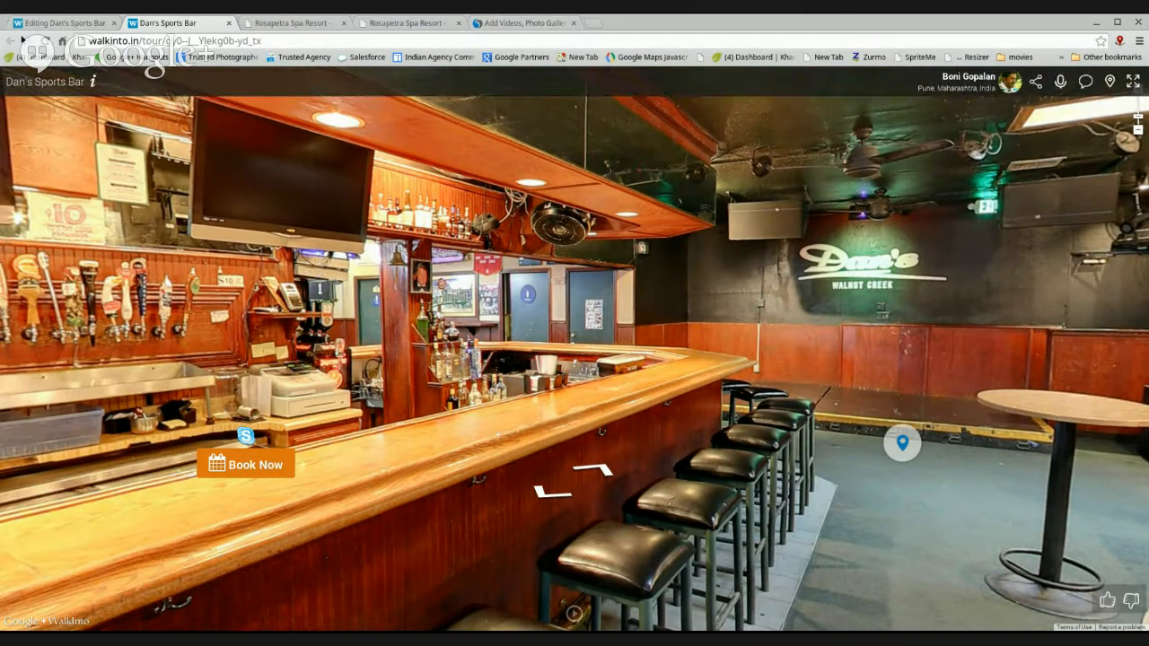
click(61, 22)
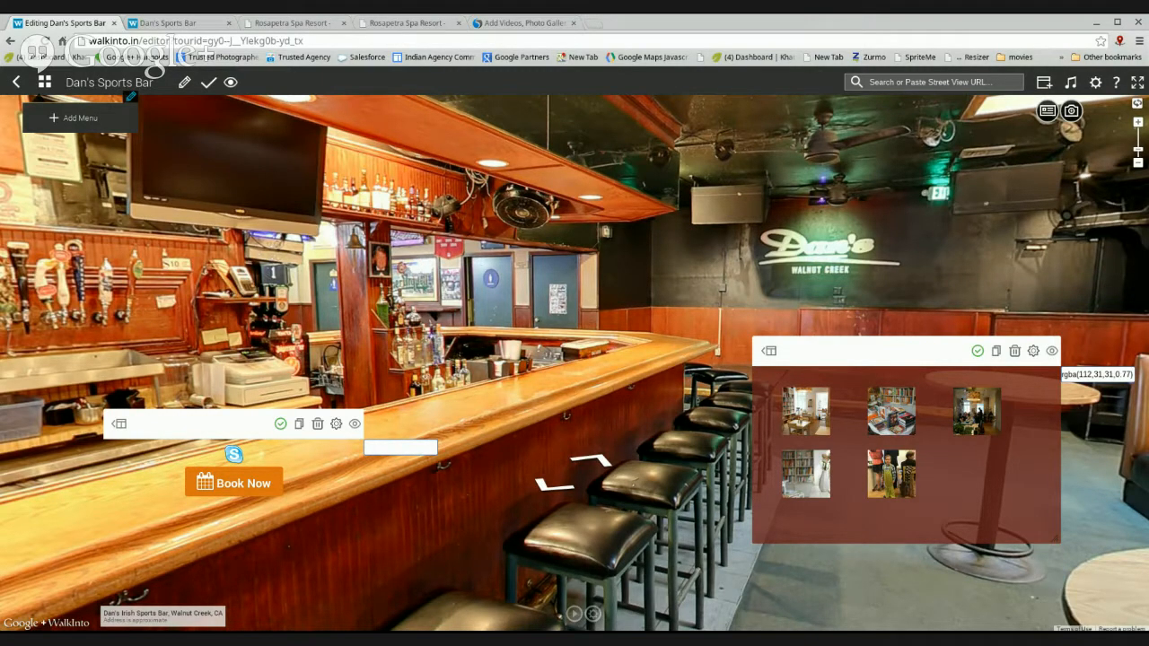
- Replace the image gallery card's HTML source with a forecast.io weather iframe for London, 245 high, 100% wide, in Georgia with UK units
click(968, 424)
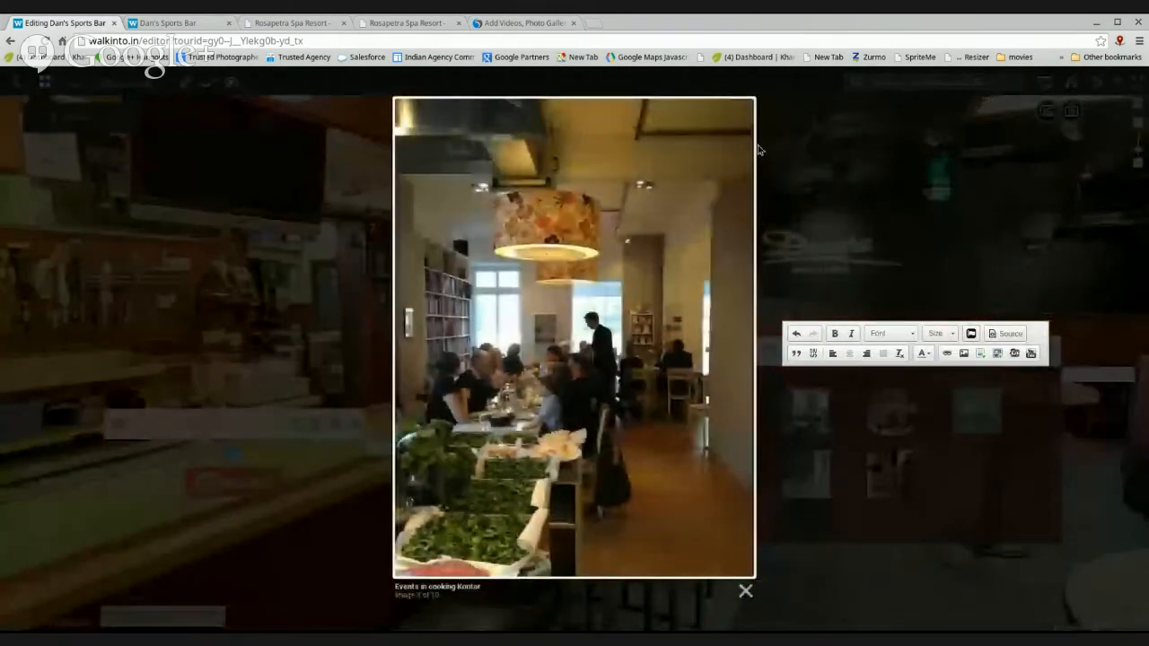
click(745, 590)
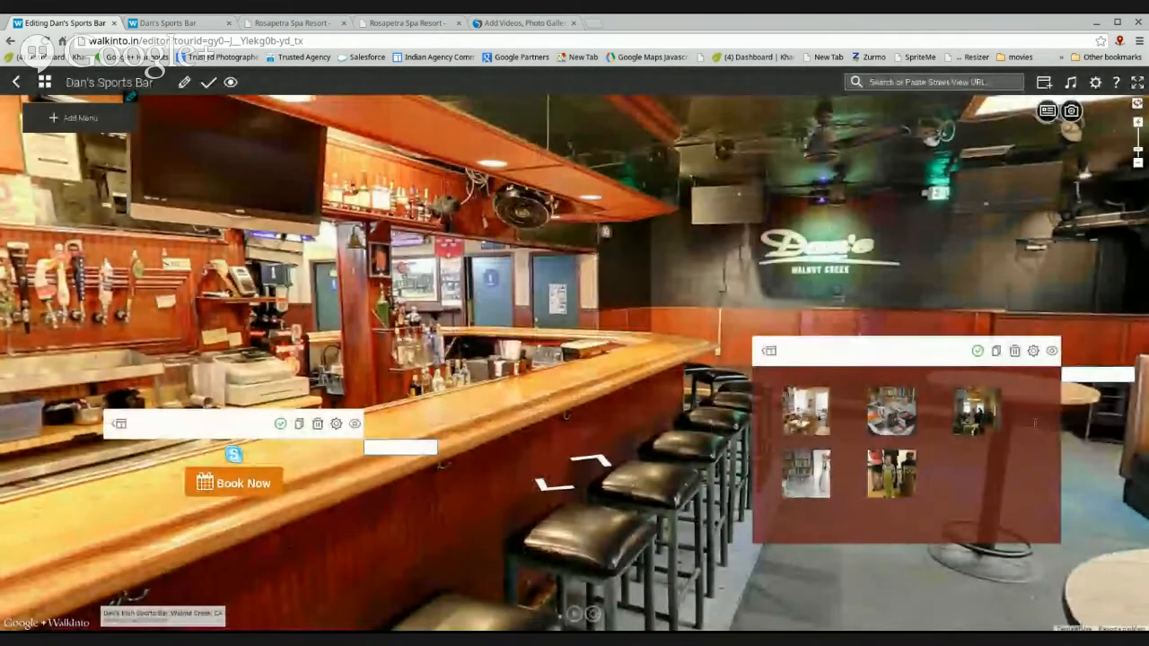
click(1006, 334)
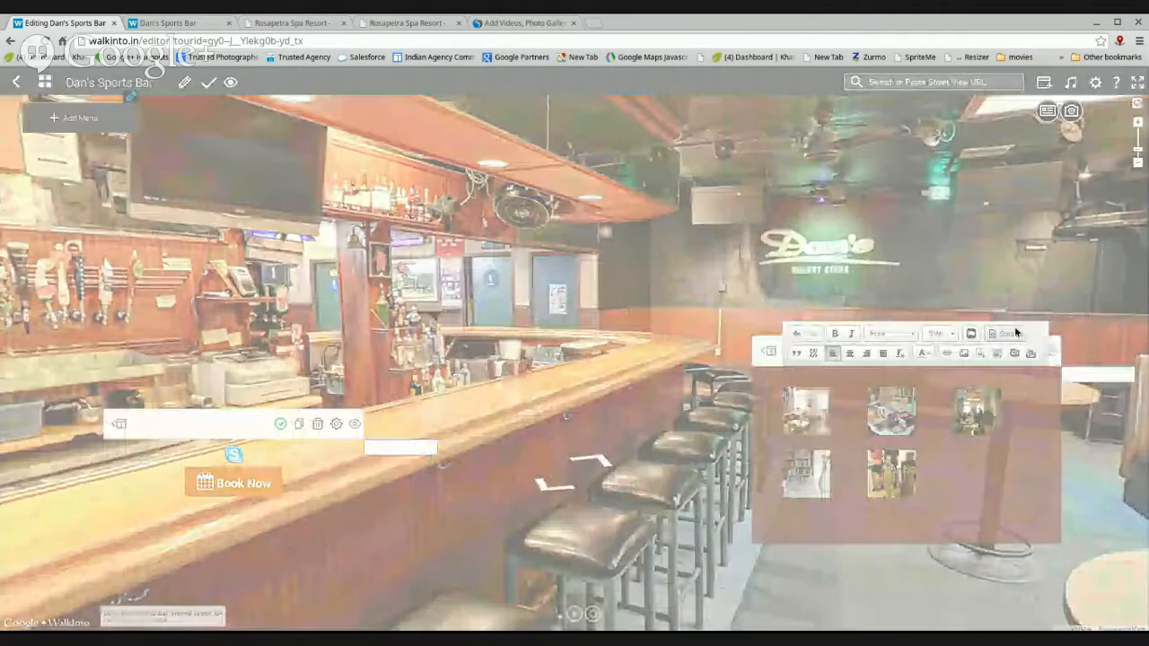
key(ctrl+a)
key(Delete)
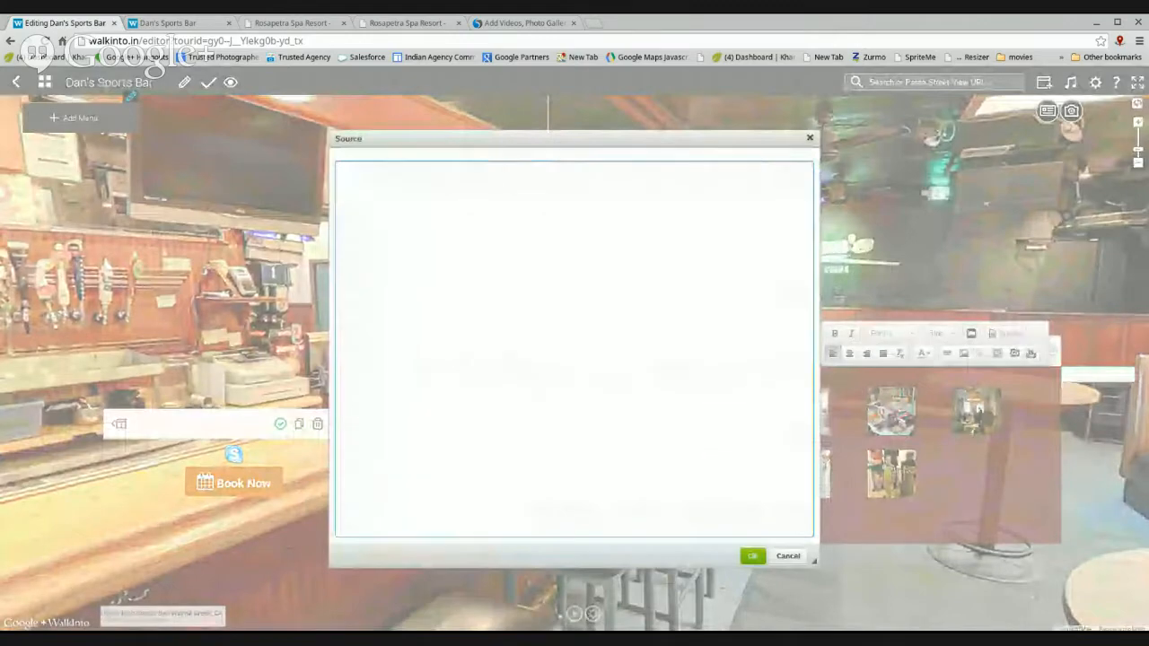
text(<iframe frameborder="0" height="245" id="forecast_embed" src="http://forecast.io/embed/#lat=51.507360&amp;lon=-0.127770&amp;name=London&amp;font=Georgia&amp;units=uk" type="text/html" width="100%"></iframe>)
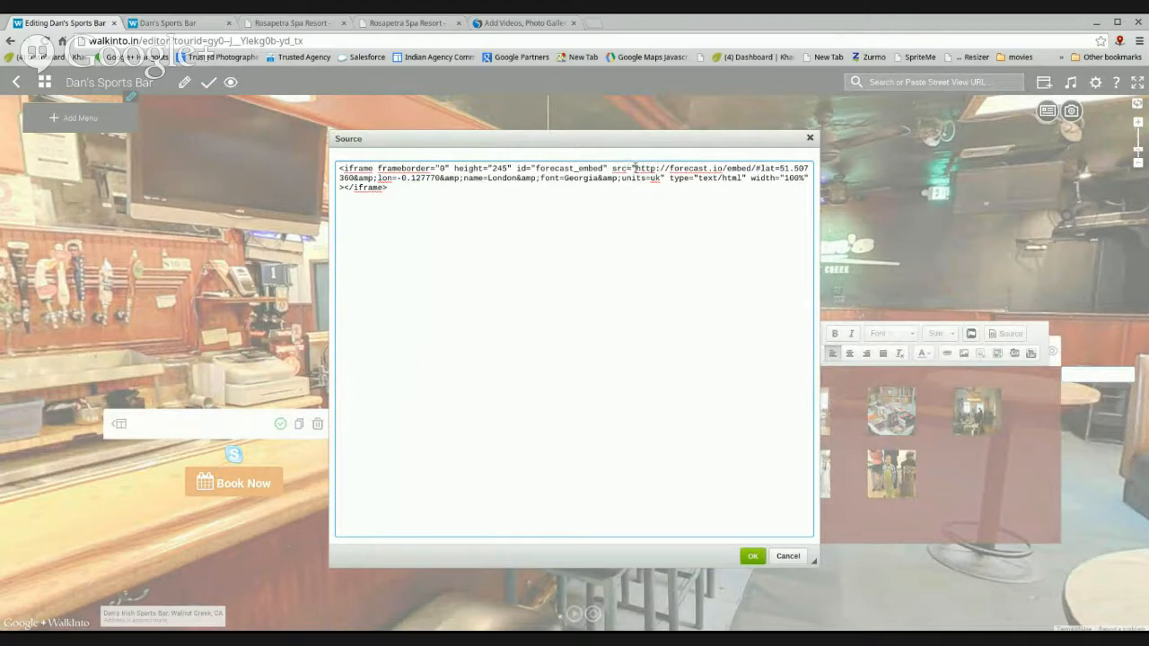
click(753, 555)
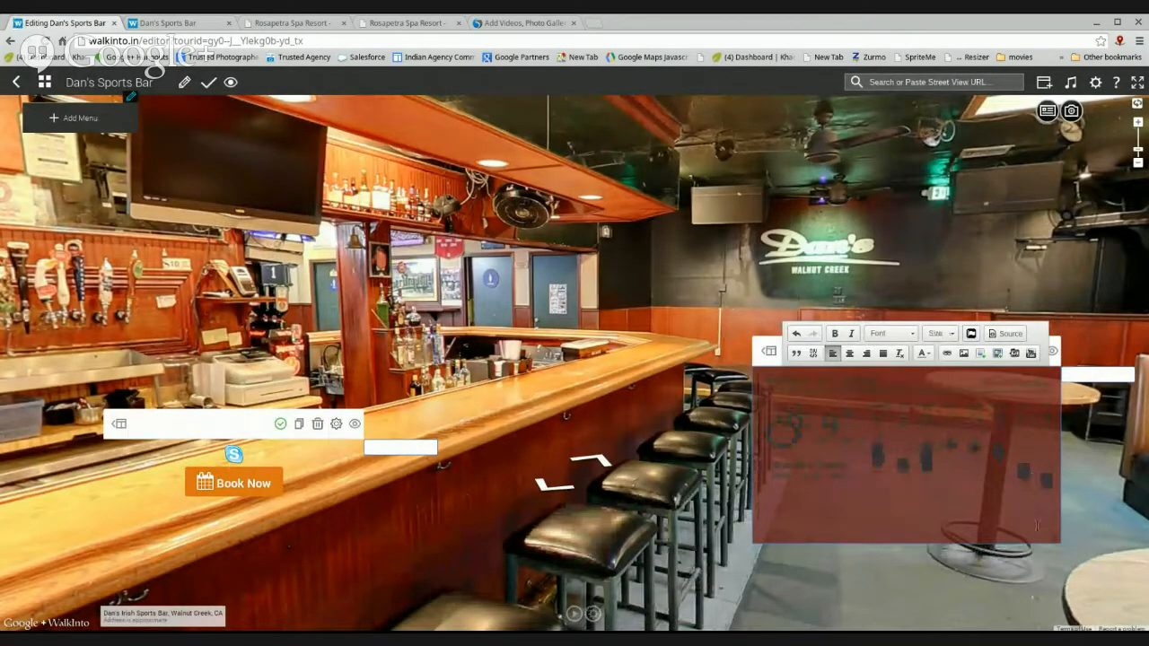
- Move the weather card over the doors behind the bar, set its background to opaque rgba(247,225,225,1), and save the card
click(1079, 375)
drag(923, 350, 641, 205)
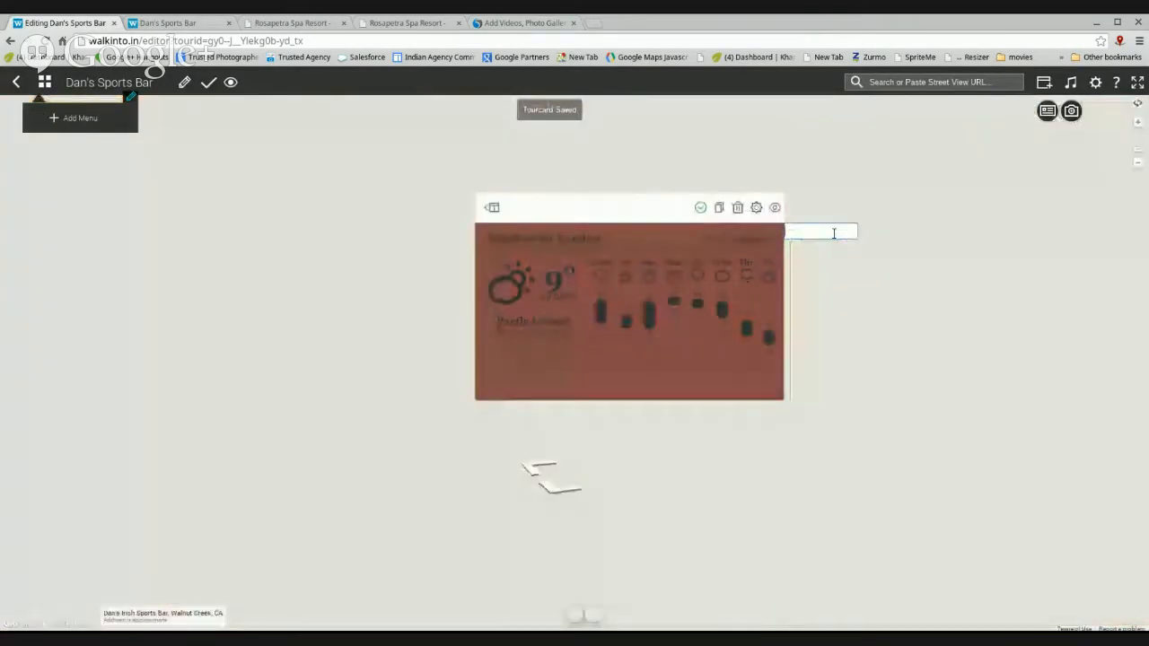
click(833, 234)
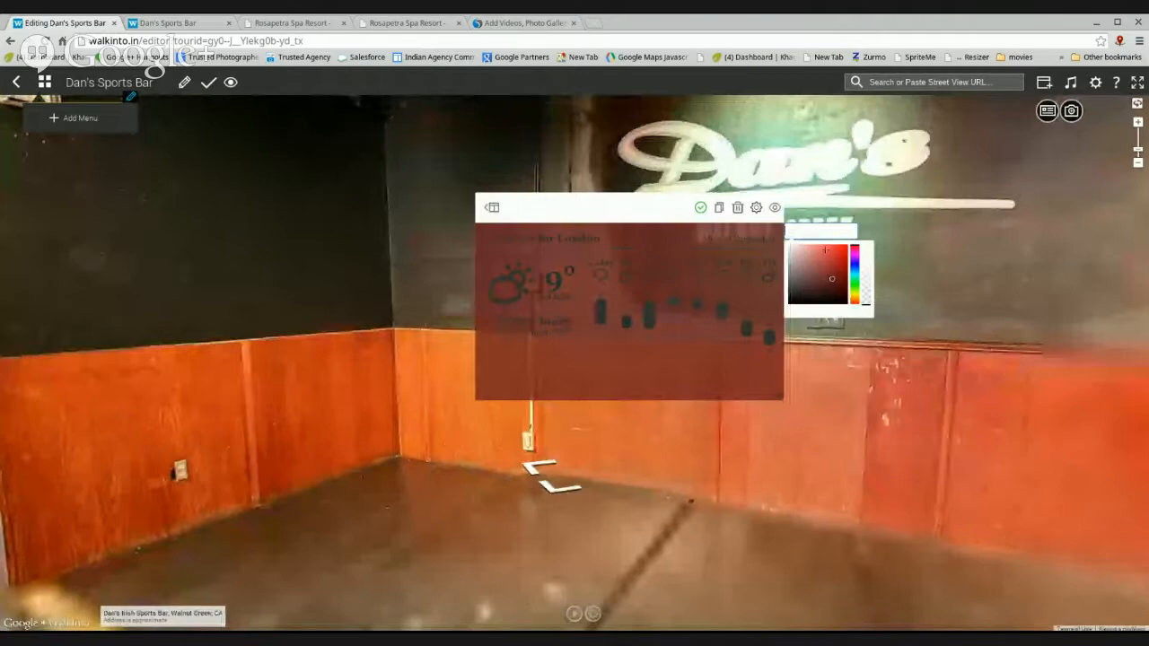
drag(866, 299, 866, 244)
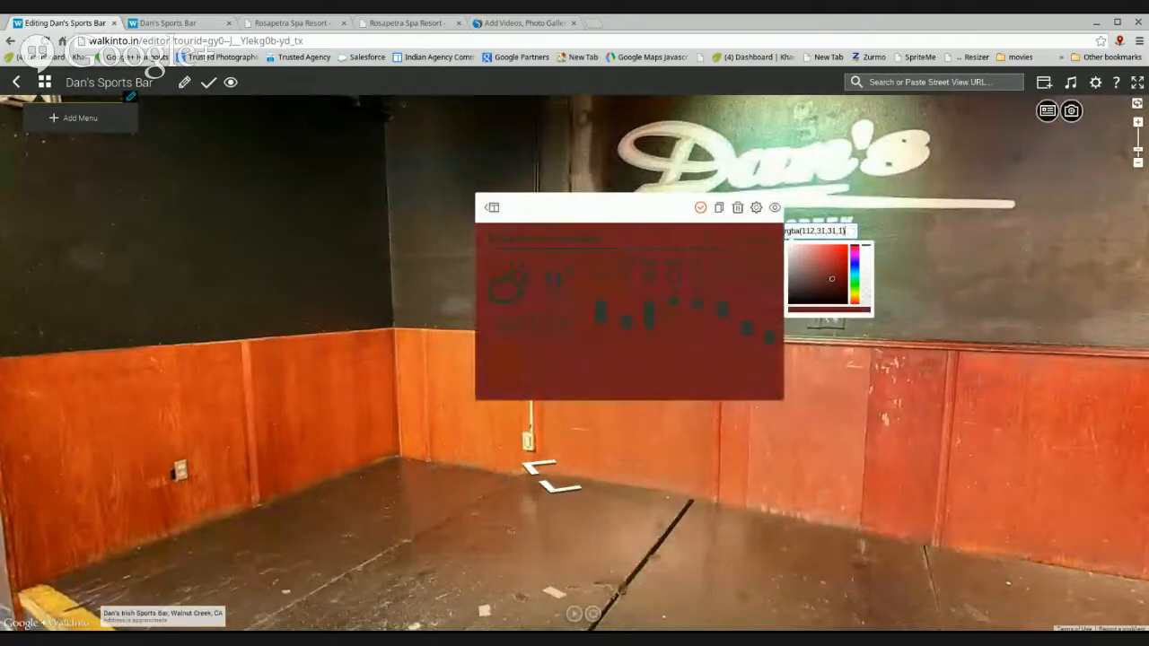
drag(832, 279, 793, 245)
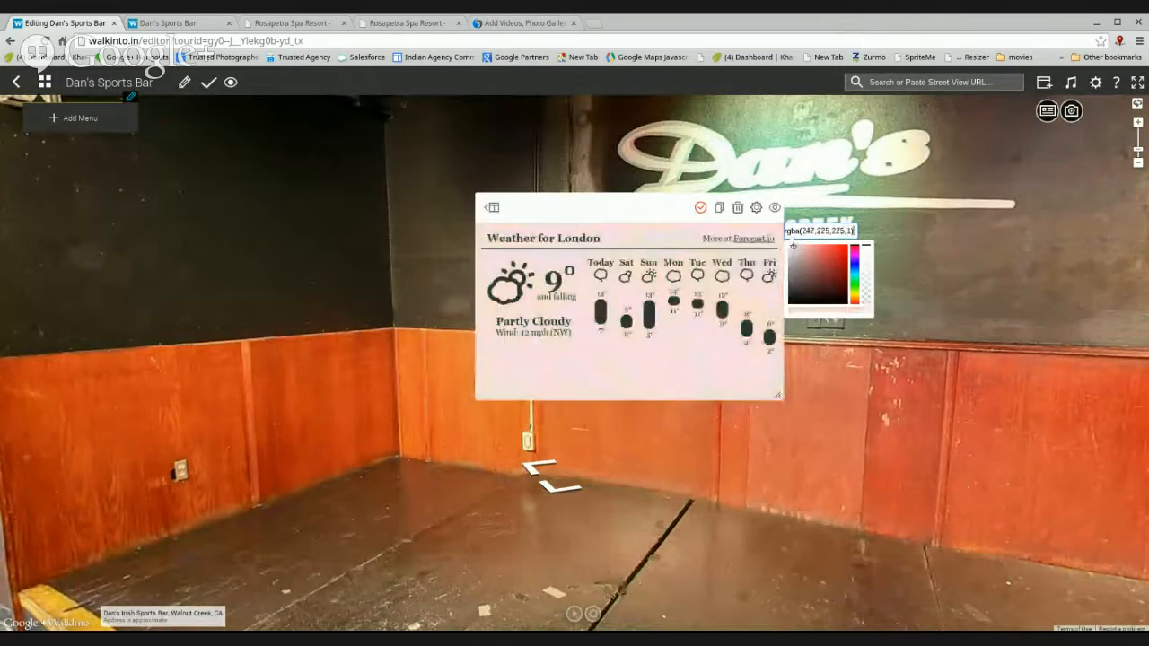
click(704, 208)
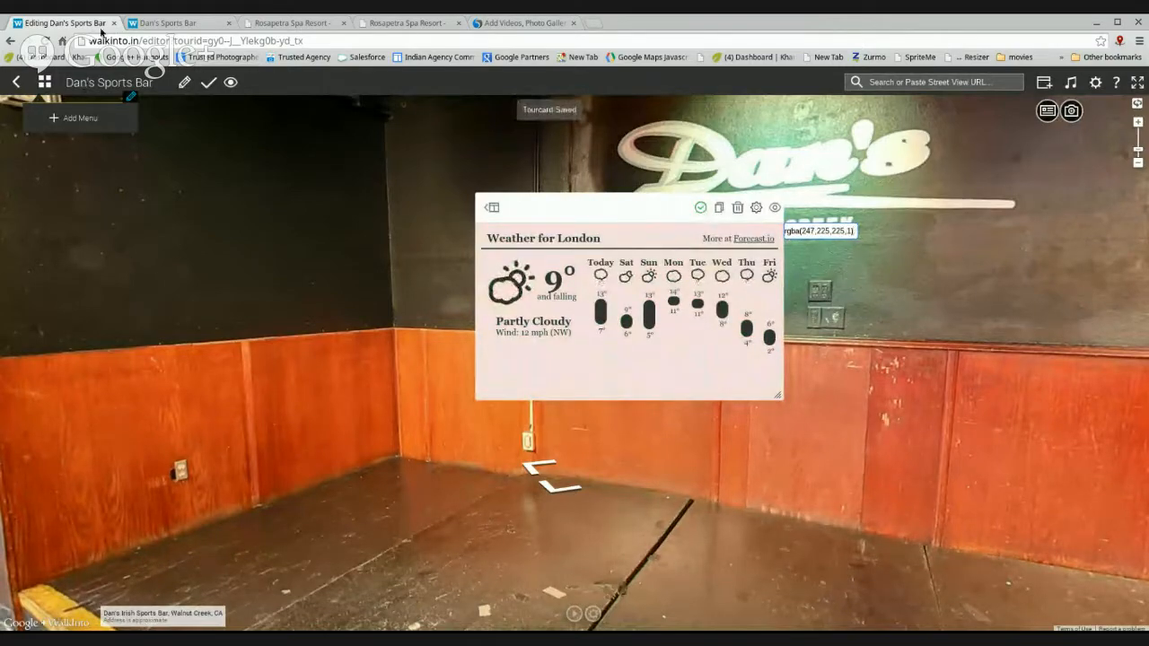
- Reload the published tour, open the moved hotspot to check the London weather card, and return to the editor
click(166, 24)
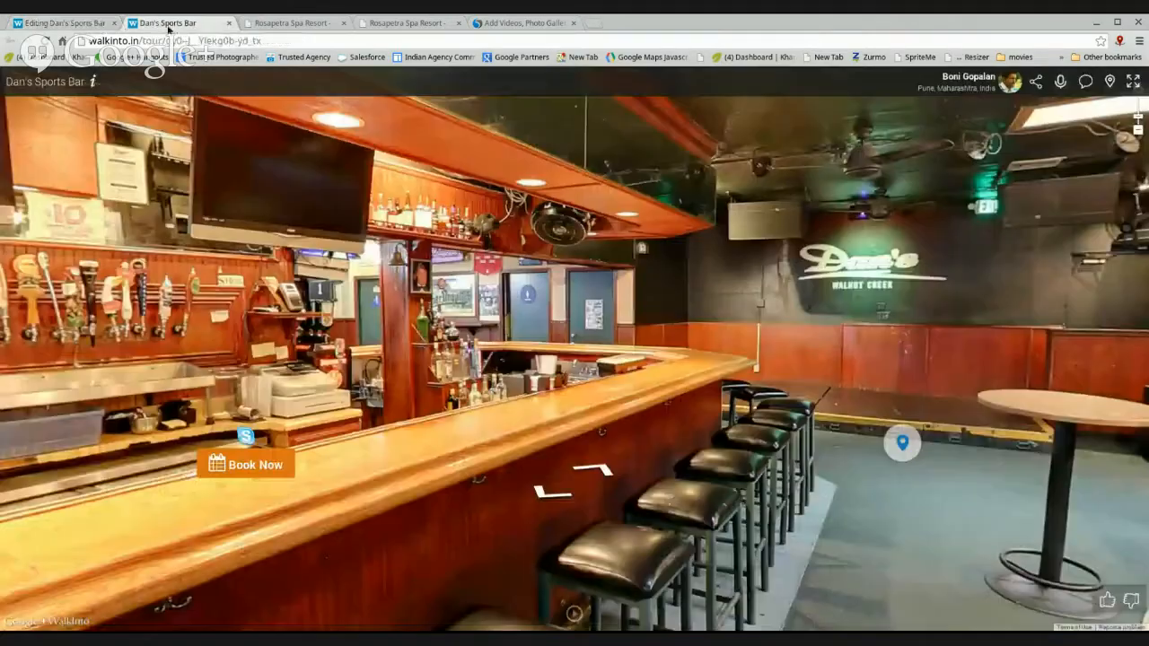
click(45, 41)
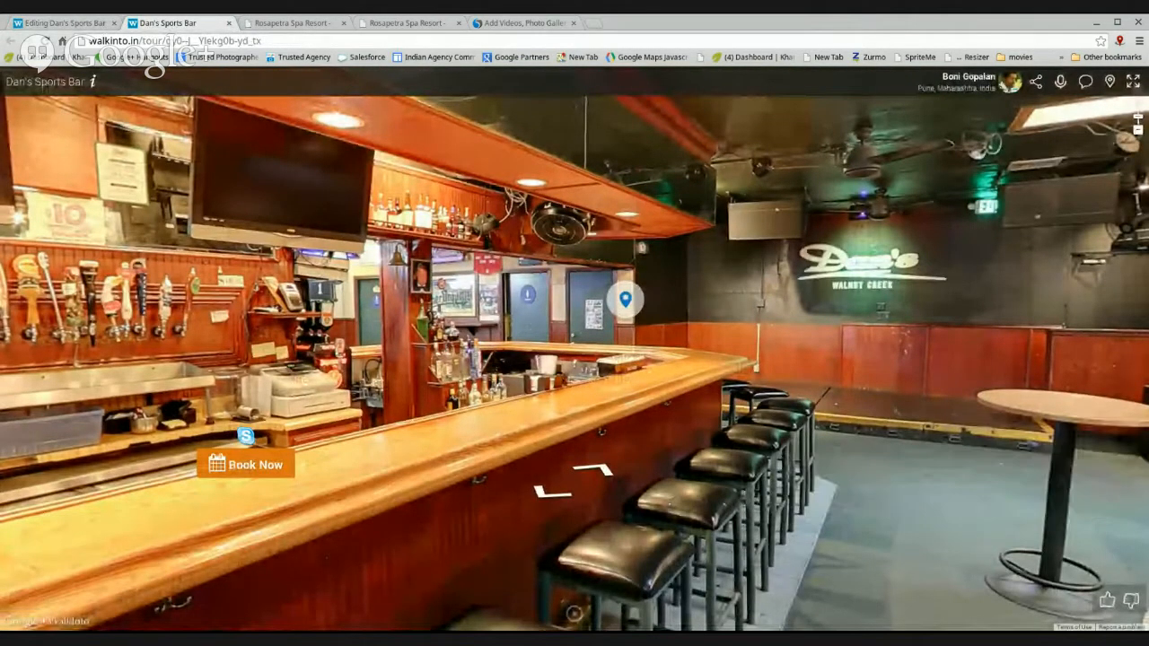
click(626, 299)
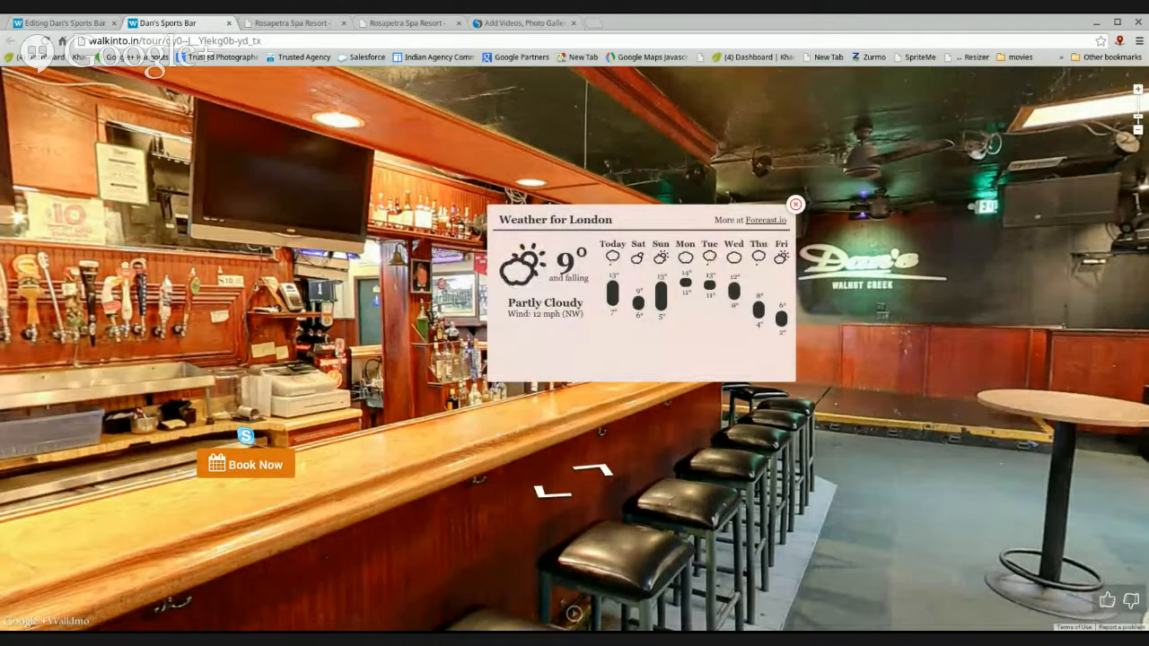
click(69, 24)
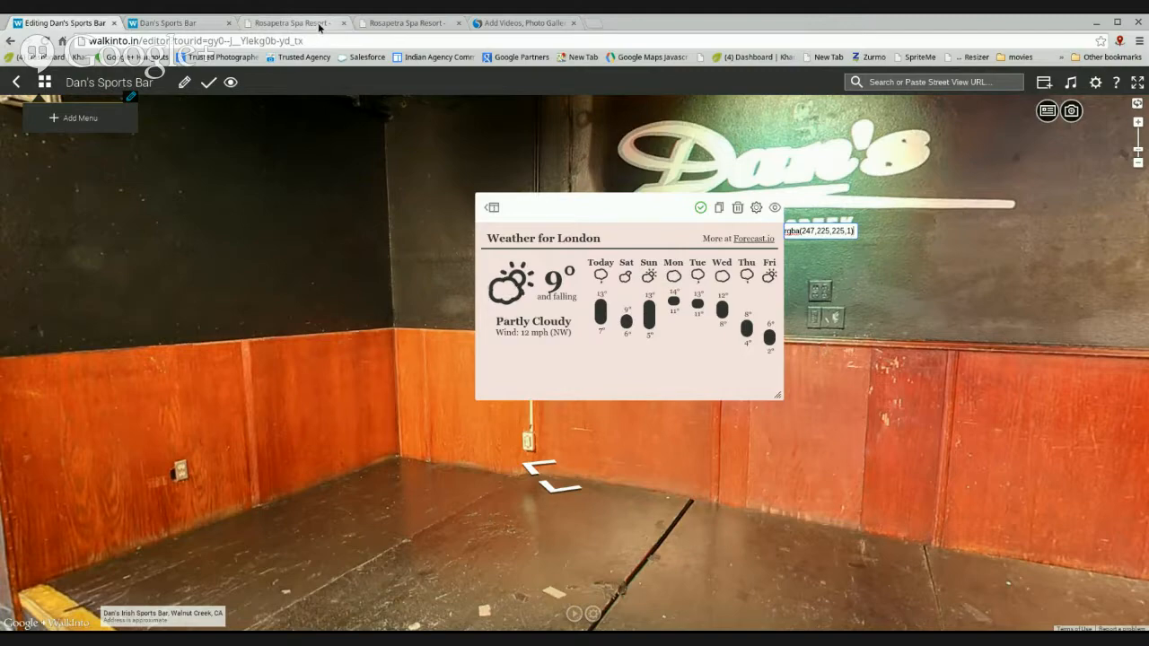
key(F11)
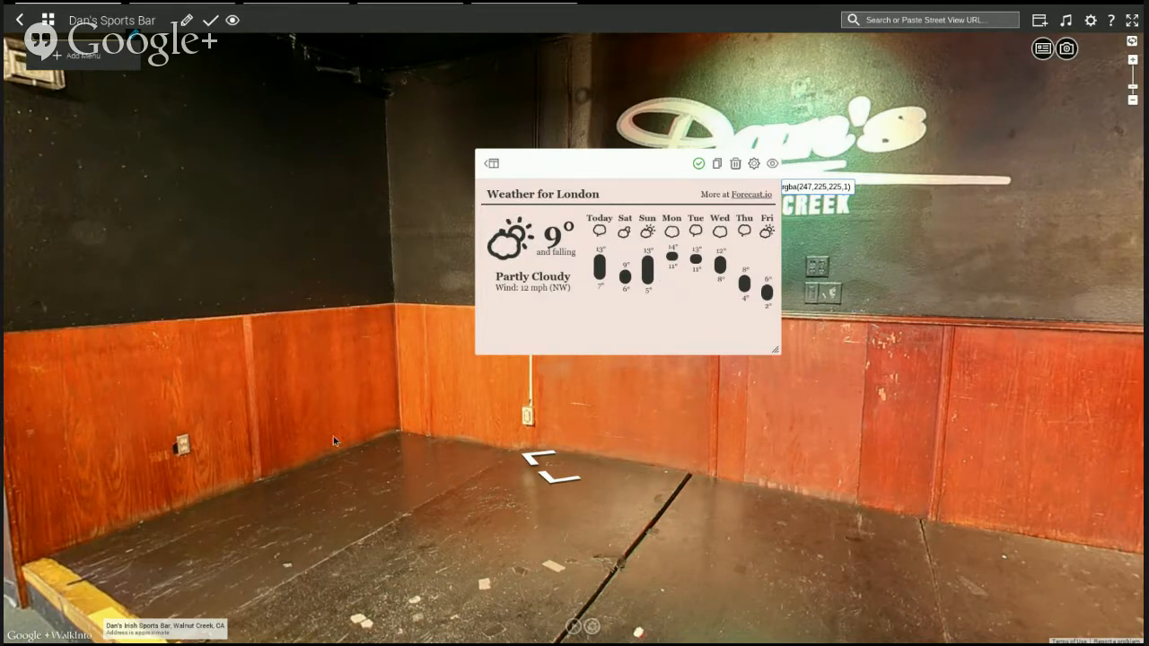
key(Escape)
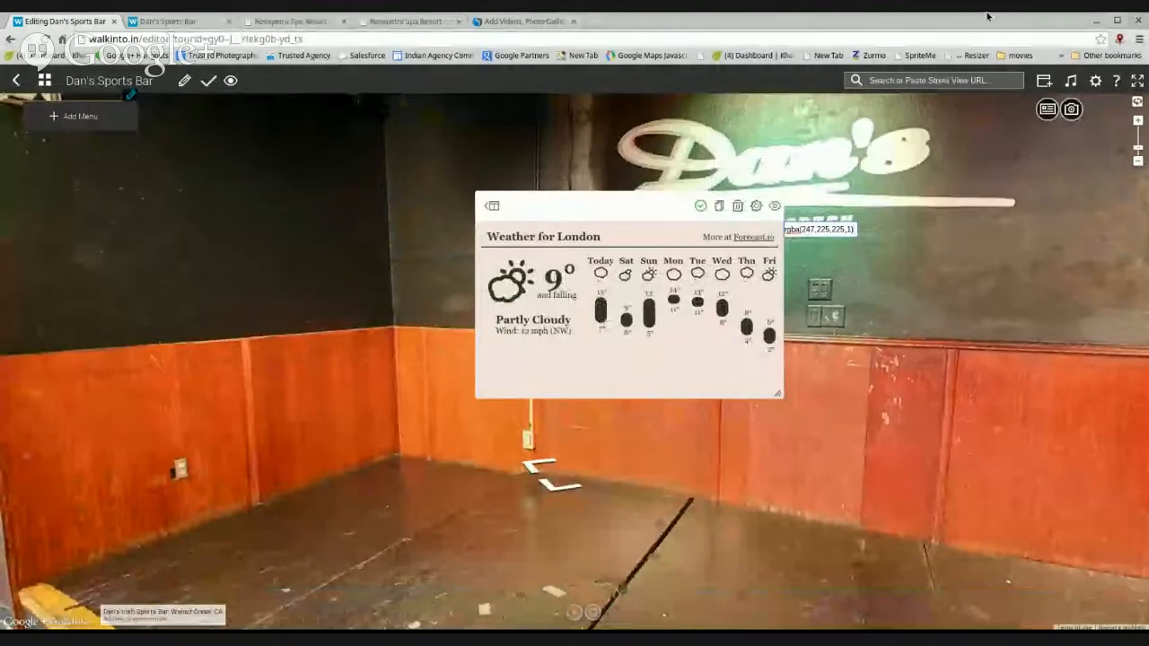
- Switch to Cincopa, browse its audio player skins and start a gallery with the Autostart Music Player - Tiny (300x20) skin
click(527, 19)
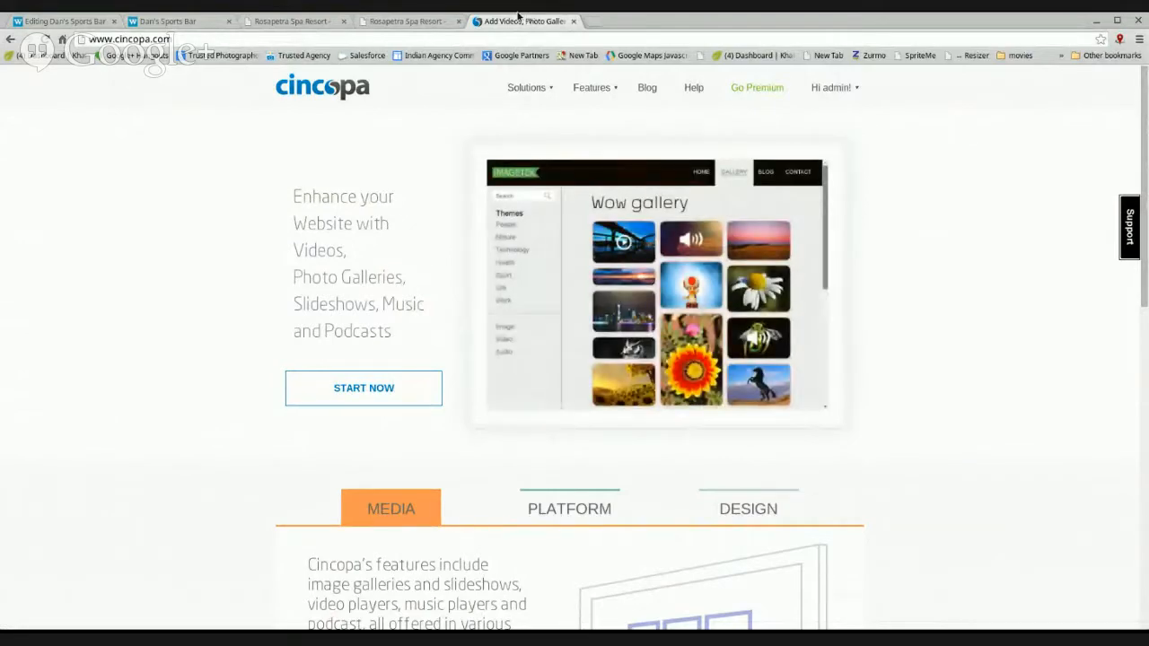
mouse_move(619, 90)
mouse_move(577, 223)
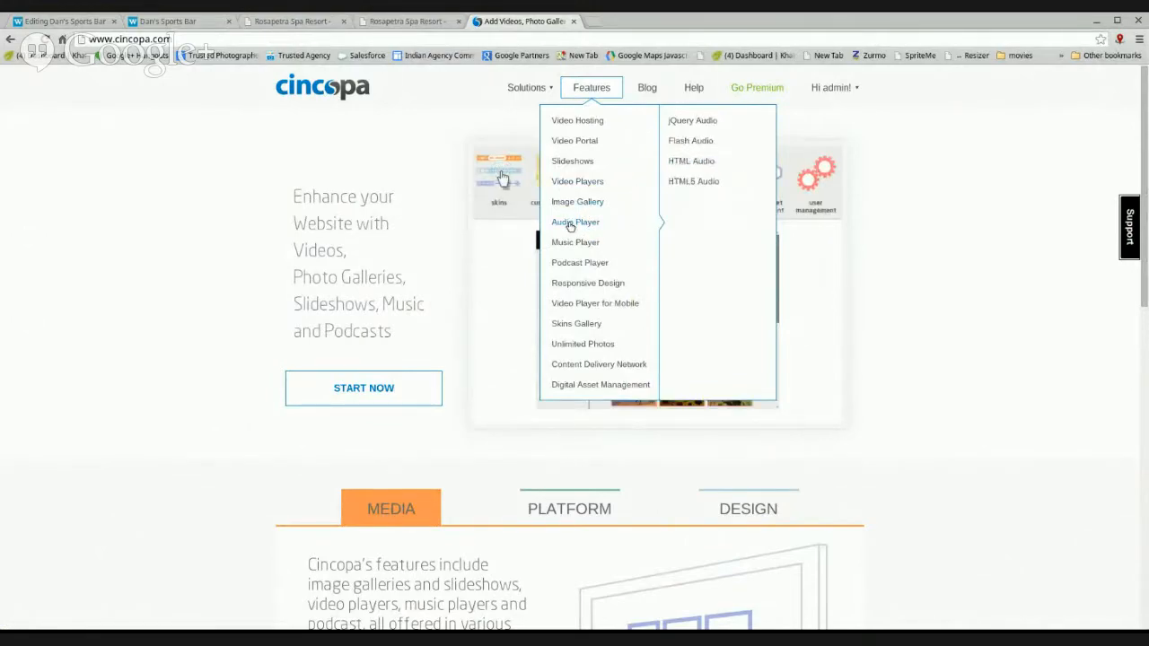
click(571, 226)
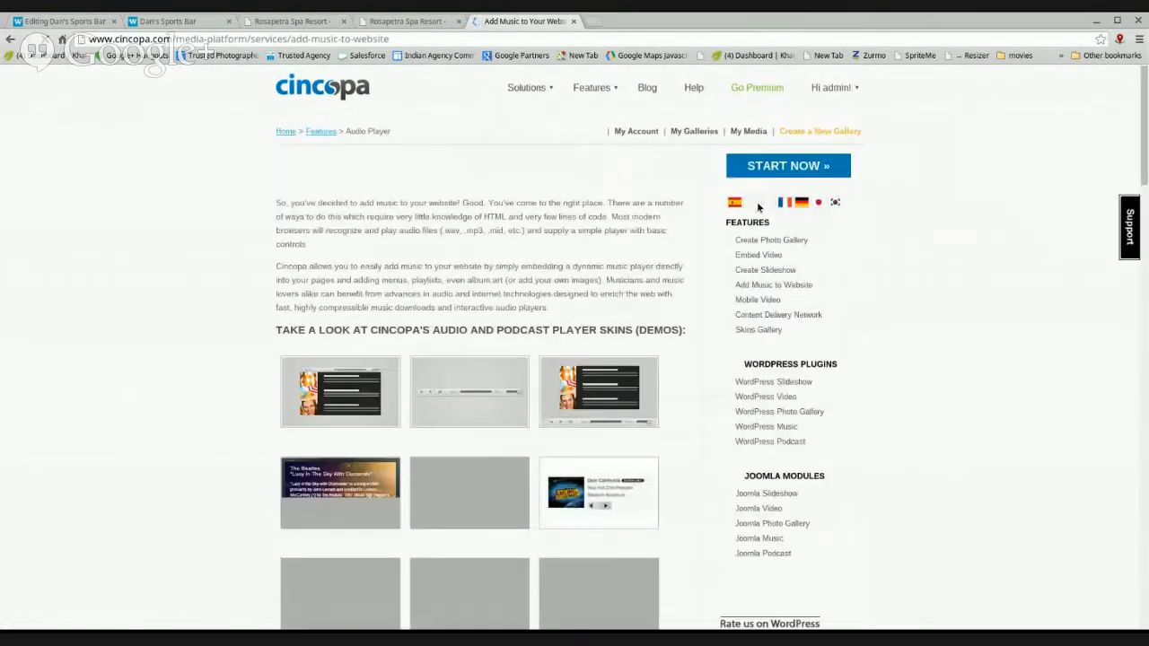
scroll(461, 422, down, 7)
scroll(461, 421, up, 5)
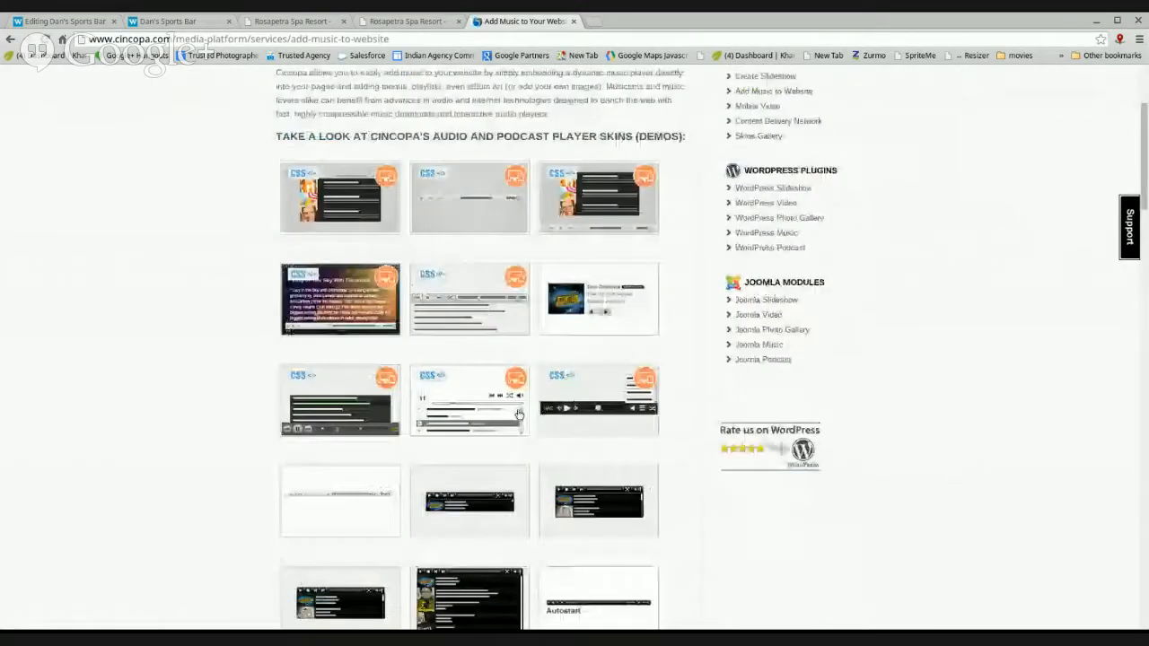
scroll(558, 491, down, 3)
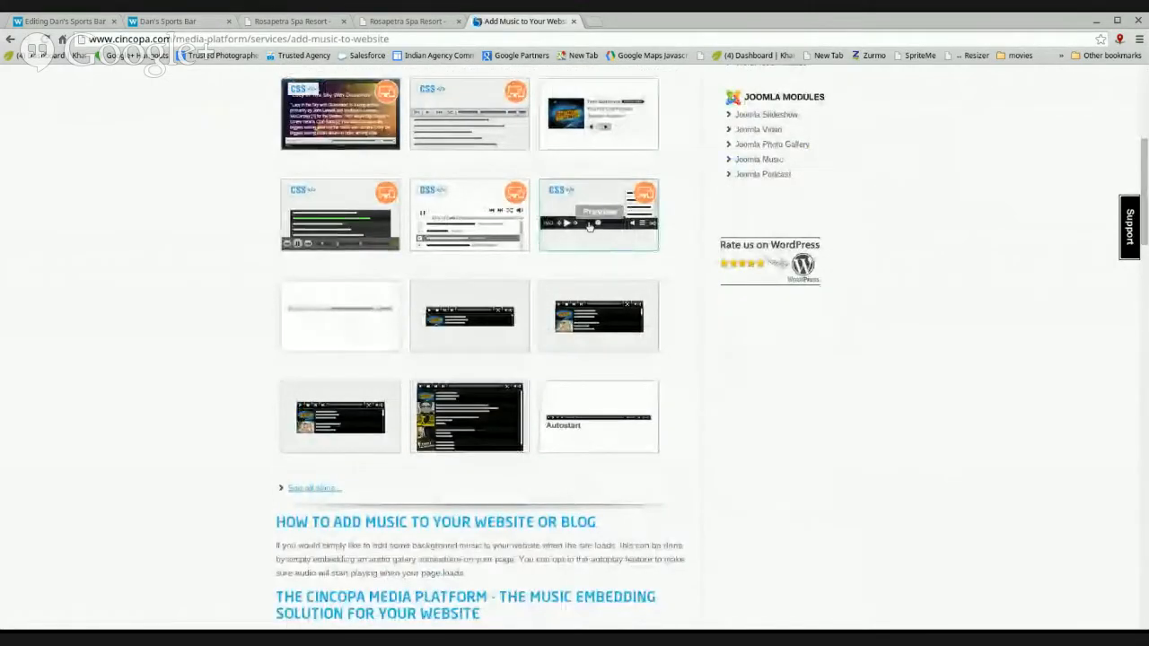
mouse_move(600, 395)
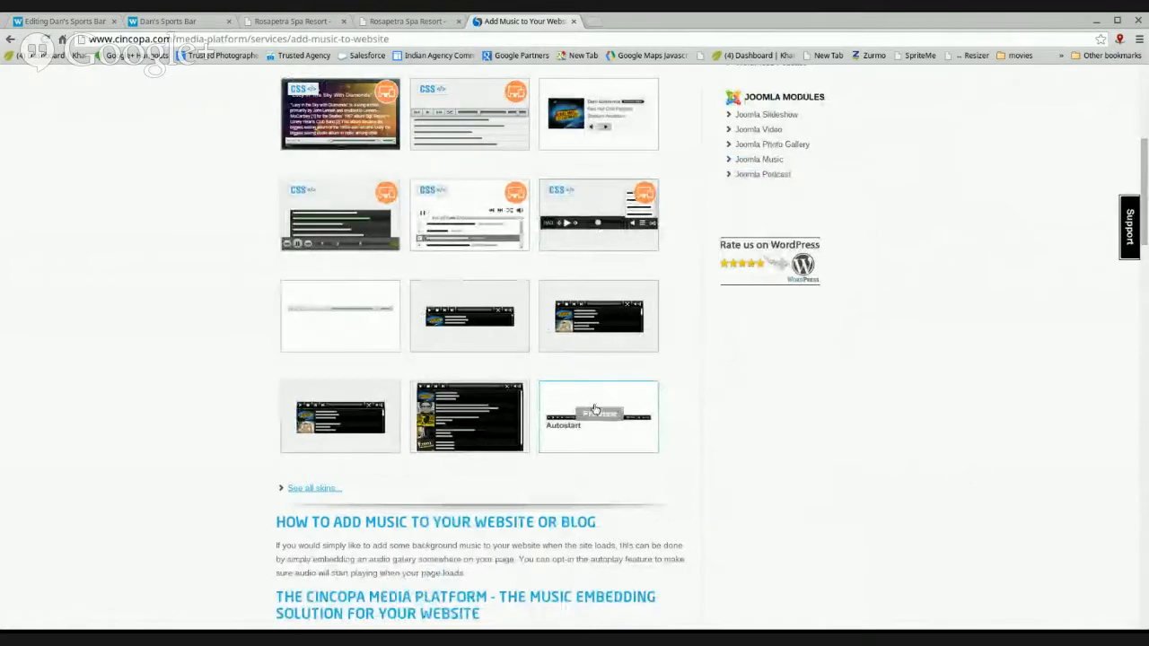
click(609, 395)
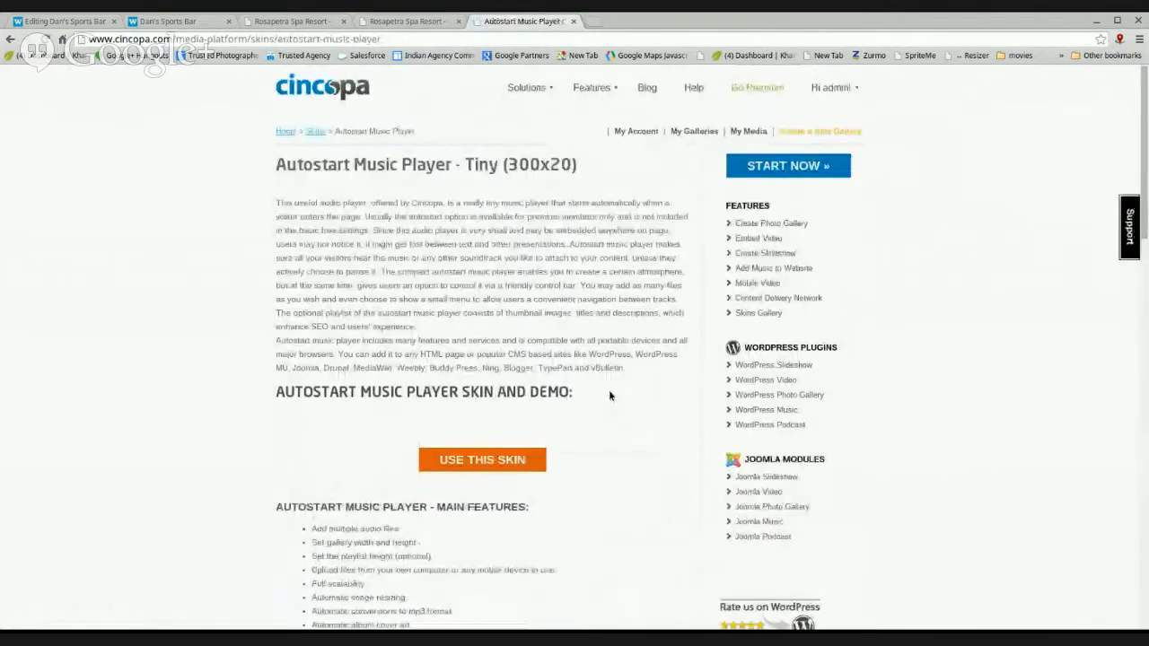
click(505, 461)
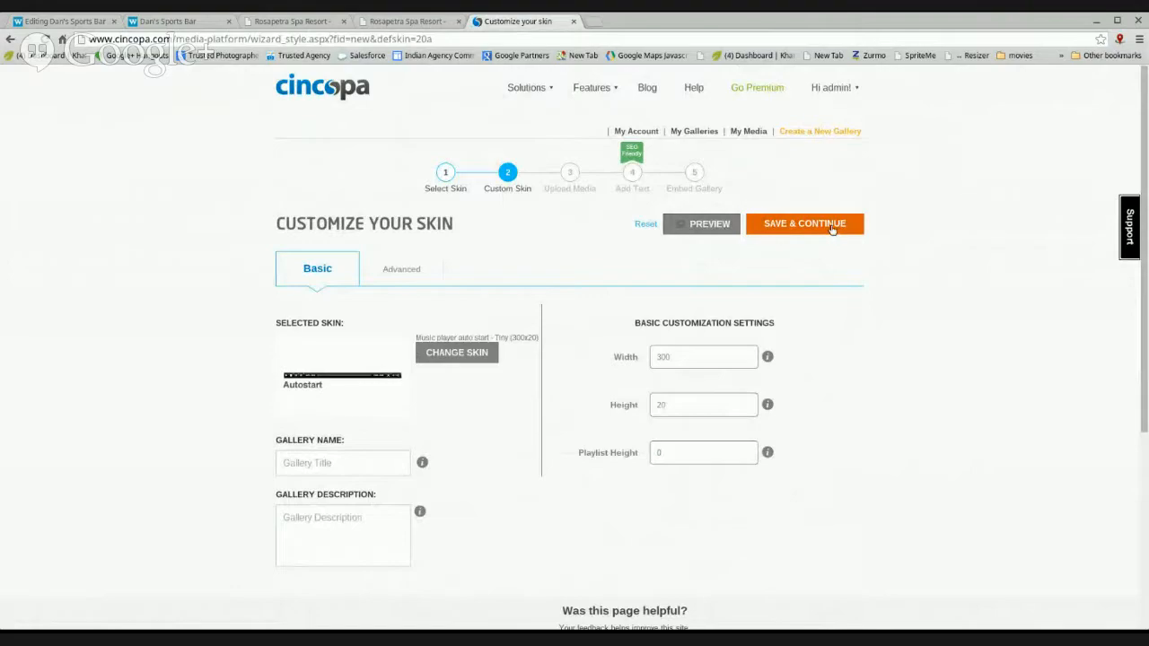
- Keep the default skin settings, add "10a Upbeat Jazz Intro (Versions 1-4).mp3" from the existing media without a caption, and continue to the embed code
click(832, 225)
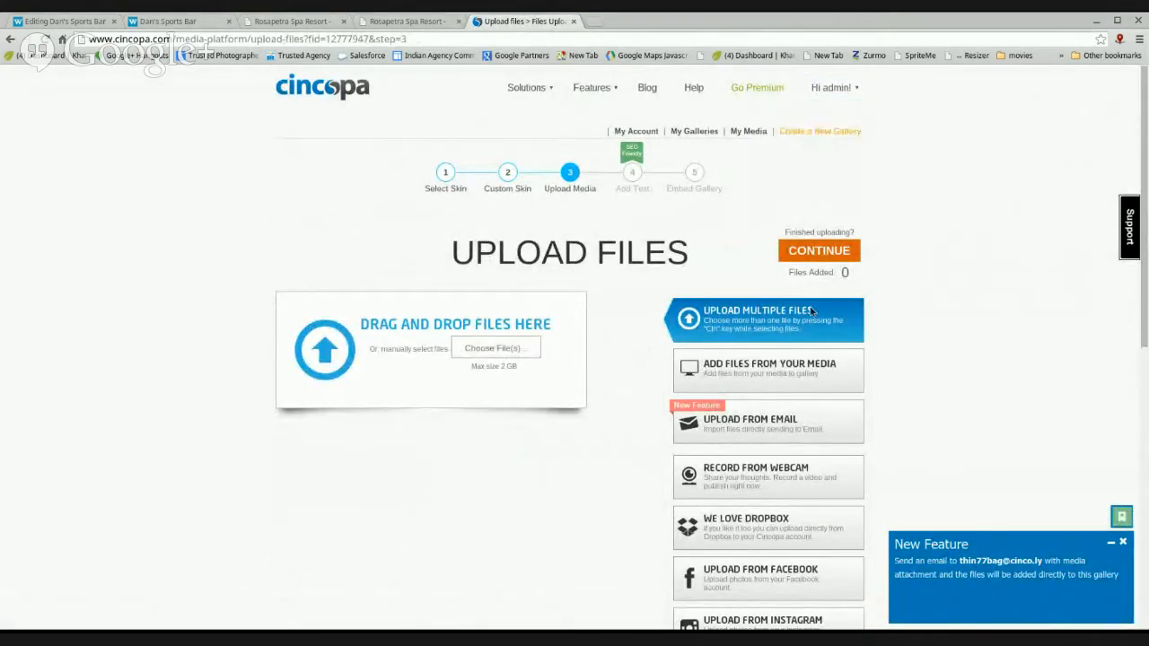
click(816, 383)
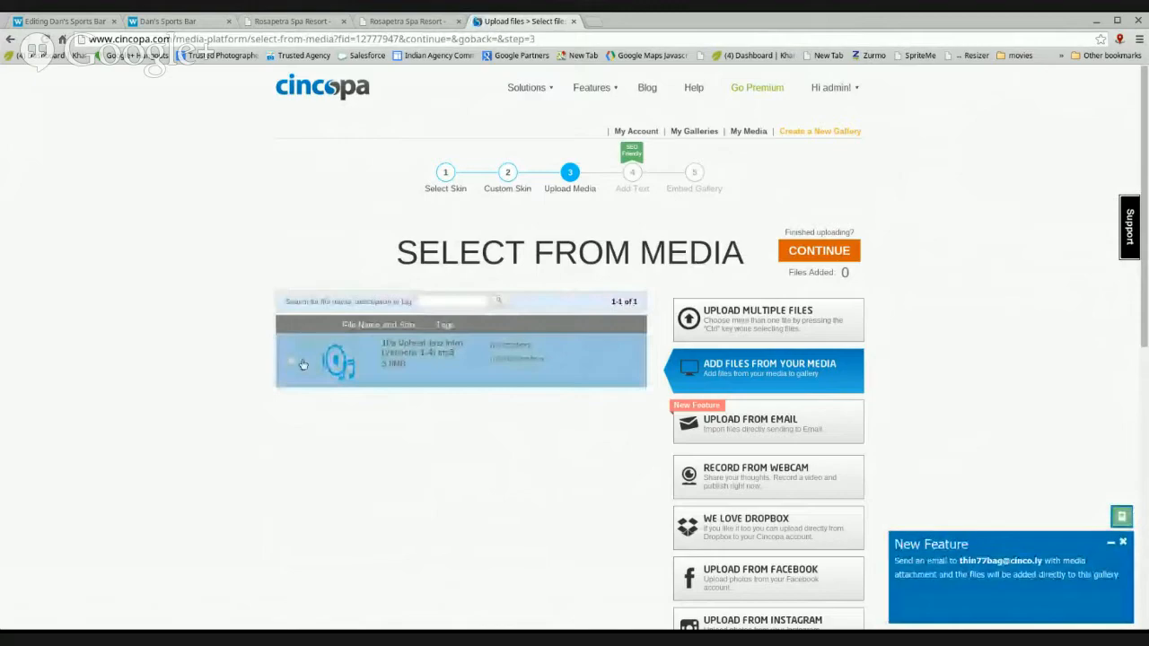
click(303, 364)
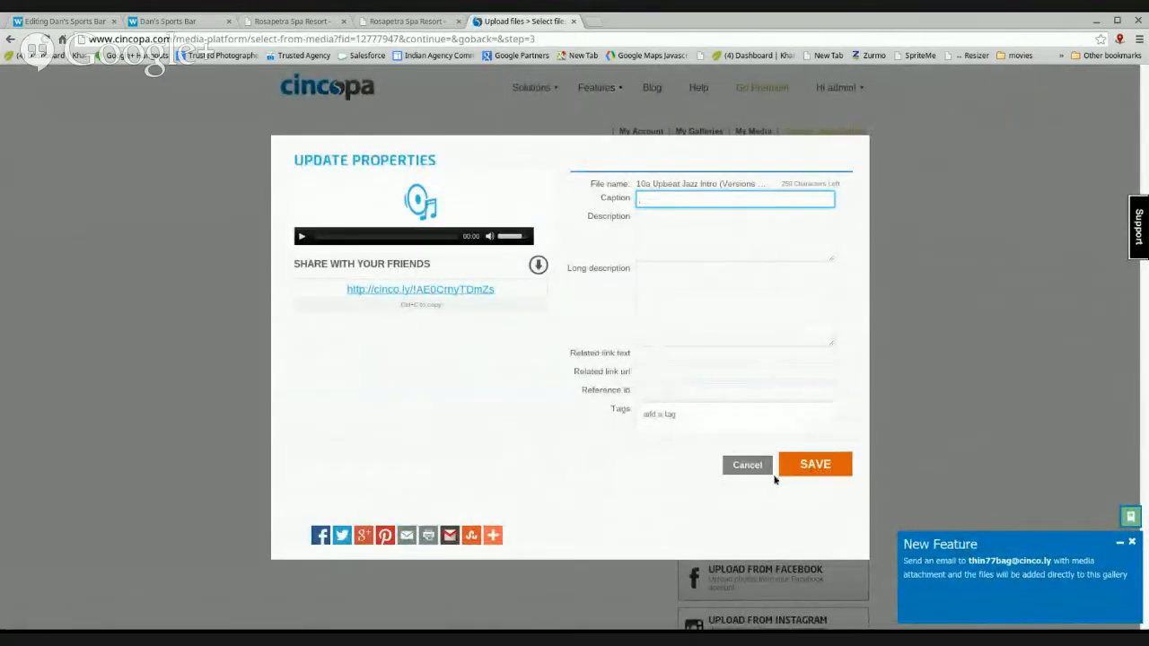
click(732, 464)
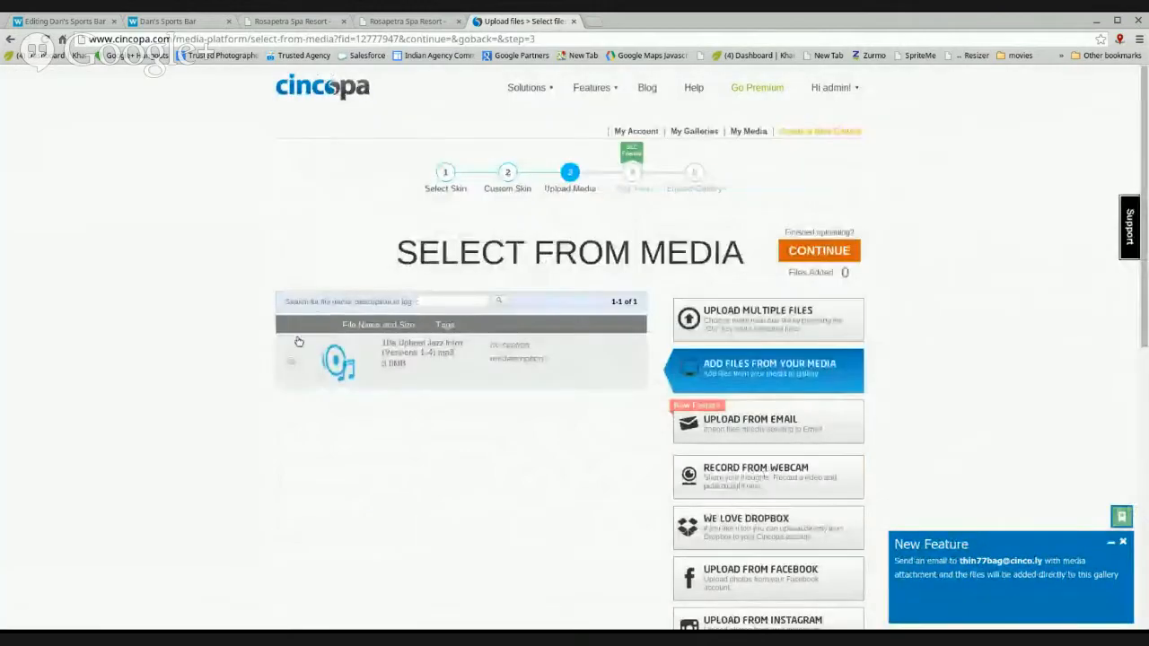
click(290, 359)
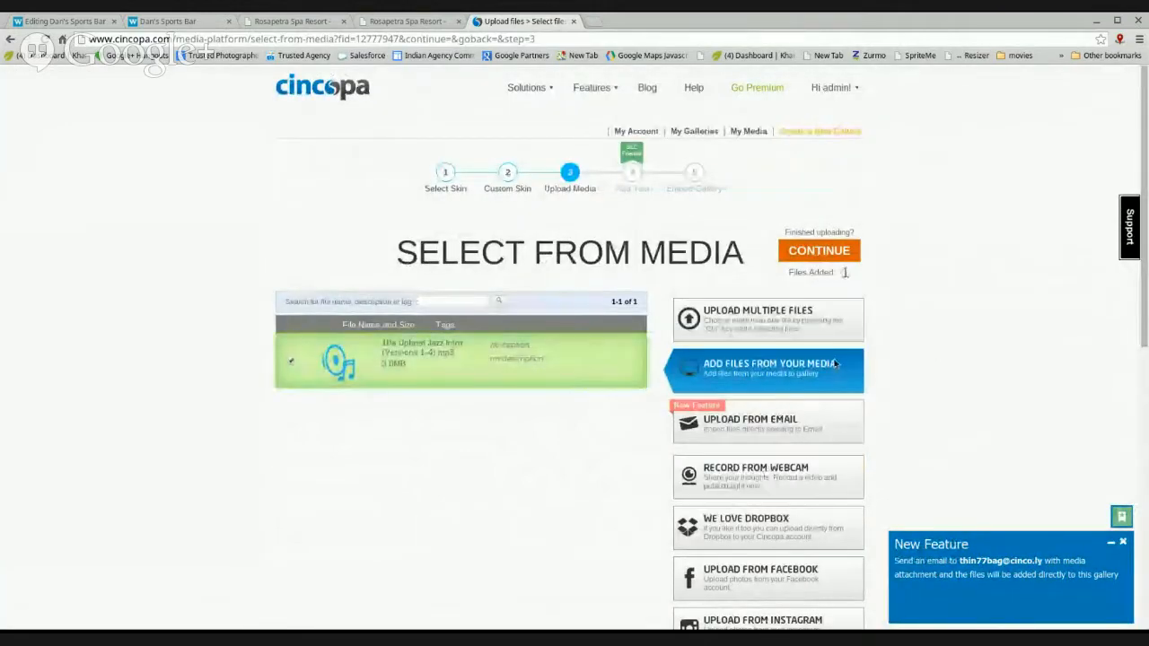
click(836, 254)
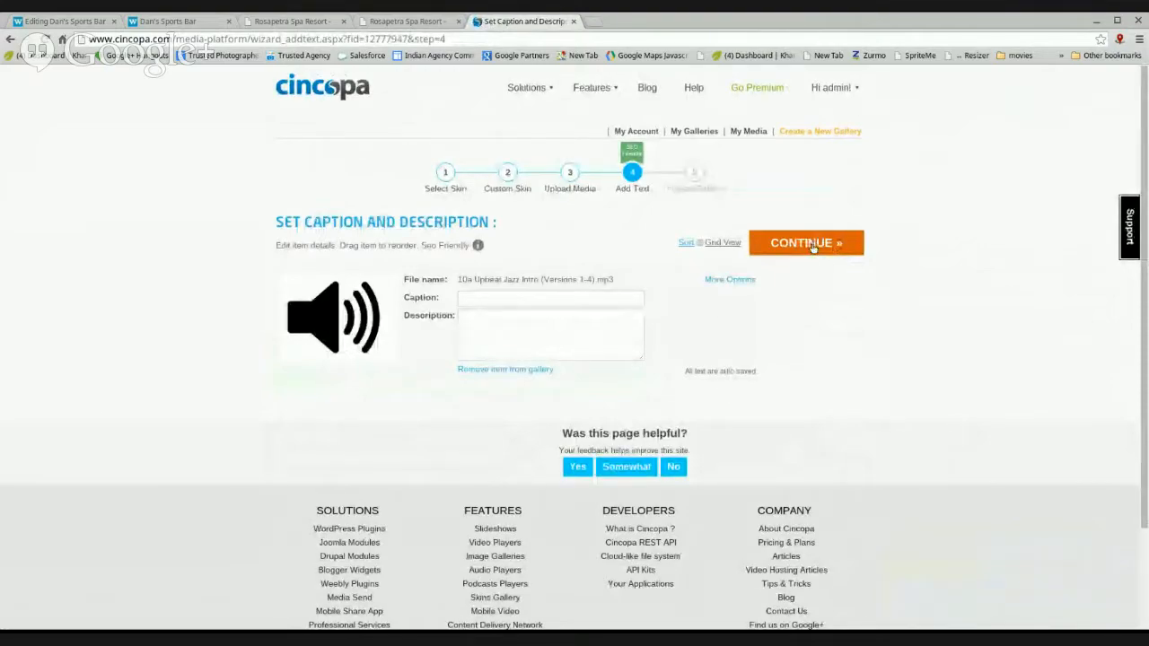
click(812, 245)
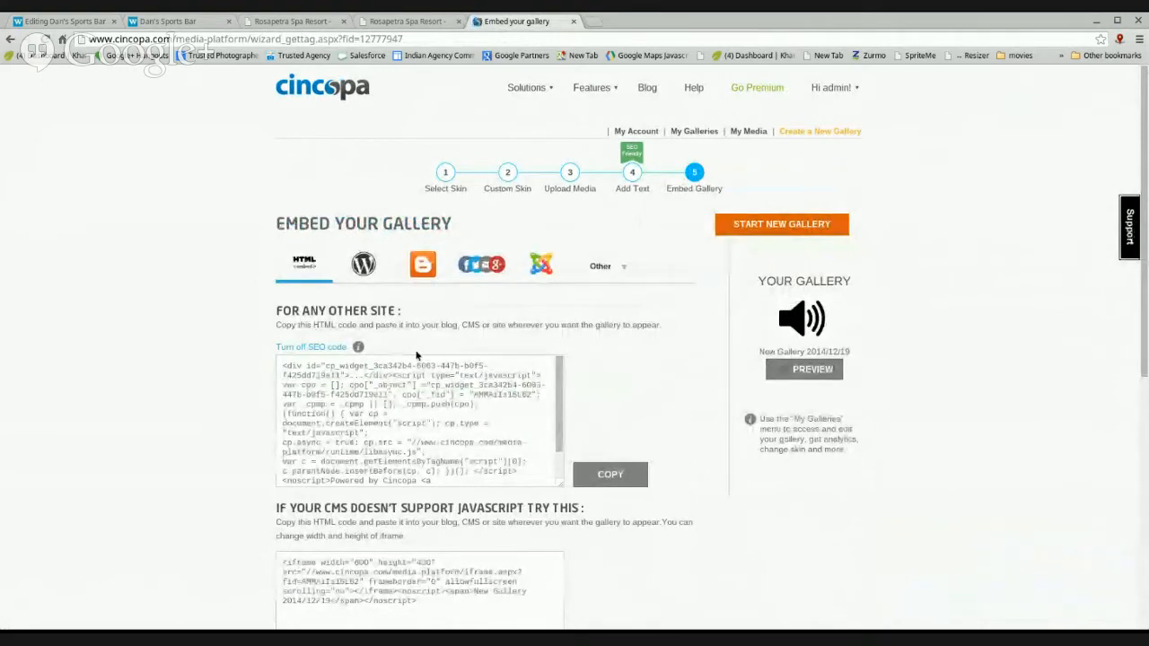
- Select the complete HTML embed code of the new music gallery, the version meant for any other site
drag(560, 386, 560, 441)
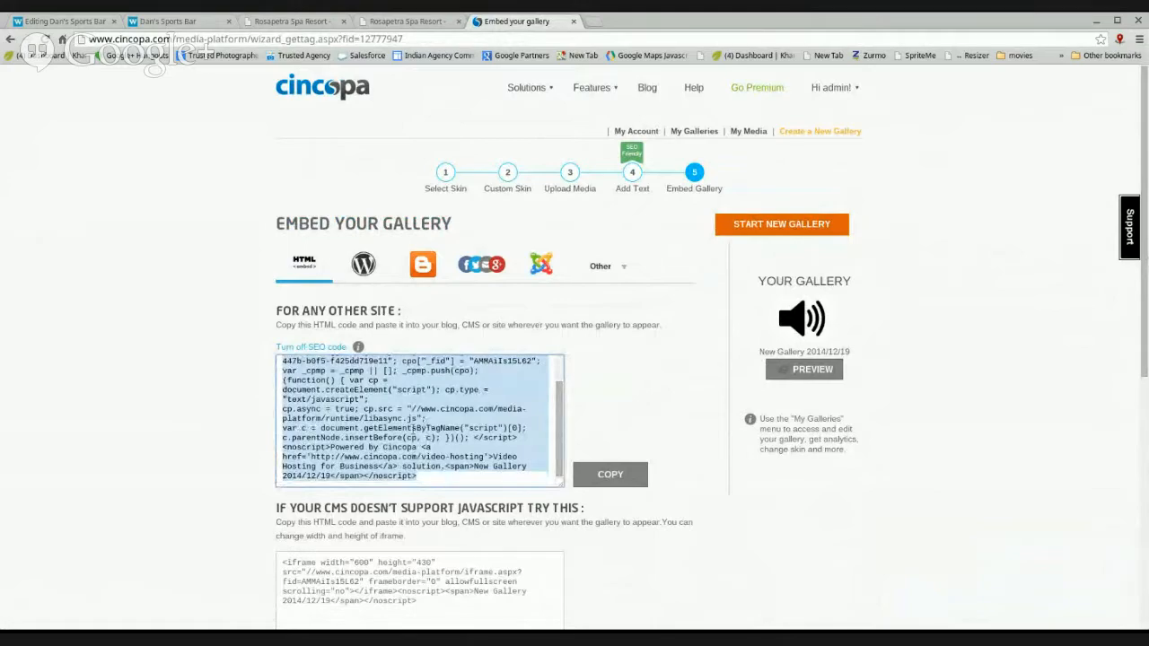
scroll(410, 434, down, 1)
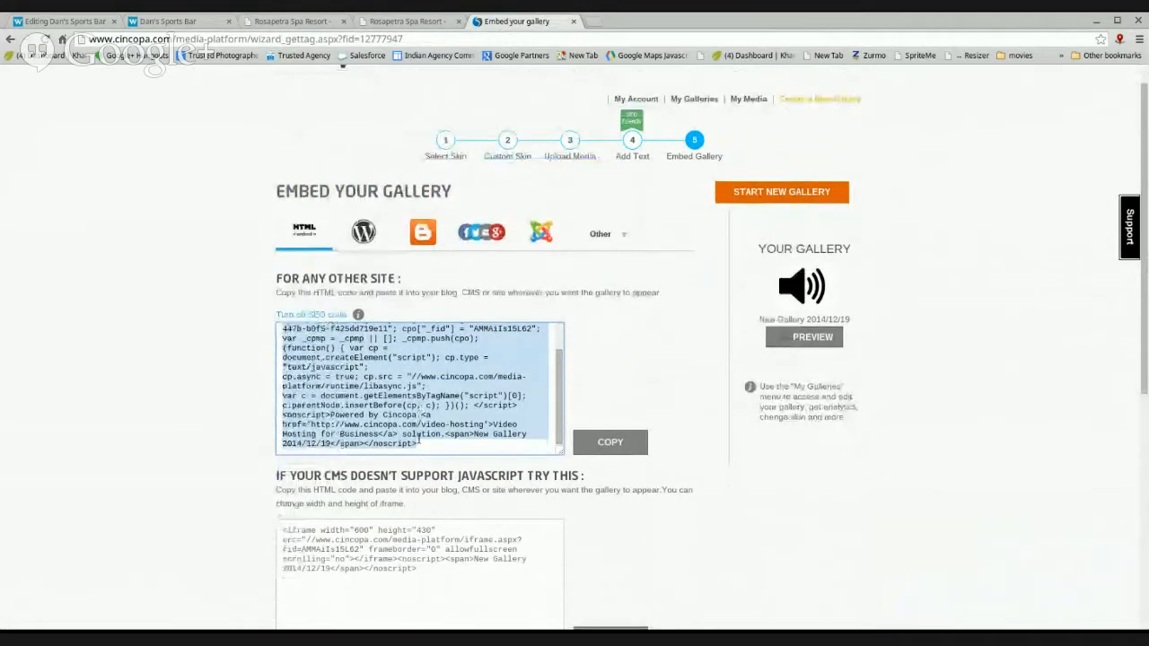
scroll(418, 405, up, 4)
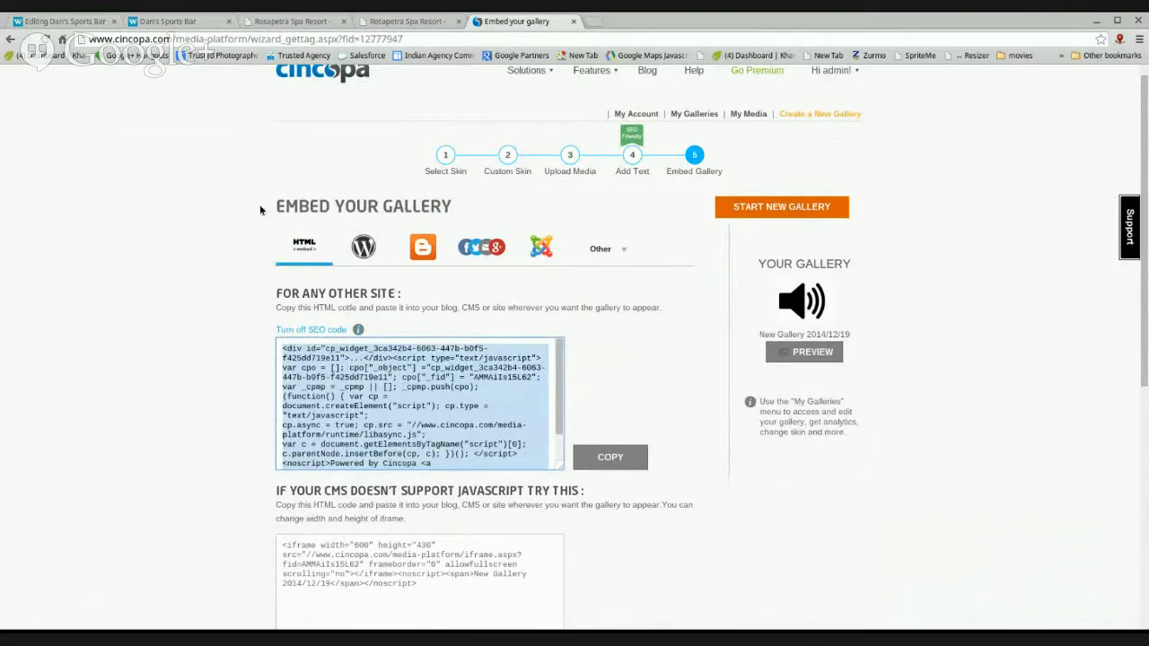
- Switch back to the tour editor, add a new card to the bar view and place it over the bar stools
click(167, 21)
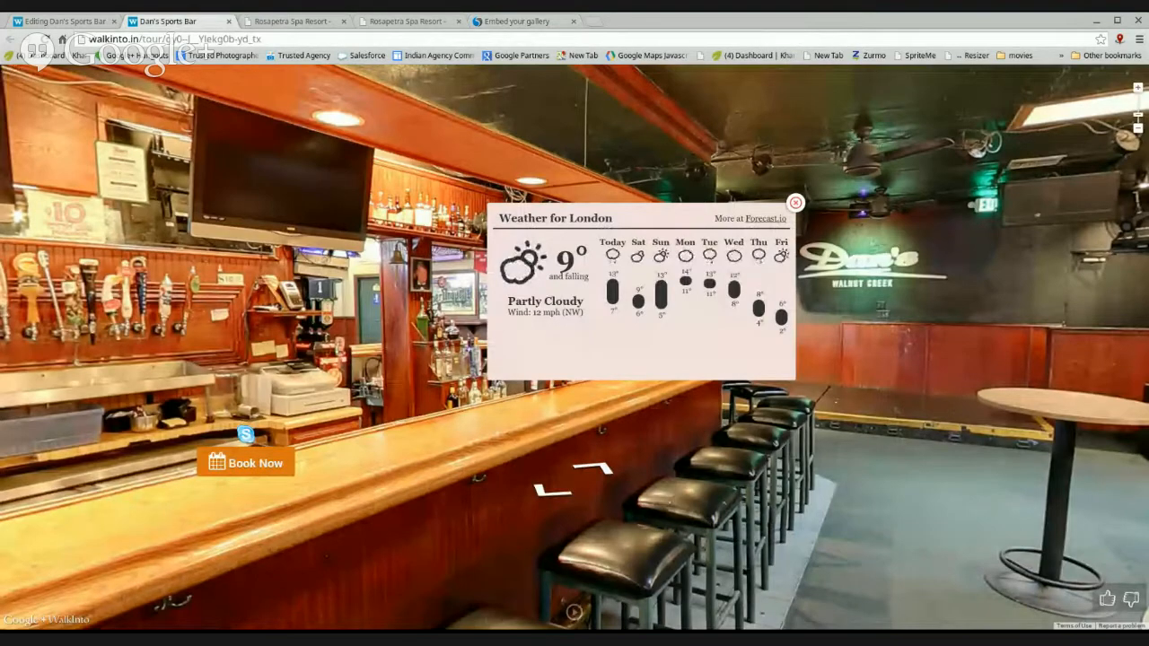
click(12, 25)
drag(661, 194, 4, 149)
drag(127, 133, 308, 272)
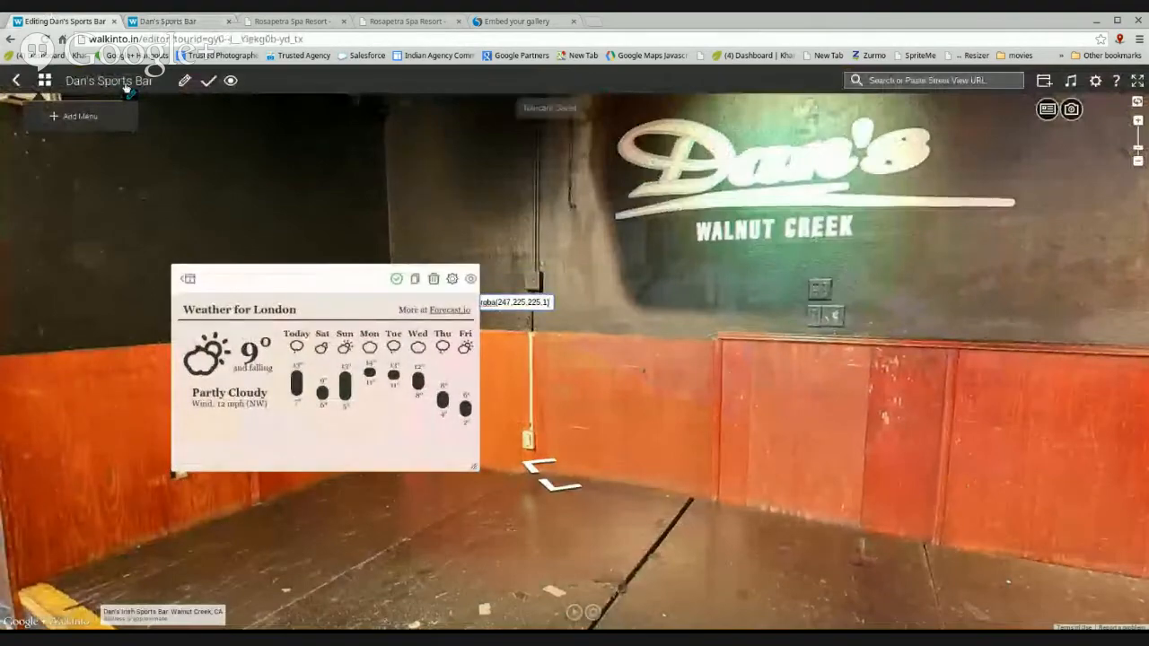
click(365, 111)
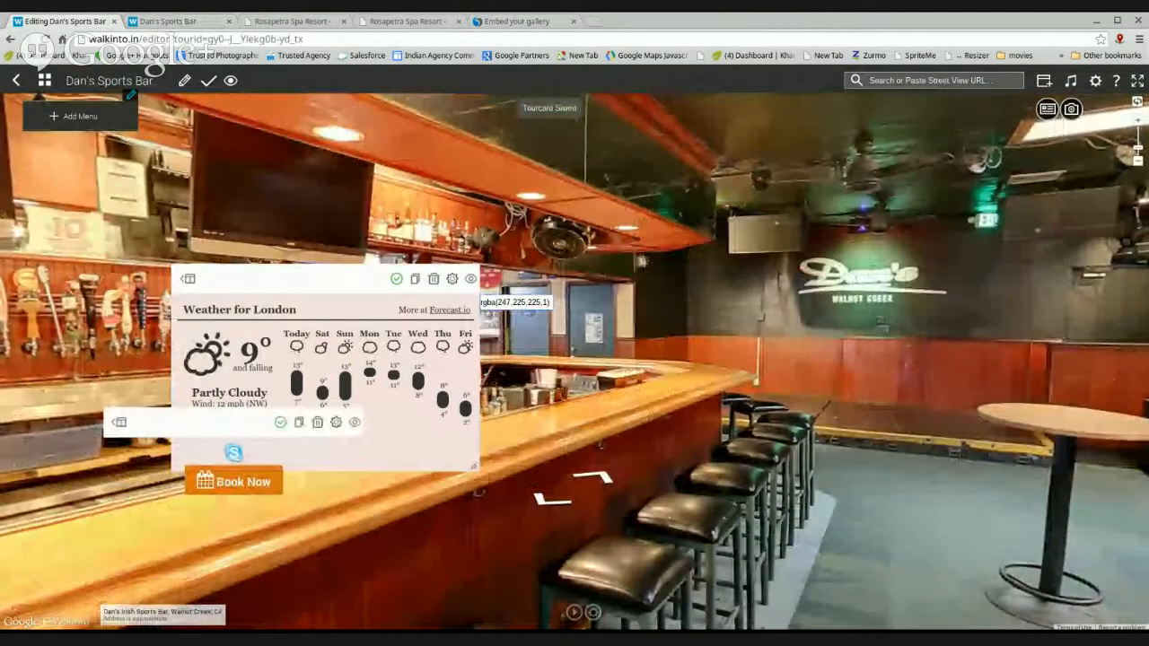
drag(235, 541, 359, 534)
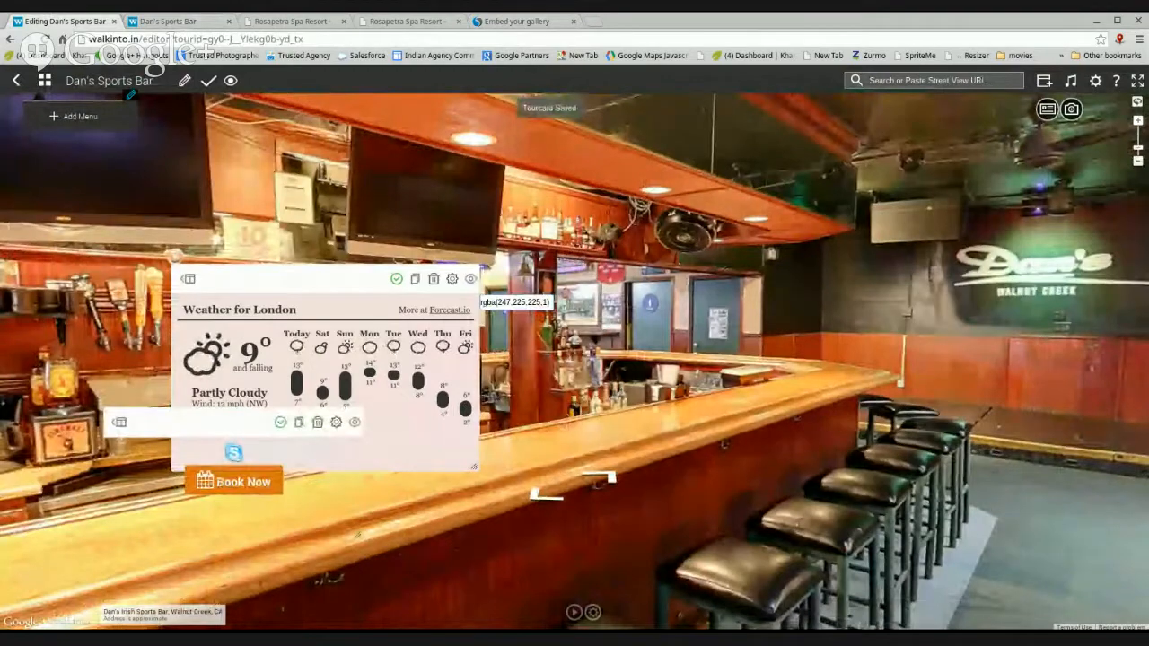
click(1046, 83)
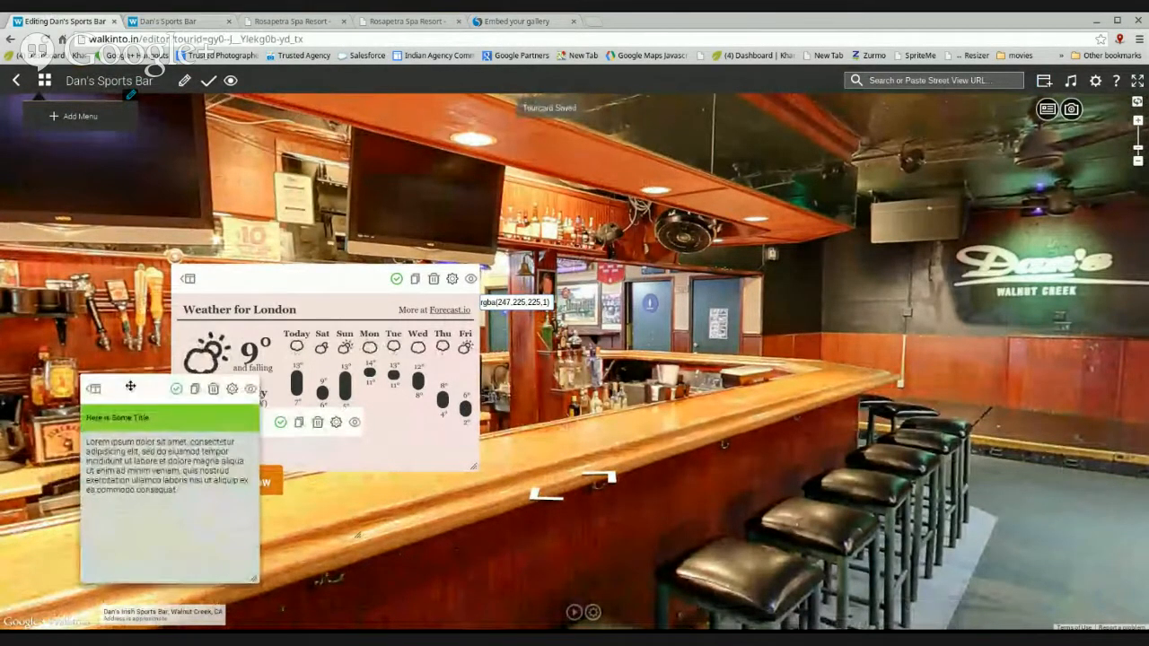
drag(130, 386, 911, 357)
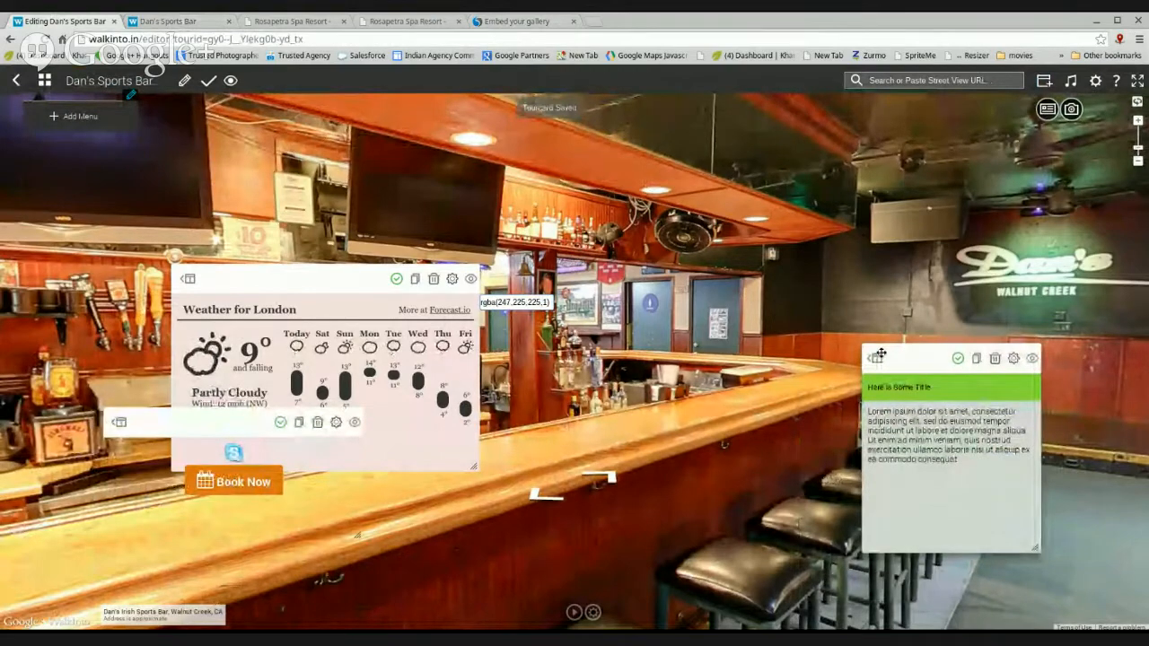
- Pick a layout without the title bar for the new card and clear its placeholder text
click(878, 359)
click(770, 489)
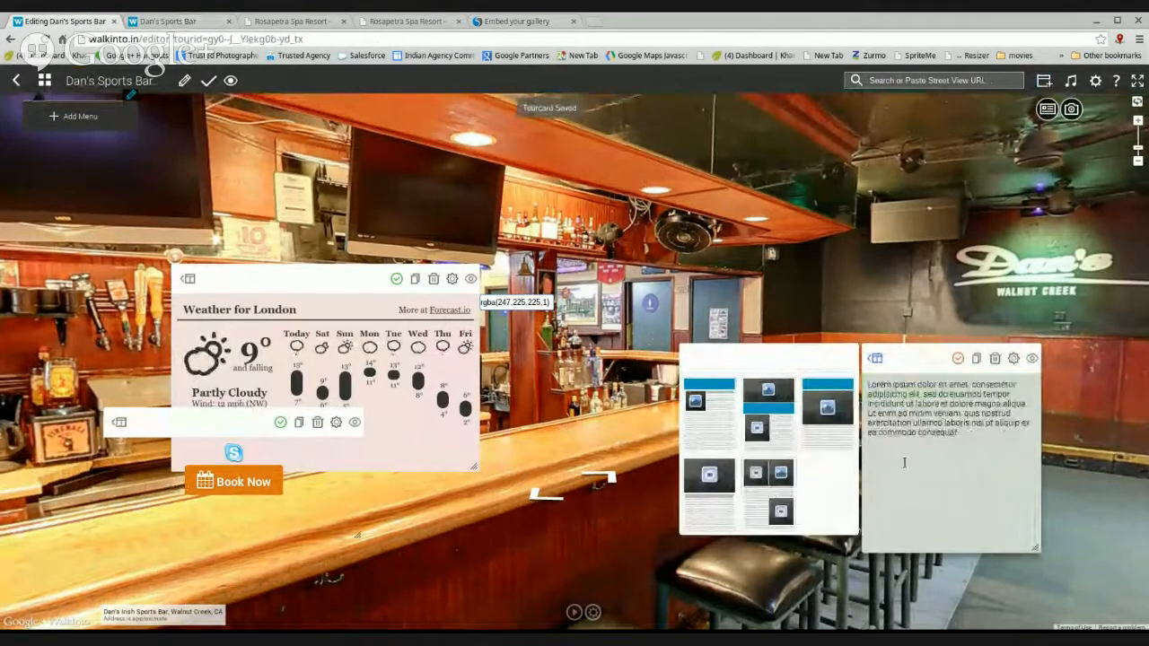
click(904, 462)
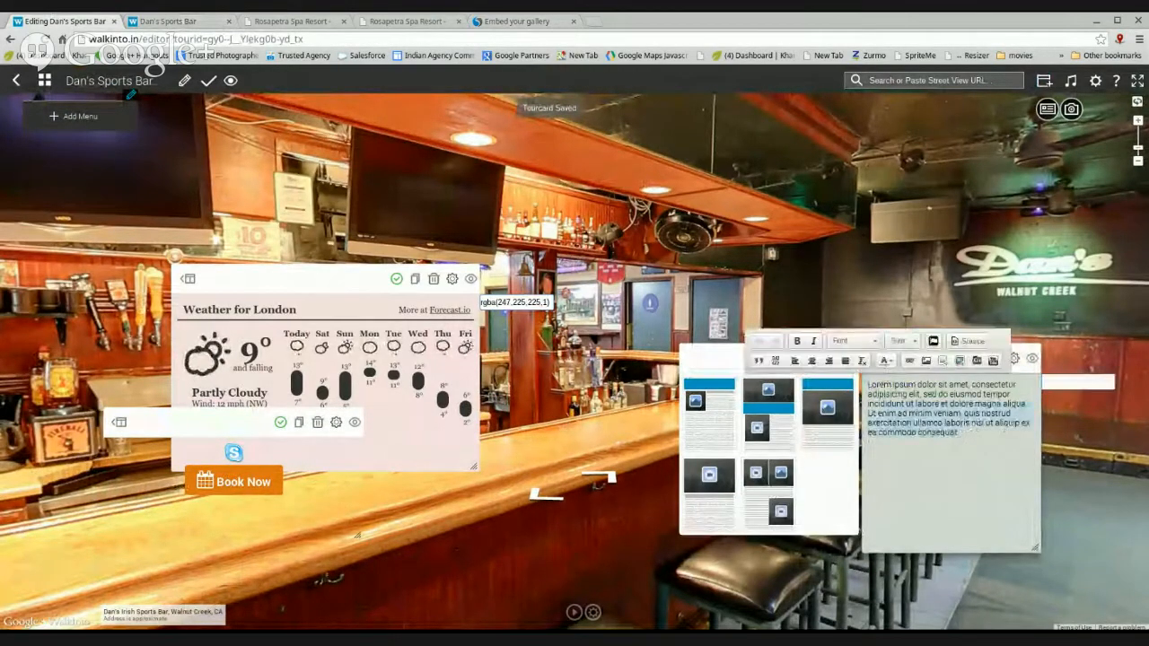
click(776, 360)
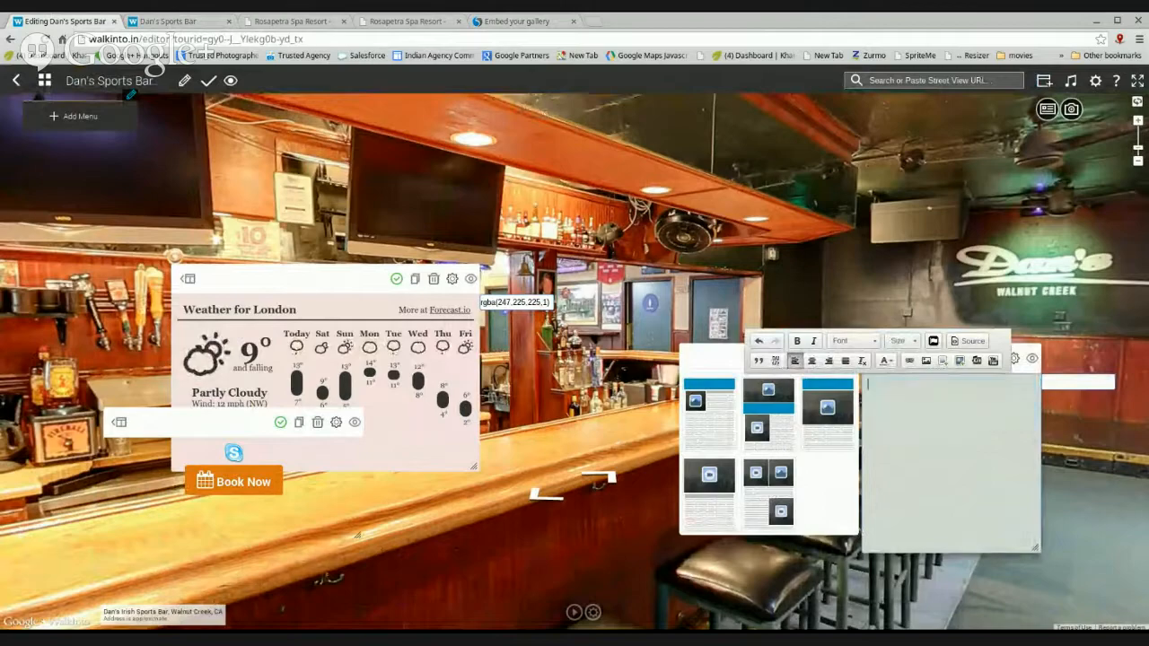
- Paste the Cincopa music gallery's embed code into the new card as its HTML source
click(978, 343)
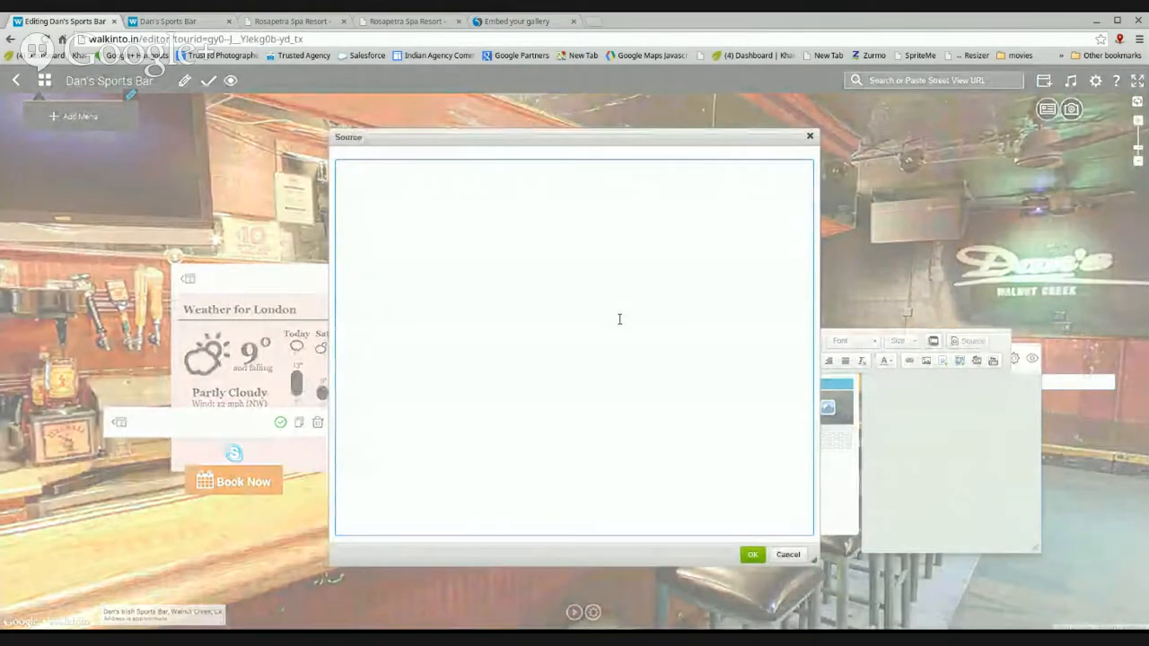
text(<div id="cp_widget_3ca342b4-6063-447b-b0f5-f425dd719e11">...</div><script type="text/javascript"> var cpo = []; cpo["_object"] ="cp_widget_3ca342b4-6063-447b-b0f5-f425dd719e11"; cpo["_fid"] = "AMMAiIs15L02"; var _cpmp = _cpmp || []; _cpmp.push(cpo); (function() { var cp = document.createElement("script"); cp.type = "text/javascript"; cp.async = true; cp.src = "//www.cincopa.com/media-platform/runtime/libasync.js"; var c = document.getElementsByTagName("script")[0]; c.parentNode.insertBefore(cp, c); })(); </script><noscript>Powered by Cincopa <a href='http://www.cincopa.com/video-hosting'>Video Hosting for Business</a> solution.<span>New Gallery 2014/12/19</span></noscript>)
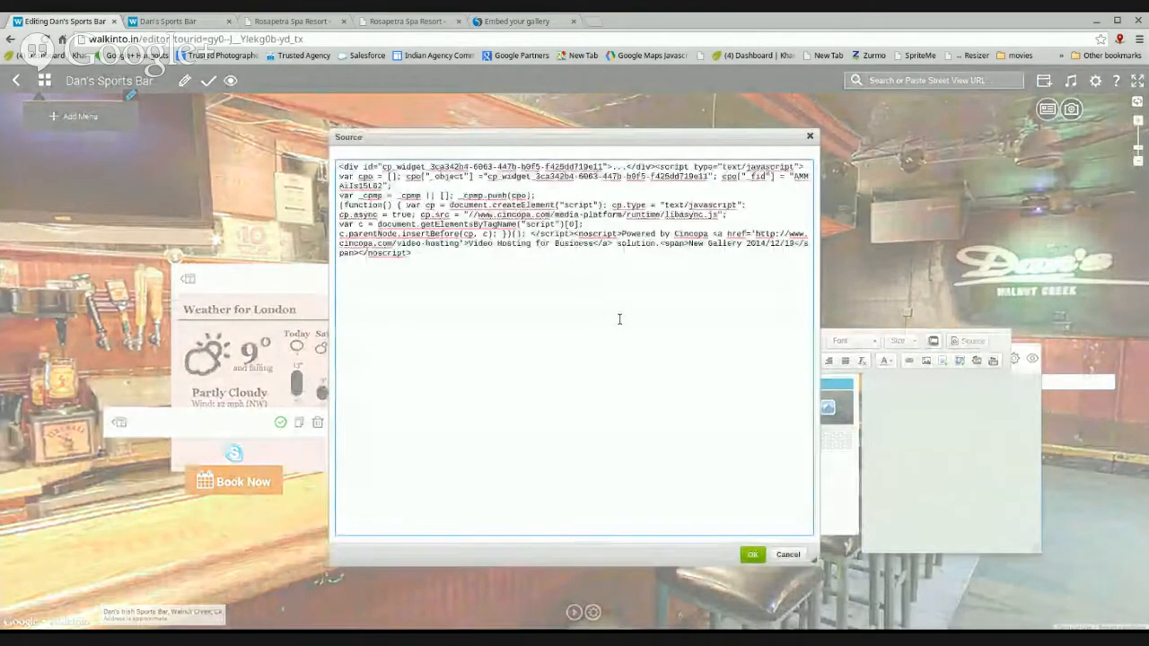
click(752, 555)
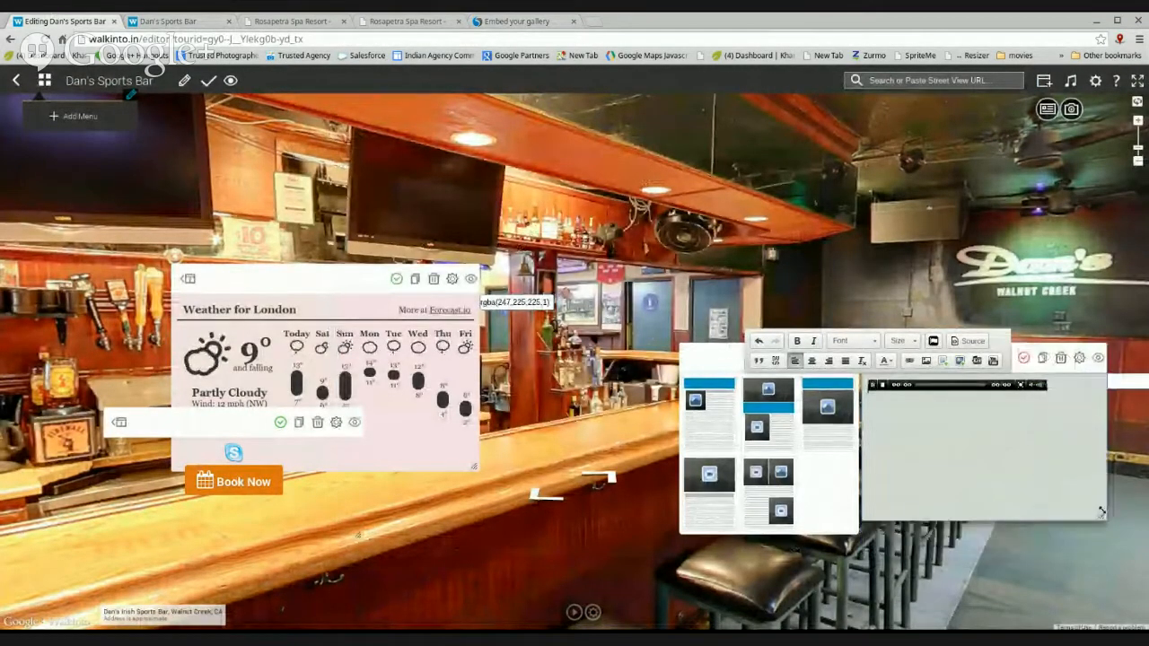
- Shrink the card to fit the music player, try playback, save the card and move it lower over the stools
drag(1033, 549, 1059, 406)
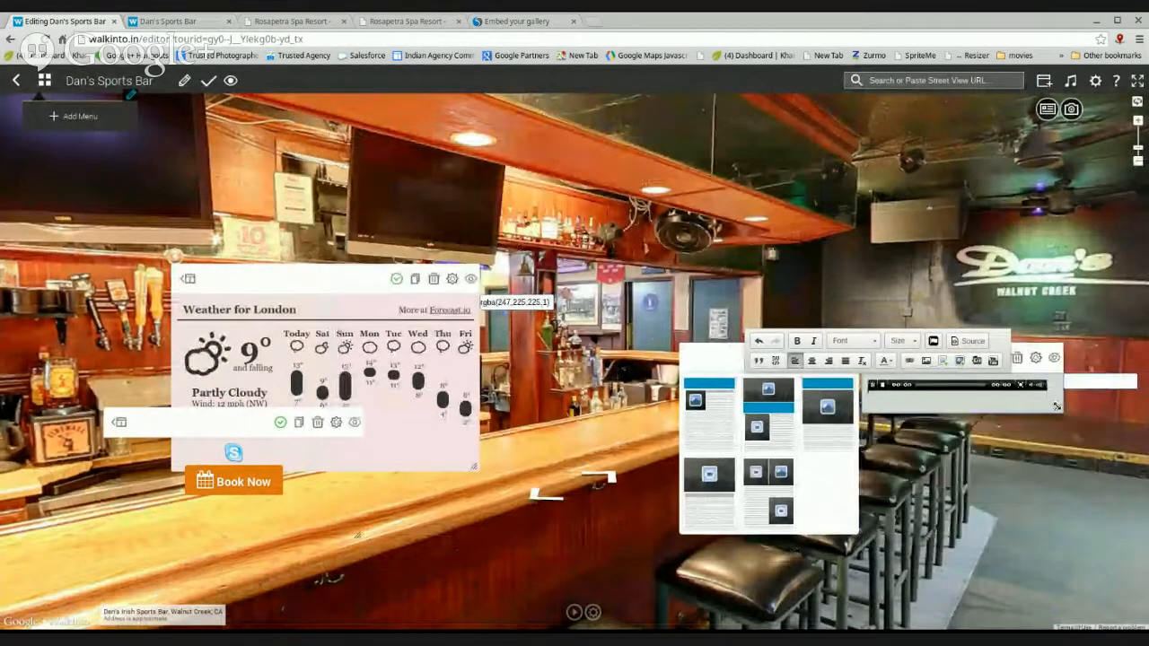
click(872, 388)
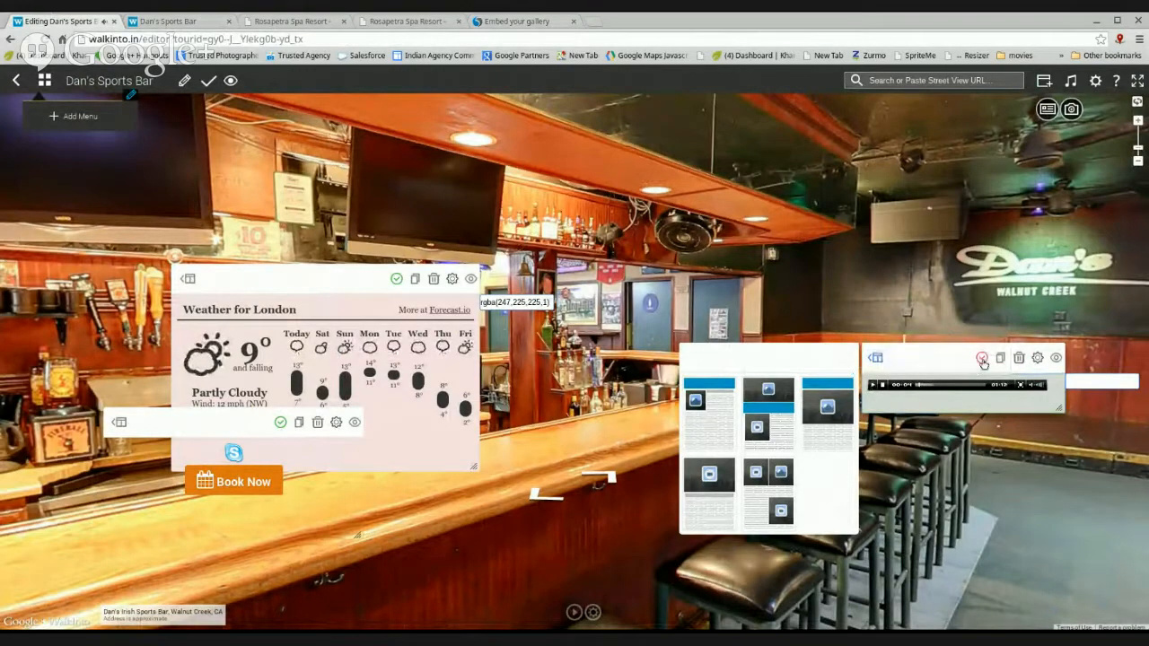
click(878, 358)
drag(922, 344, 937, 435)
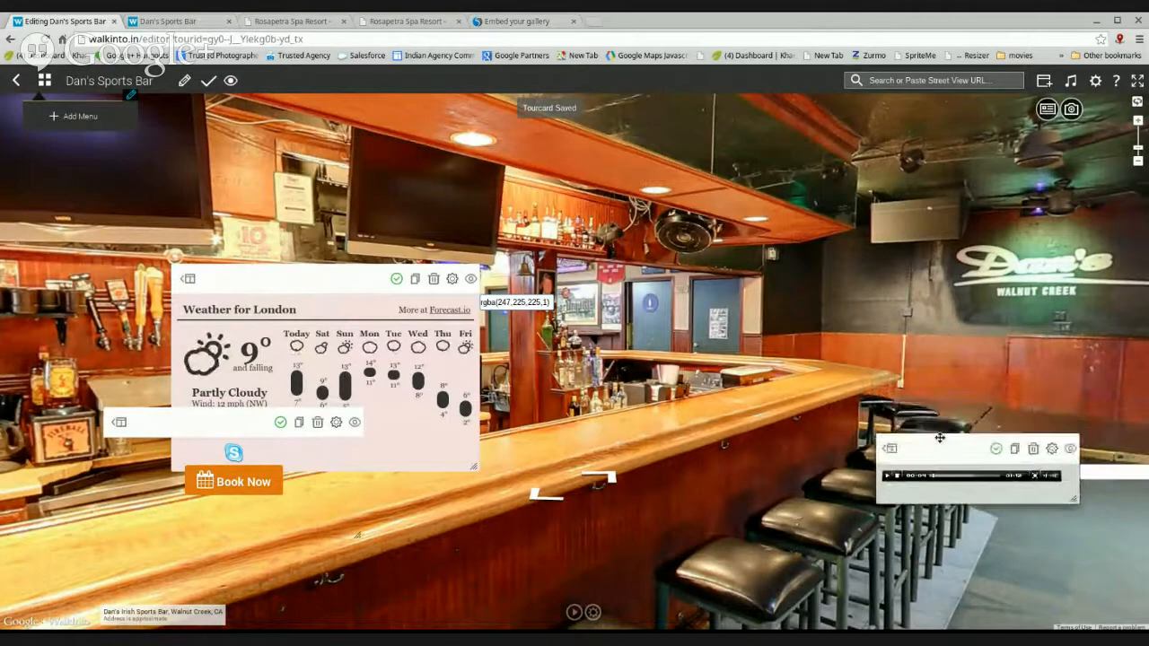
- Reload the published tour to check the music player card, and close that tour page
click(178, 25)
click(43, 40)
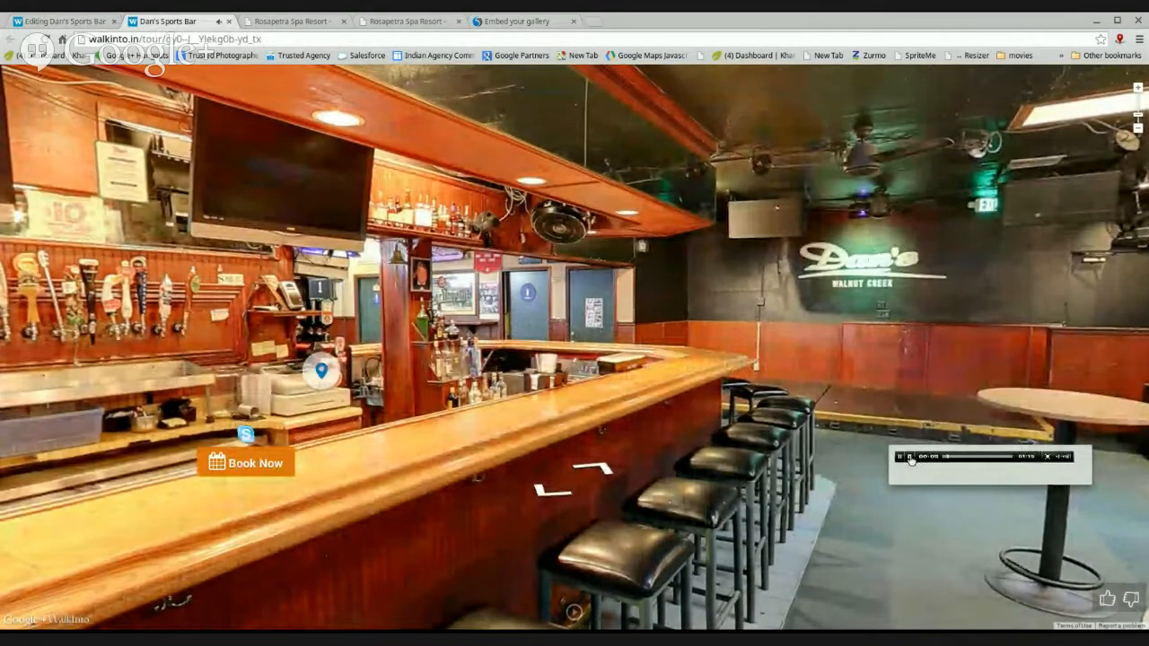
mouse_move(117, 75)
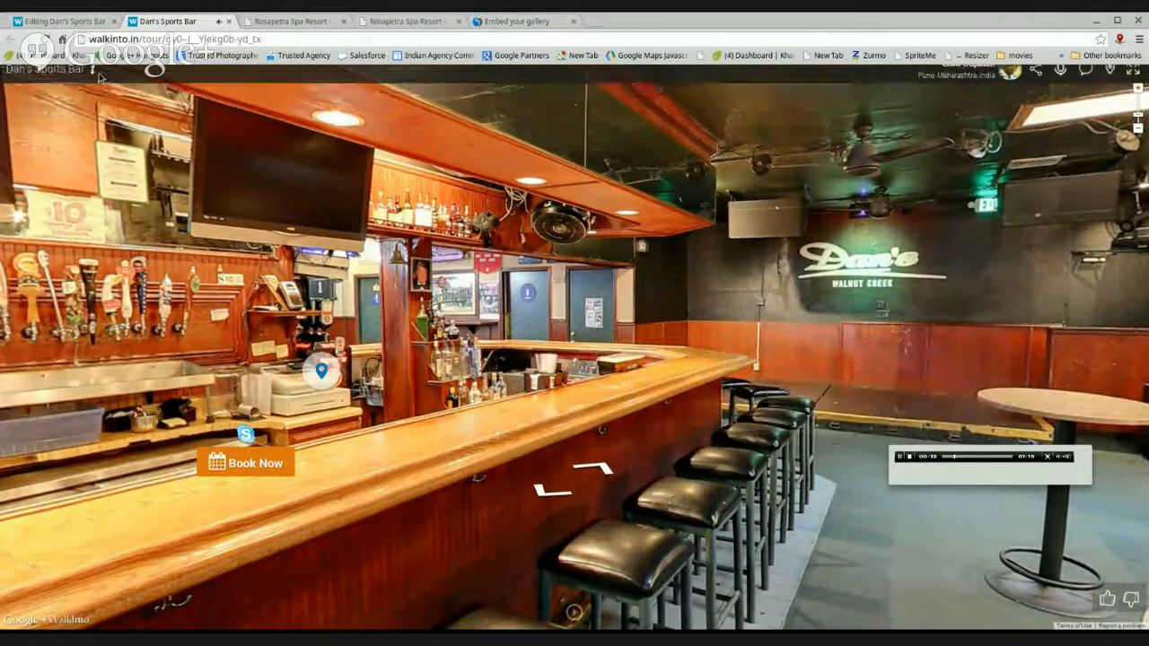
click(229, 20)
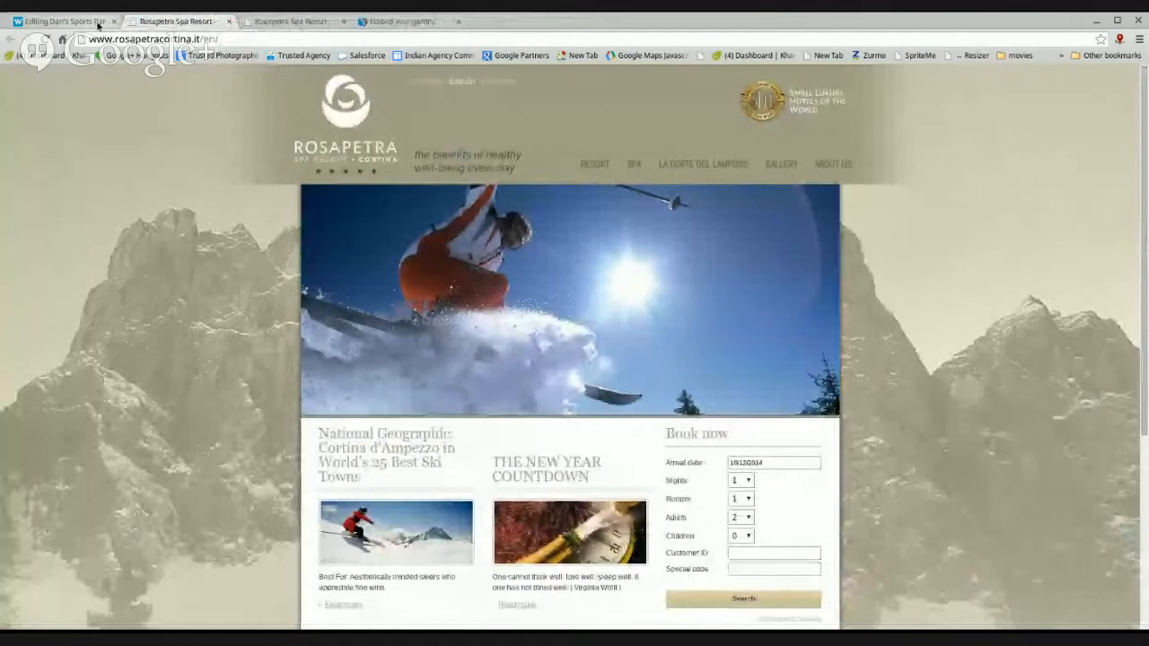
- Return to the tour editor and delete the music player card, confirming the deletion
click(90, 20)
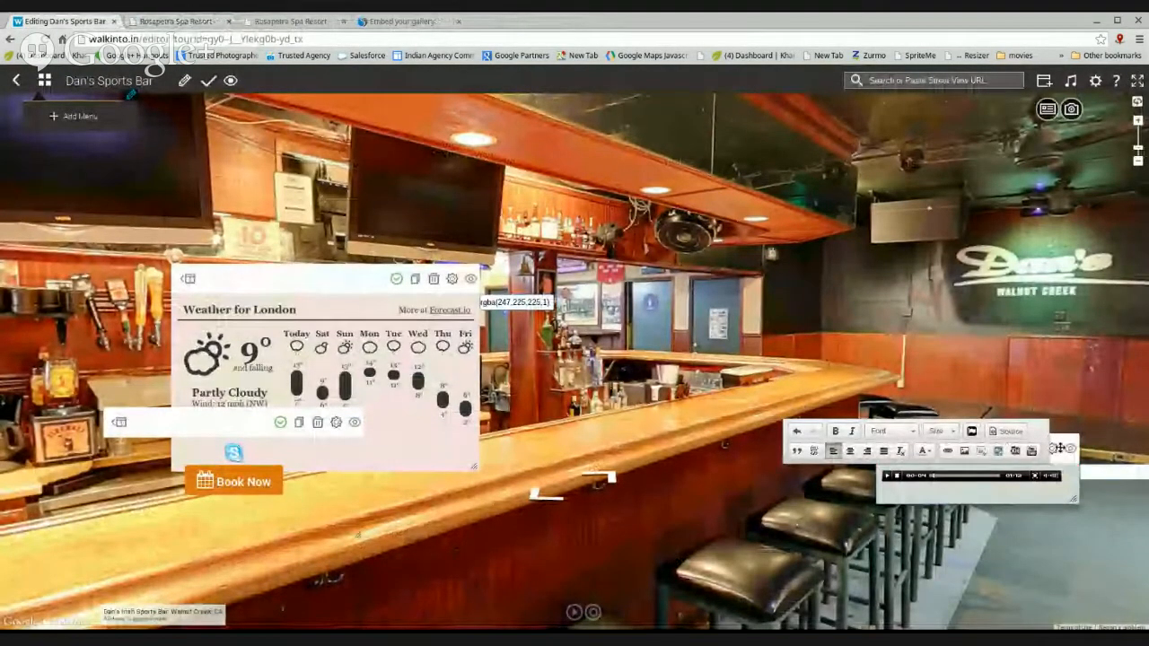
click(1062, 448)
click(1034, 449)
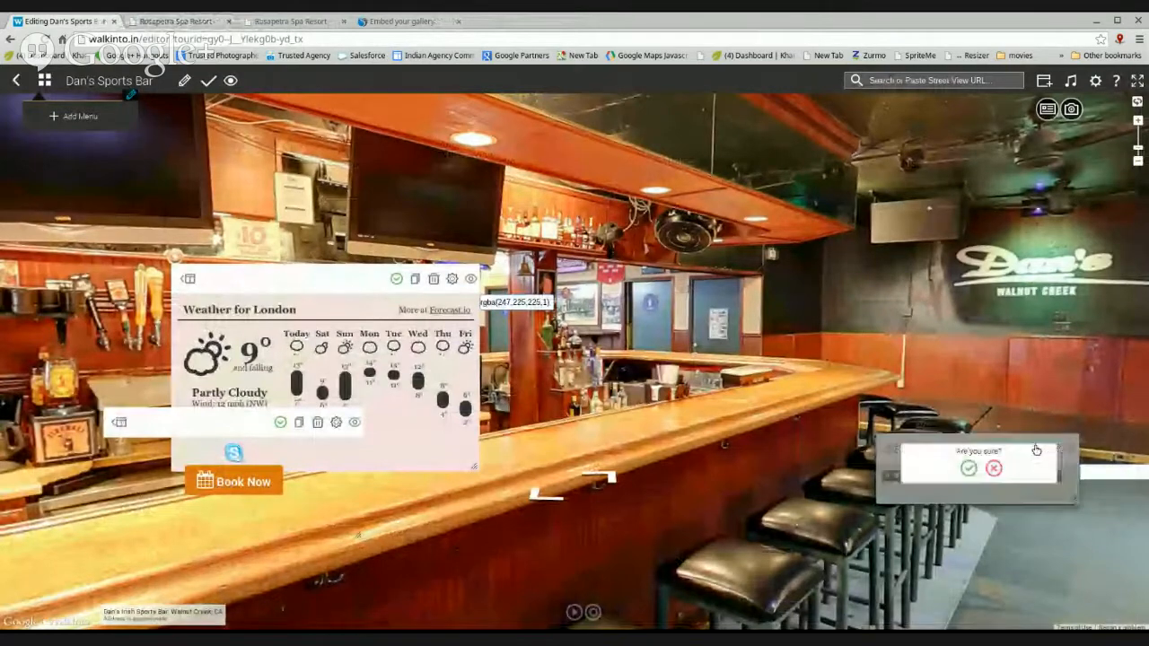
click(970, 469)
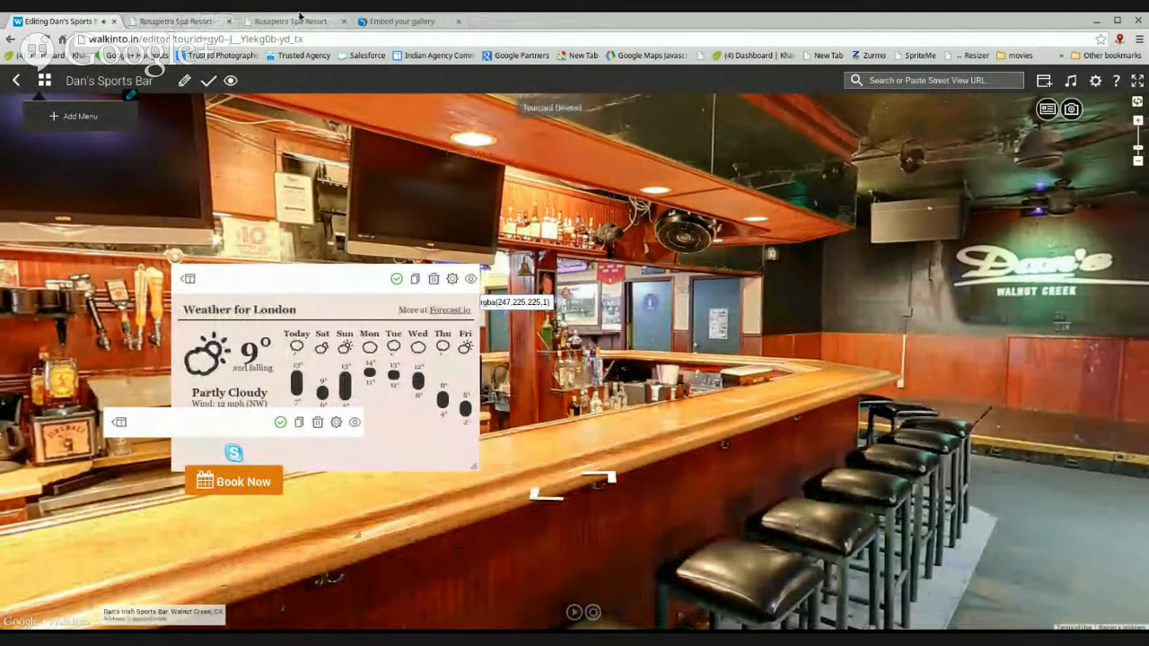
- Switch to Cincopa and look through its features, including slideshows, video players, image galleries and audio players
click(390, 22)
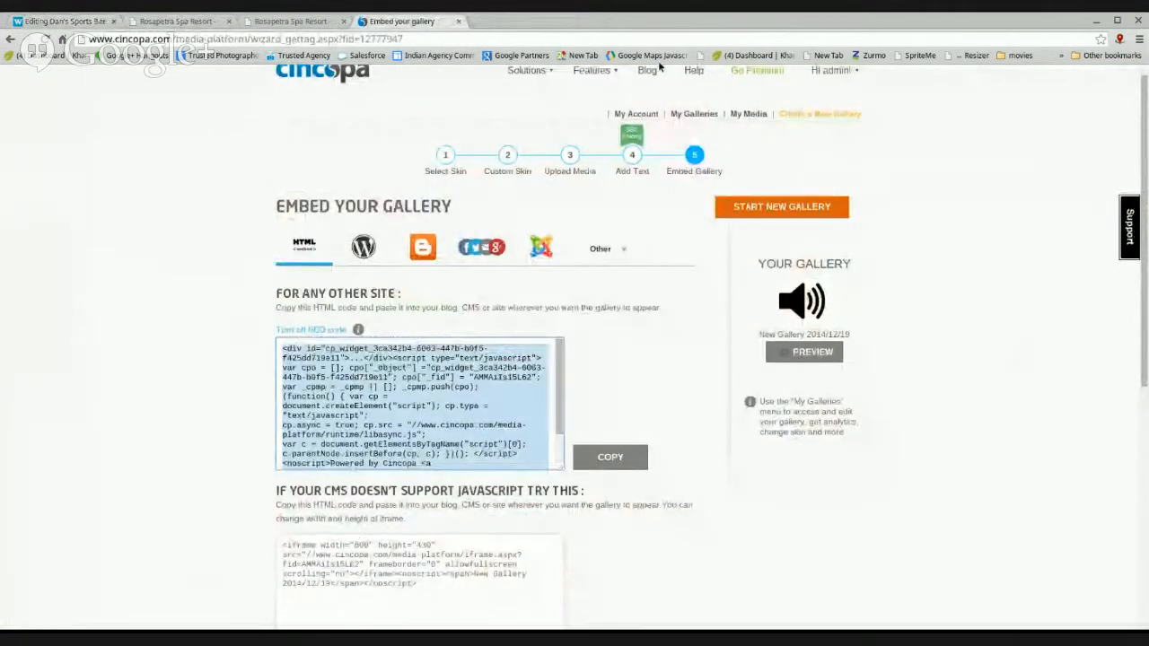
mouse_move(592, 80)
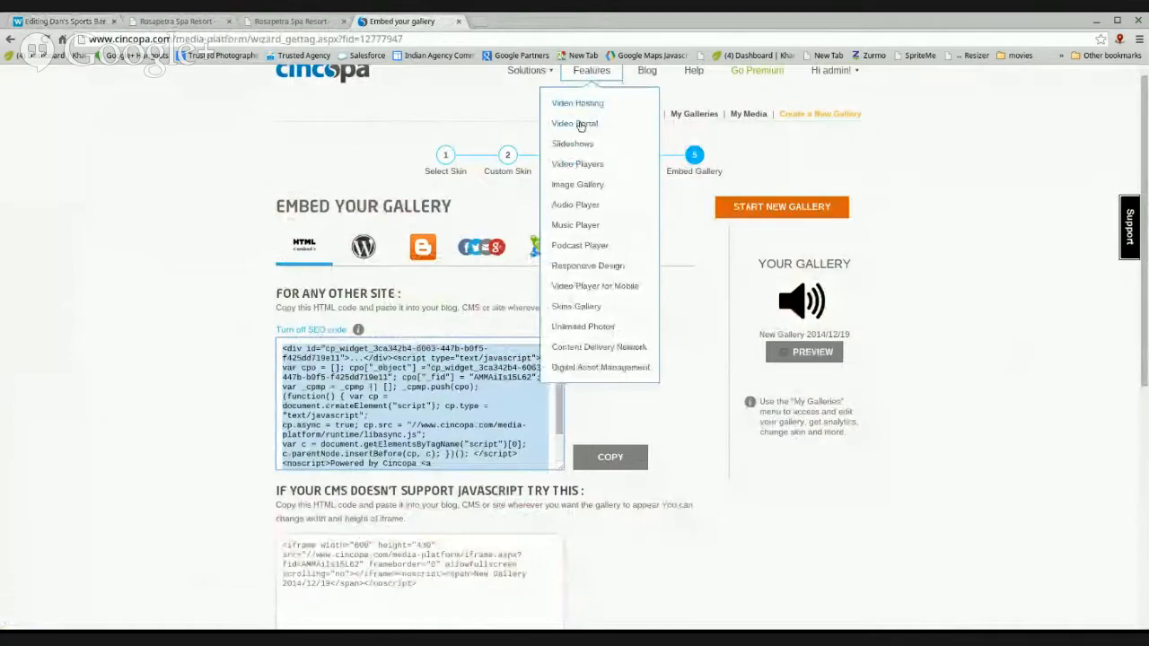
mouse_move(575, 146)
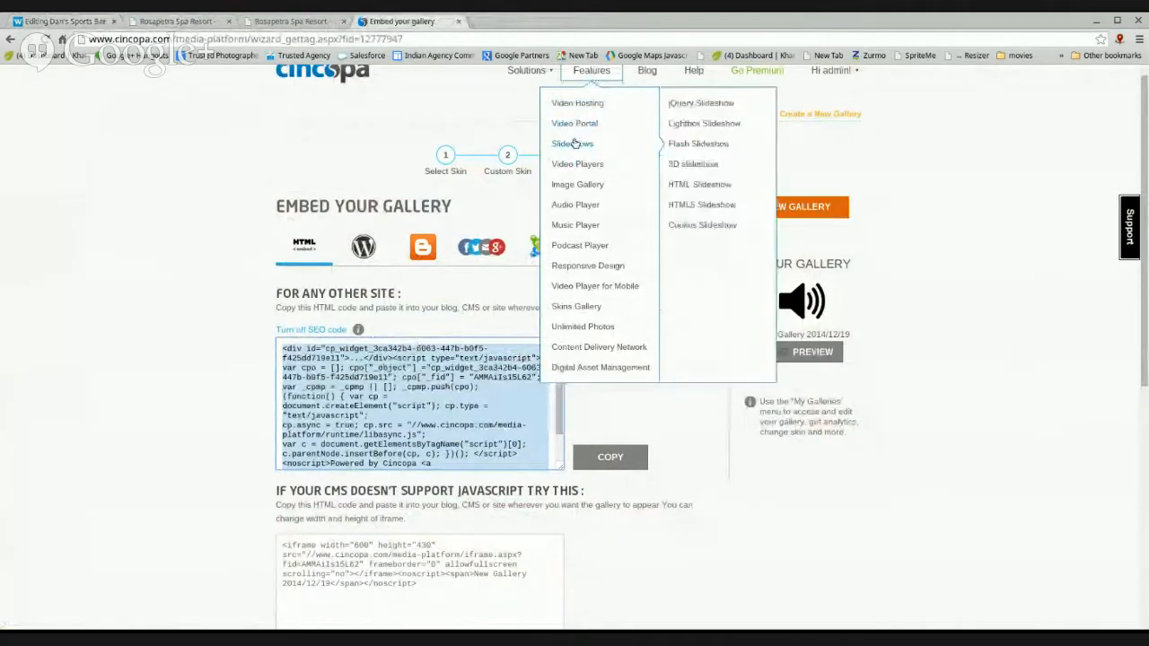
mouse_move(577, 167)
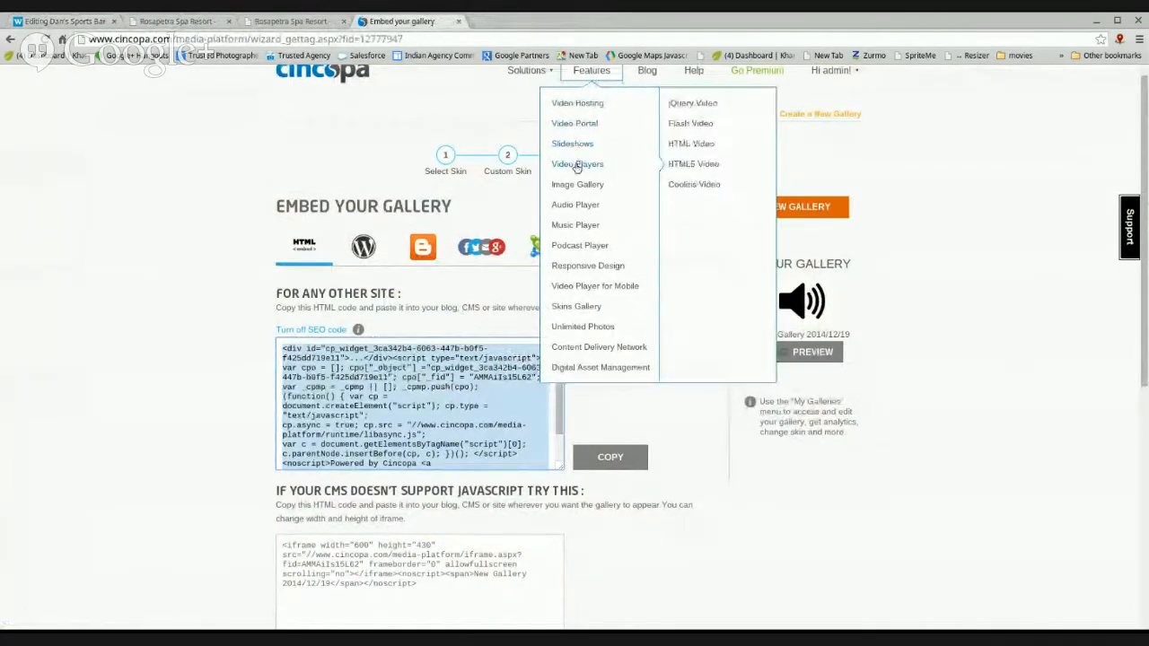
mouse_move(573, 192)
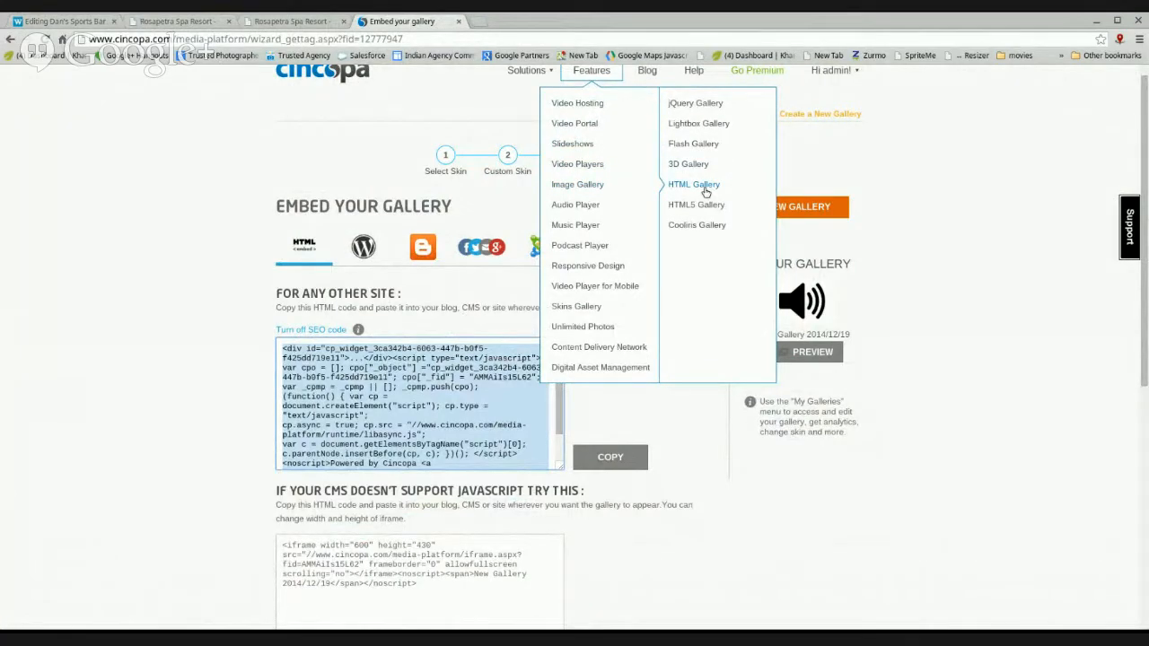
mouse_move(599, 209)
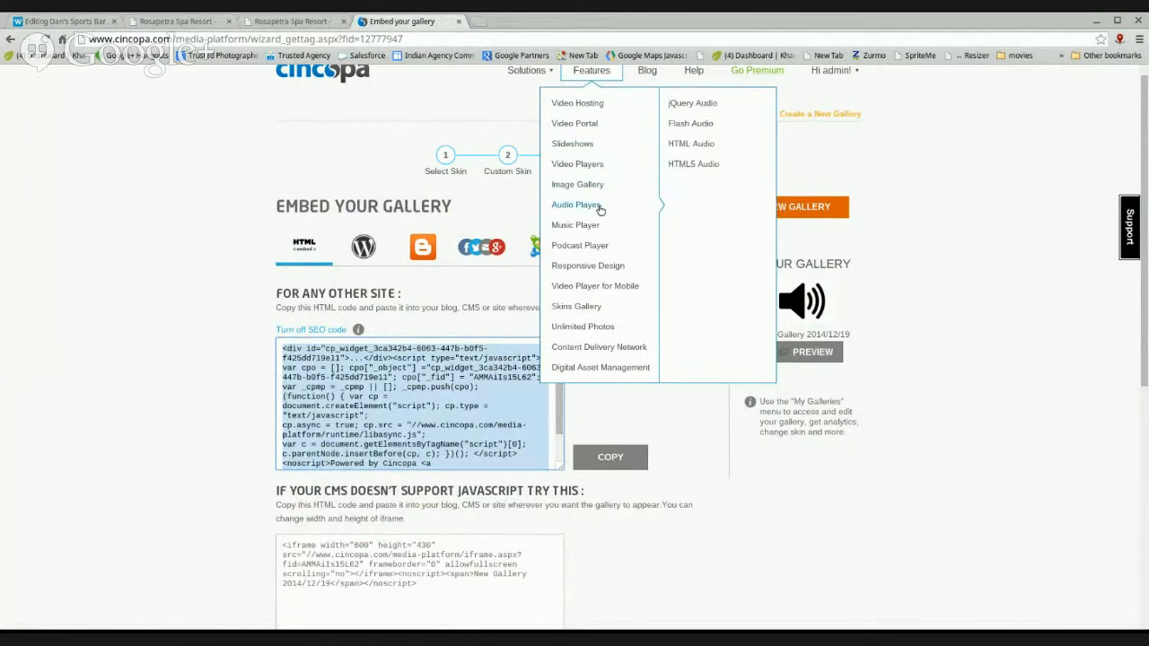
mouse_move(596, 241)
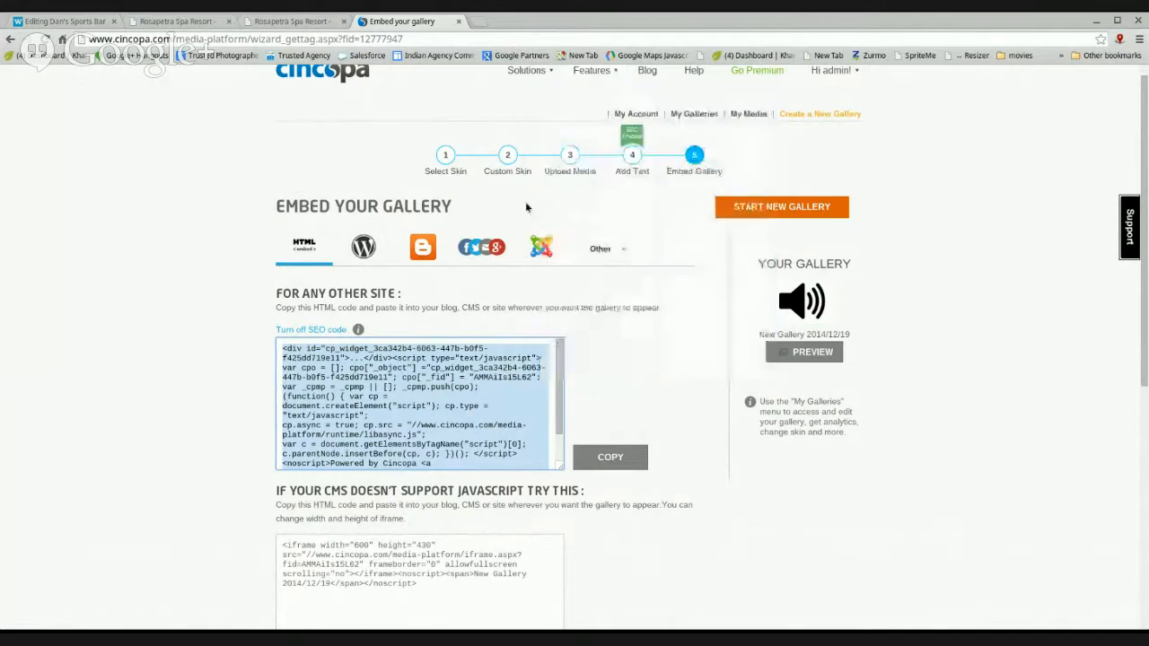
- Go back to the tour editor, revisiting the Cincopa embed code once, and move the London weather card over the bar stools
click(86, 23)
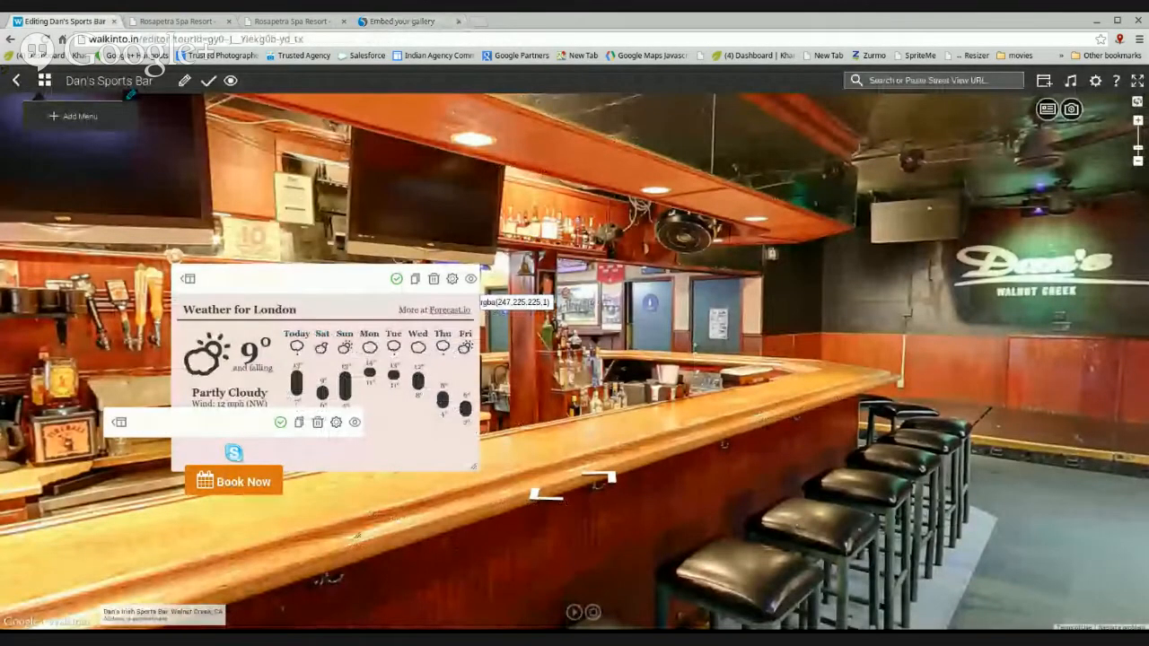
drag(285, 276, 673, 350)
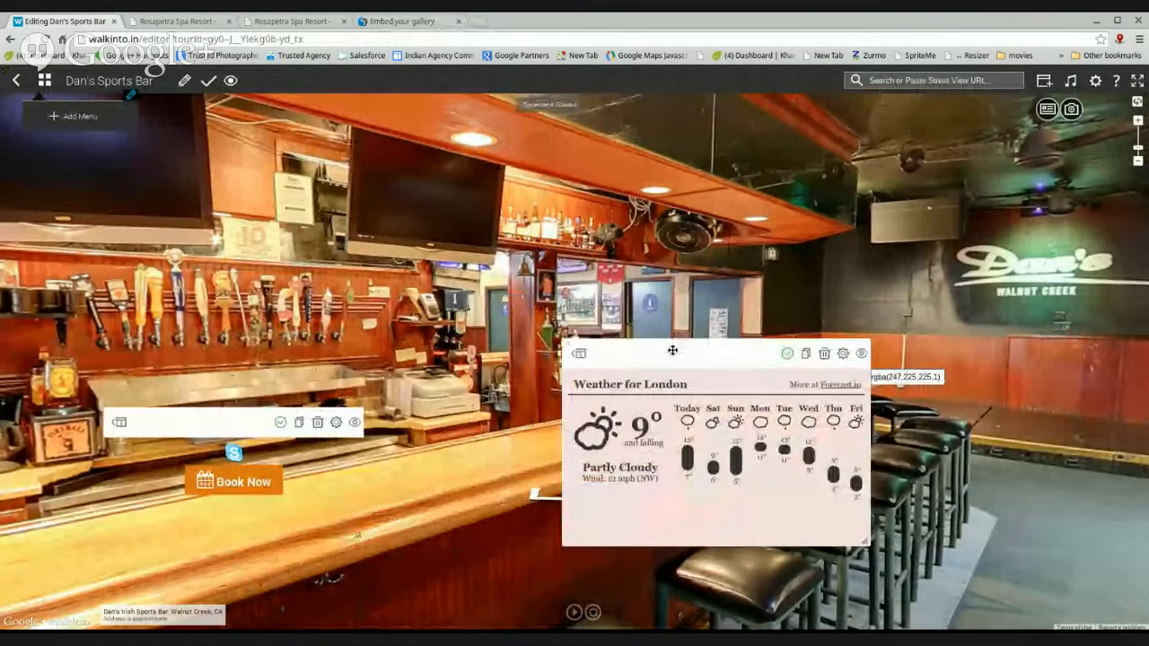
click(417, 22)
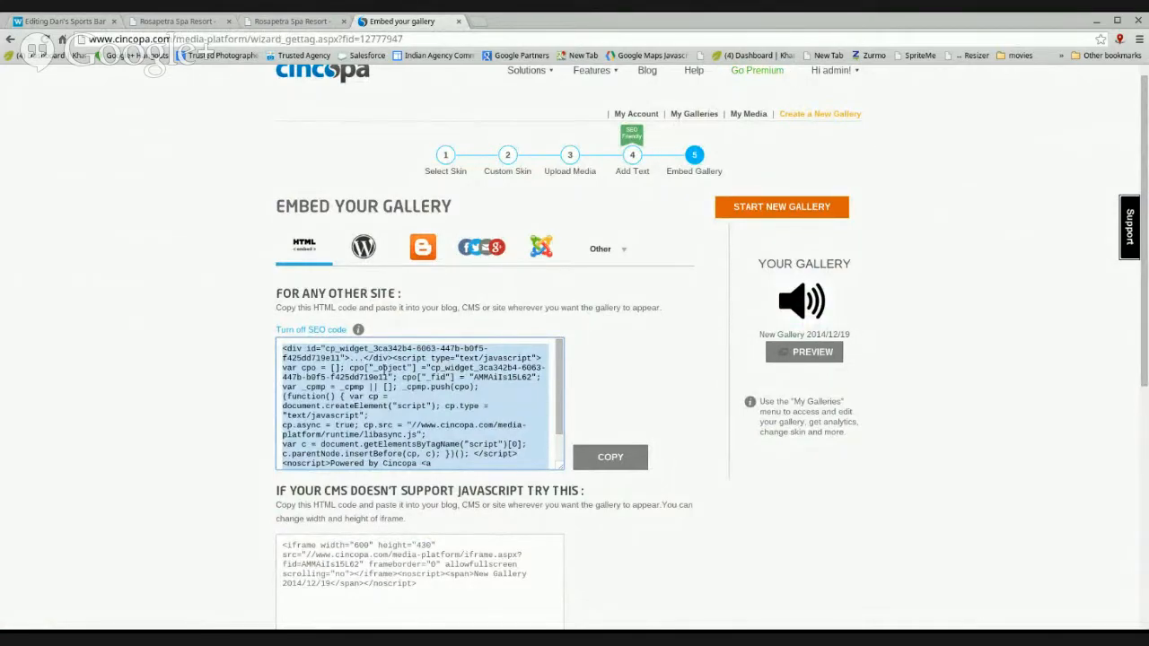
click(65, 21)
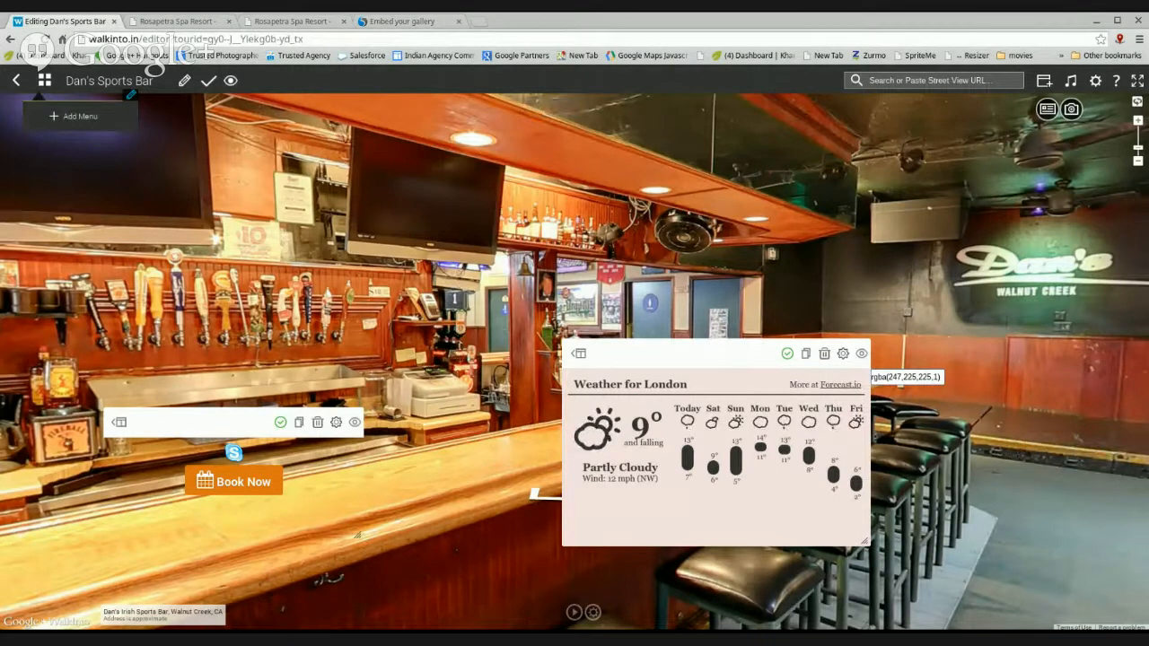
drag(756, 338, 842, 326)
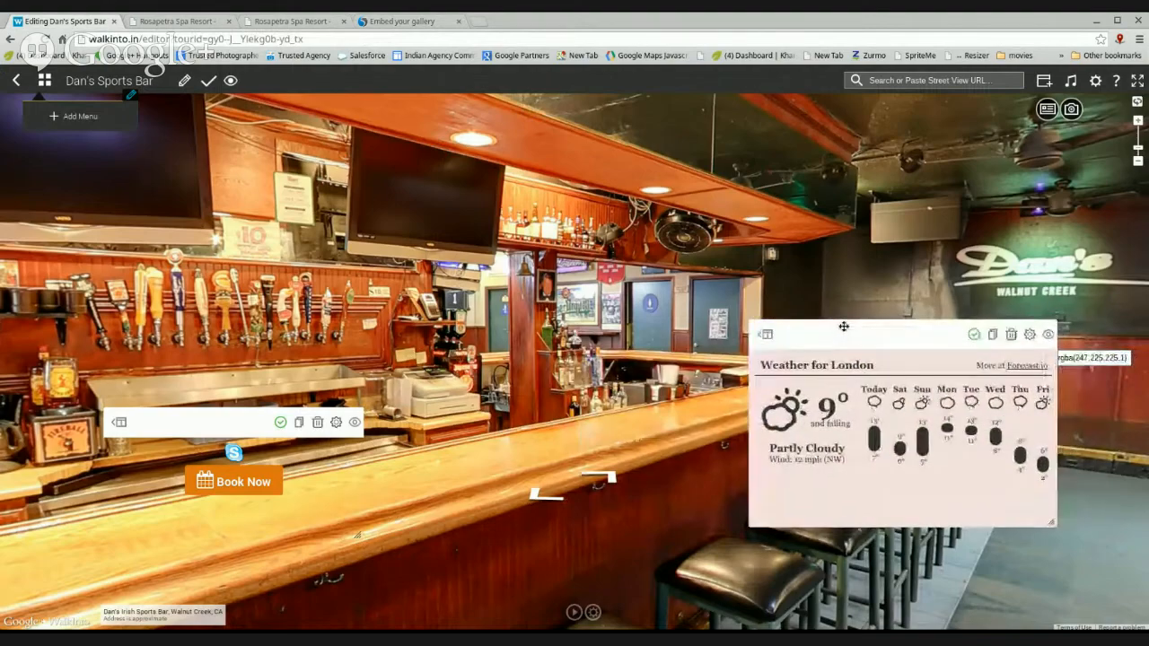
- Show the layout choices for the London weather card, move it towards the middle of the view and give it a layout with a title bar
click(766, 335)
drag(814, 338, 649, 280)
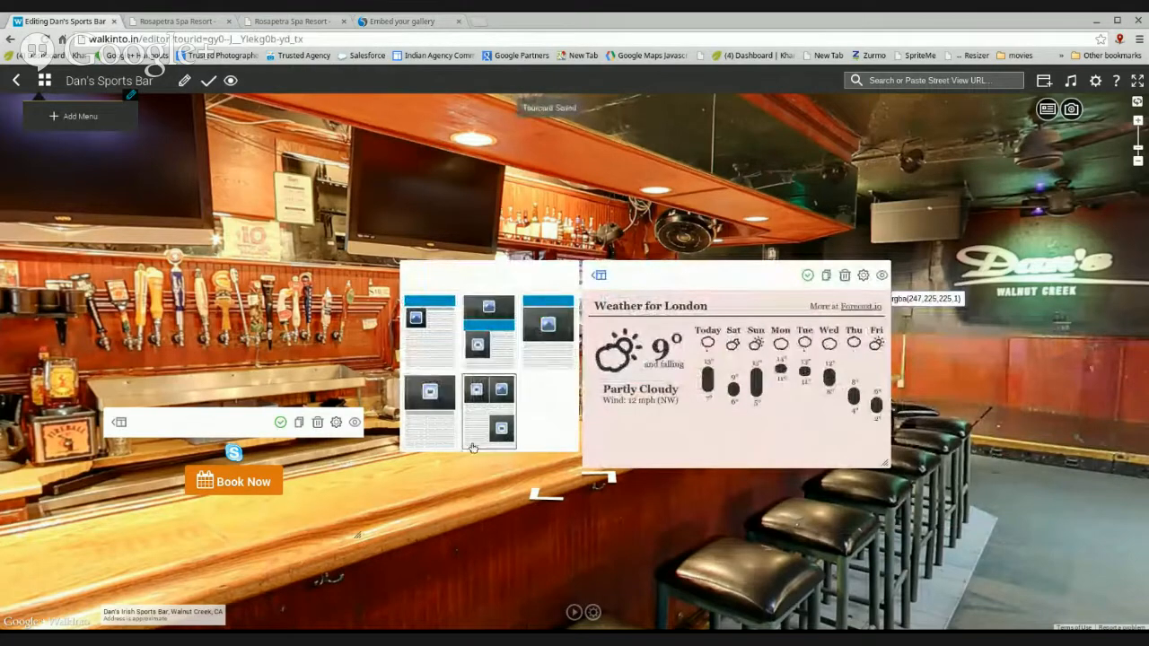
click(433, 347)
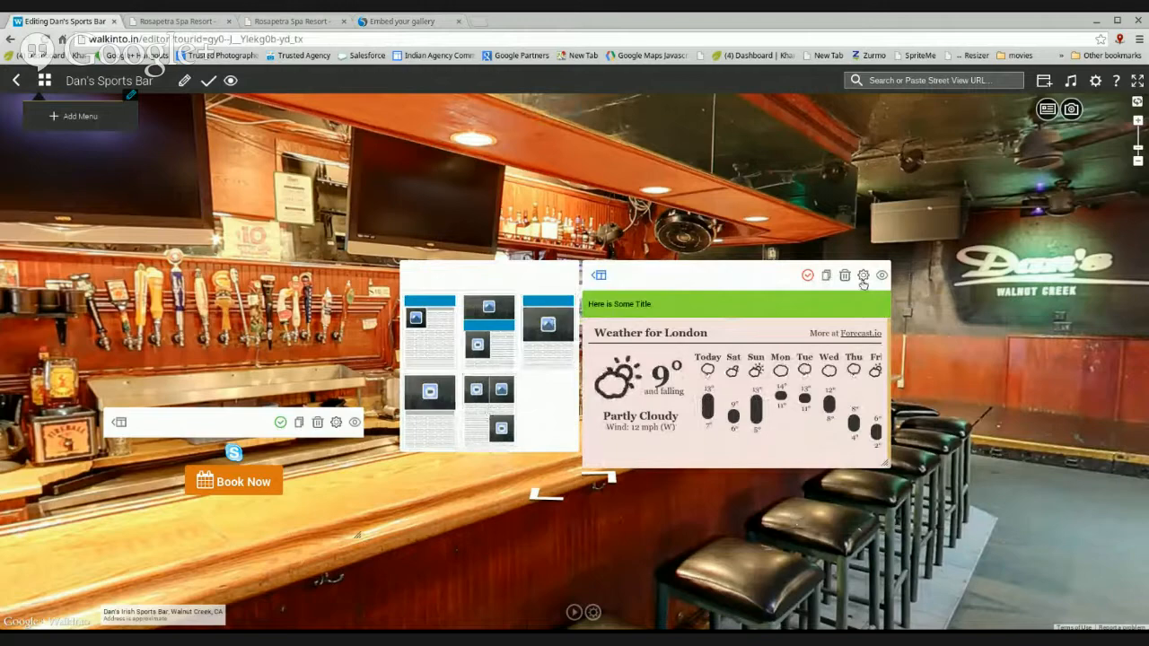
- Replace the placeholder title of the London weather card with "Weather" and save the card
drag(706, 307, 530, 277)
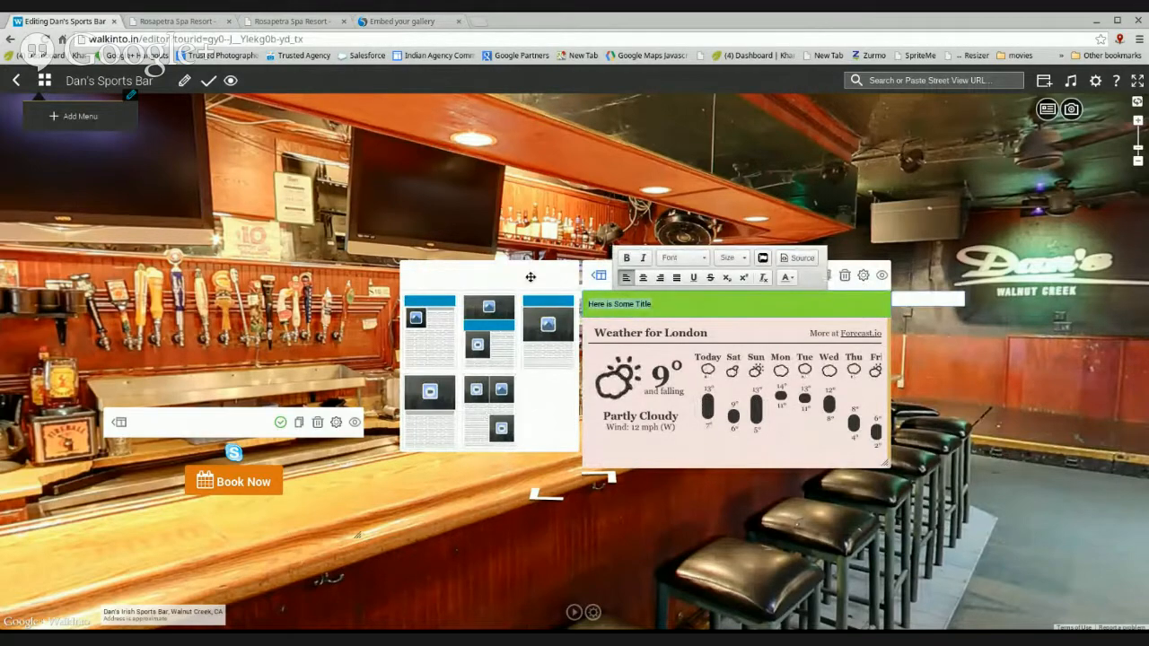
text(Weather)
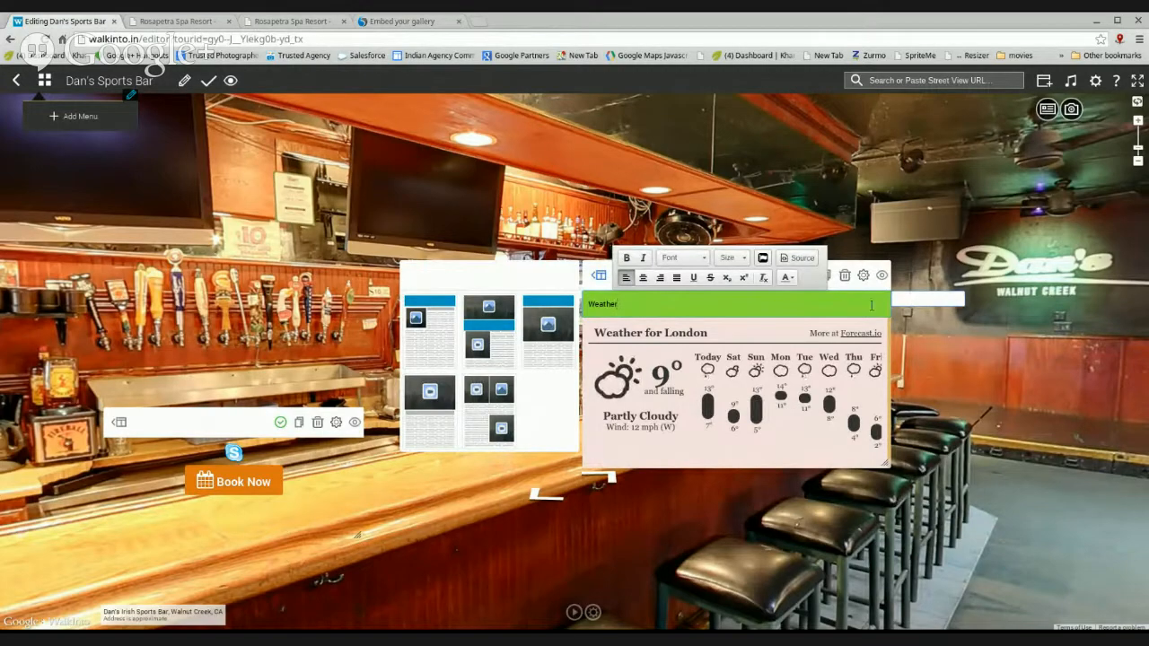
click(808, 275)
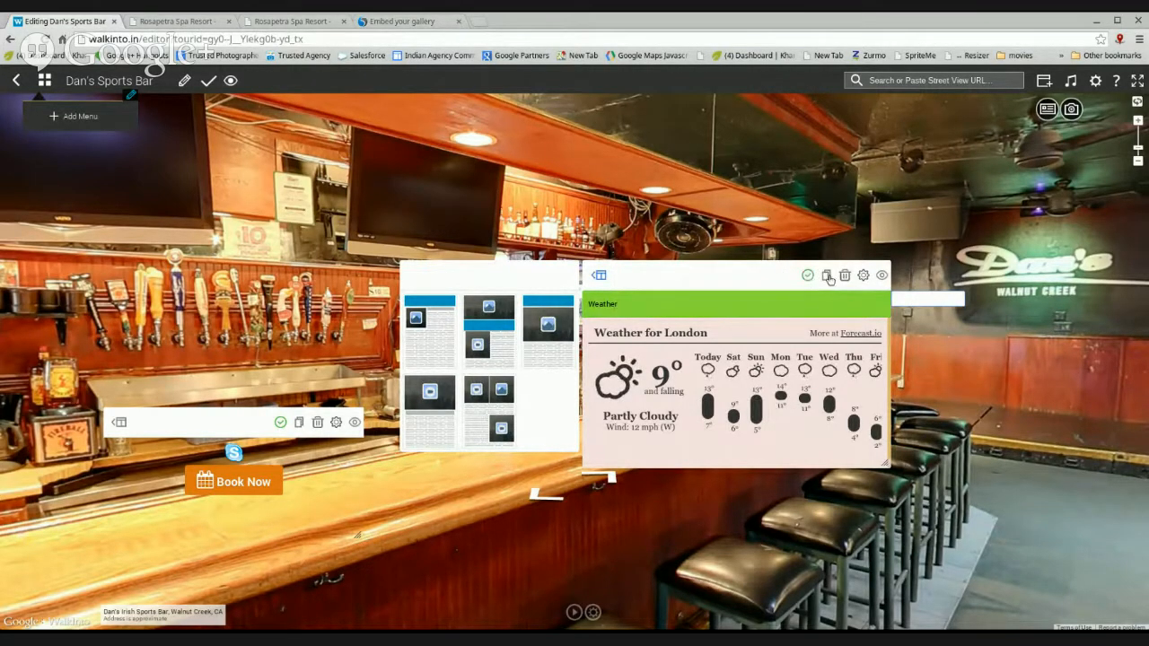
- Copy the London weather card and set its hotspot to show as Emboss
click(827, 275)
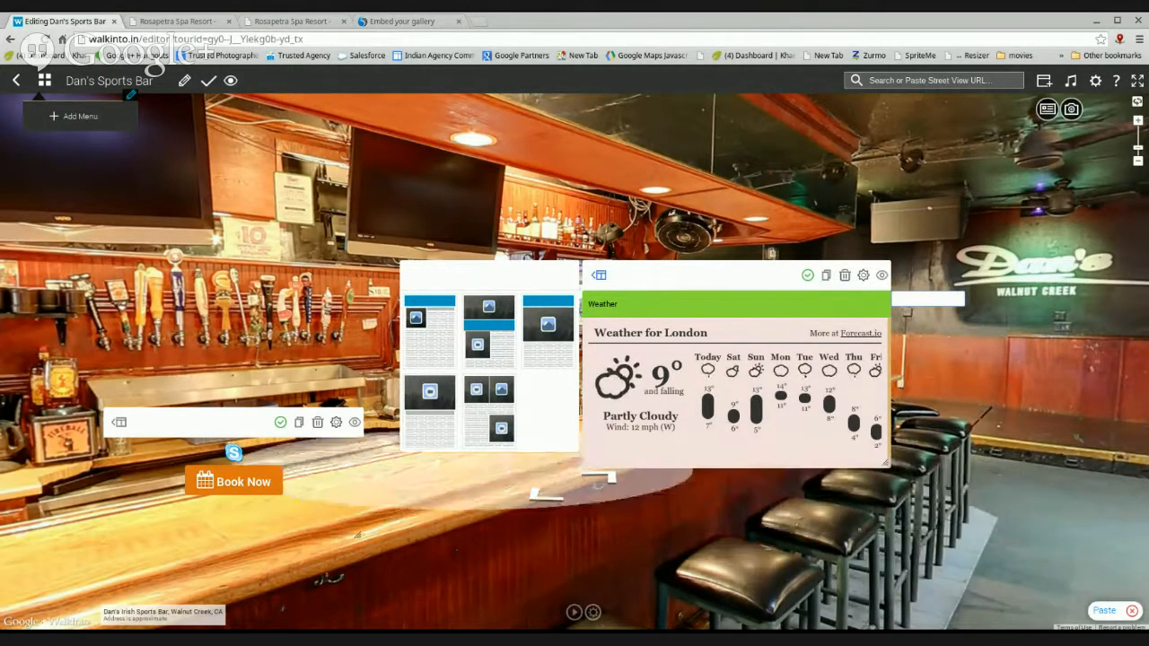
click(863, 275)
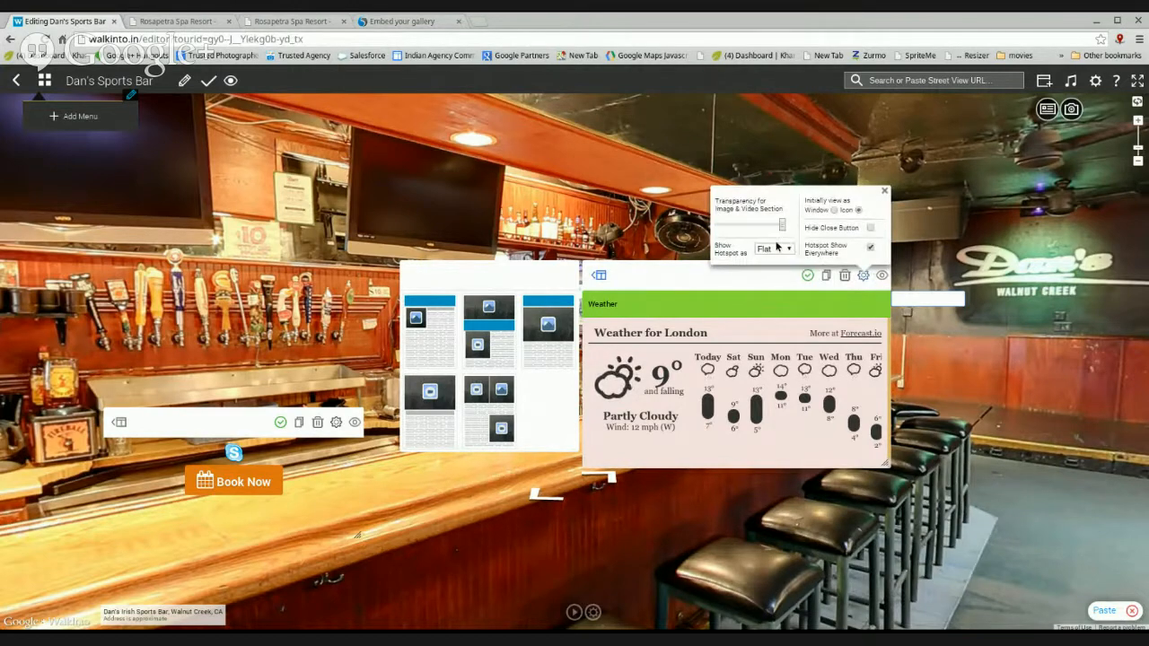
click(775, 249)
click(771, 272)
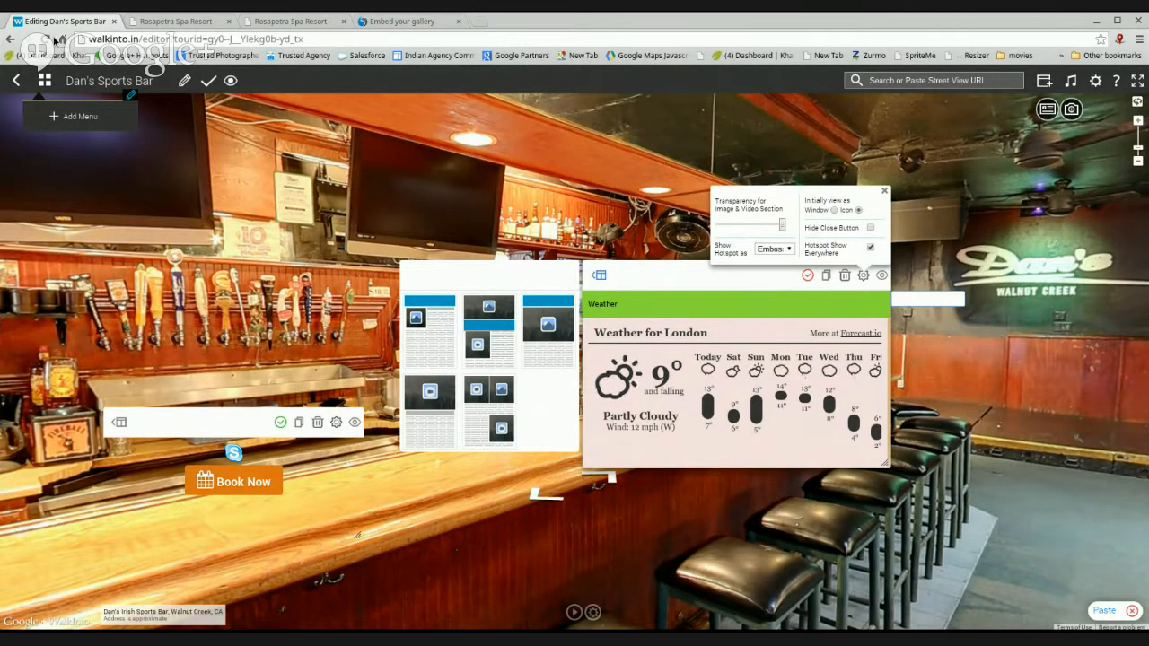
- Search the web for "pure css" in a new tab, open the Pure.css website and select its address for sharing
click(476, 21)
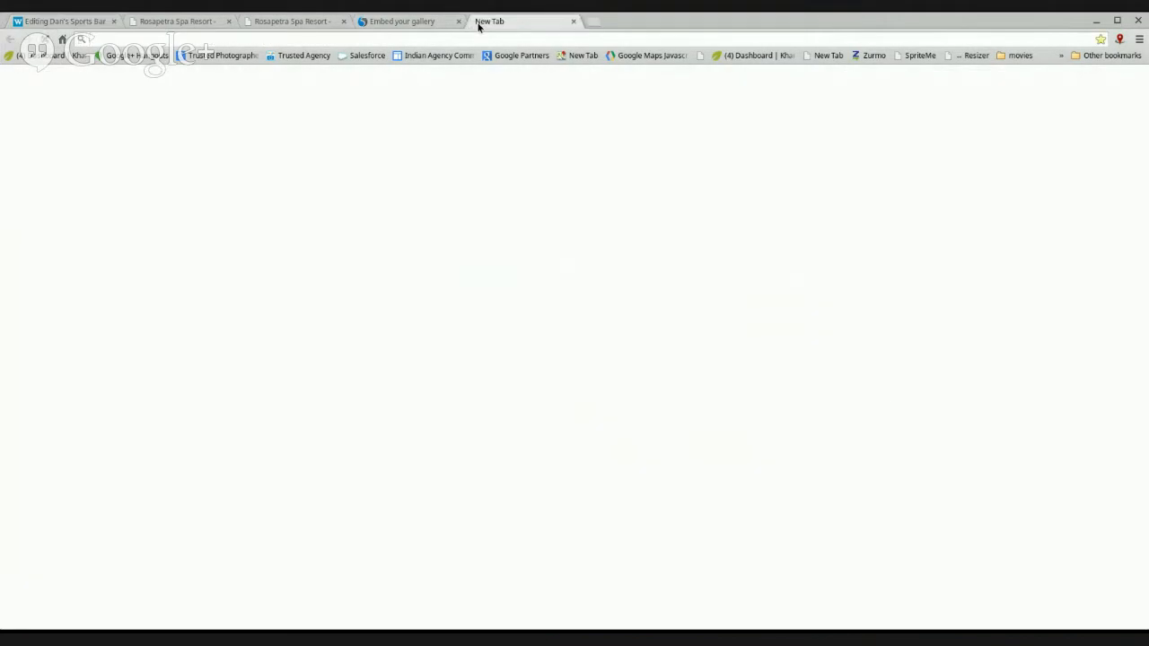
text(pure)
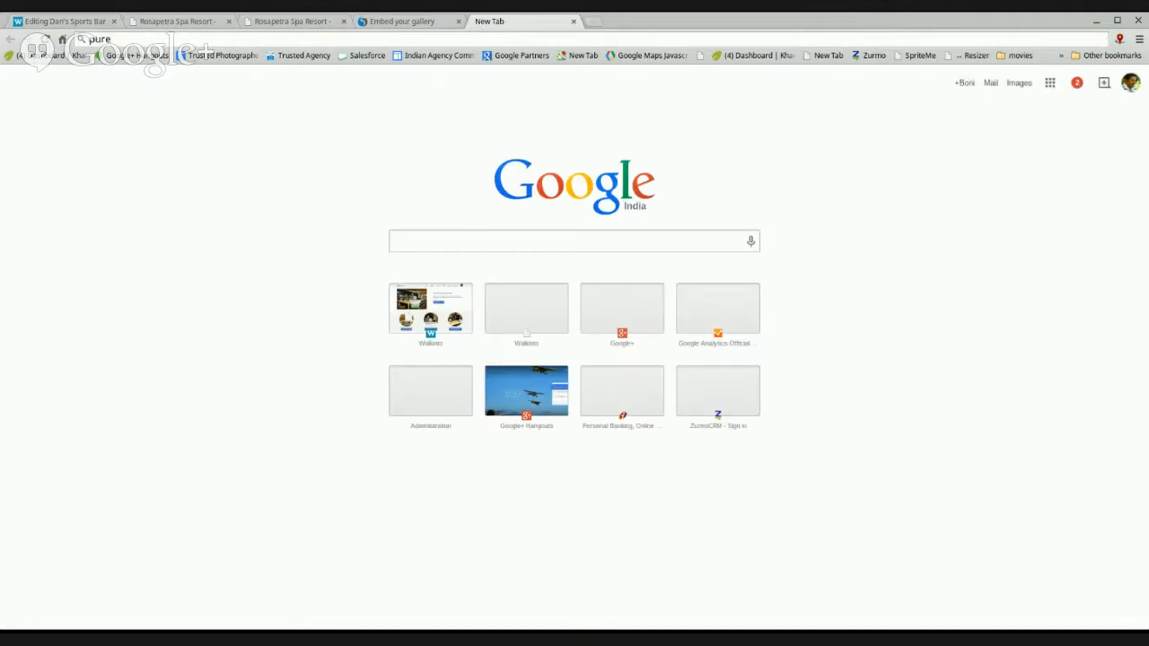
text( css)
key(Return)
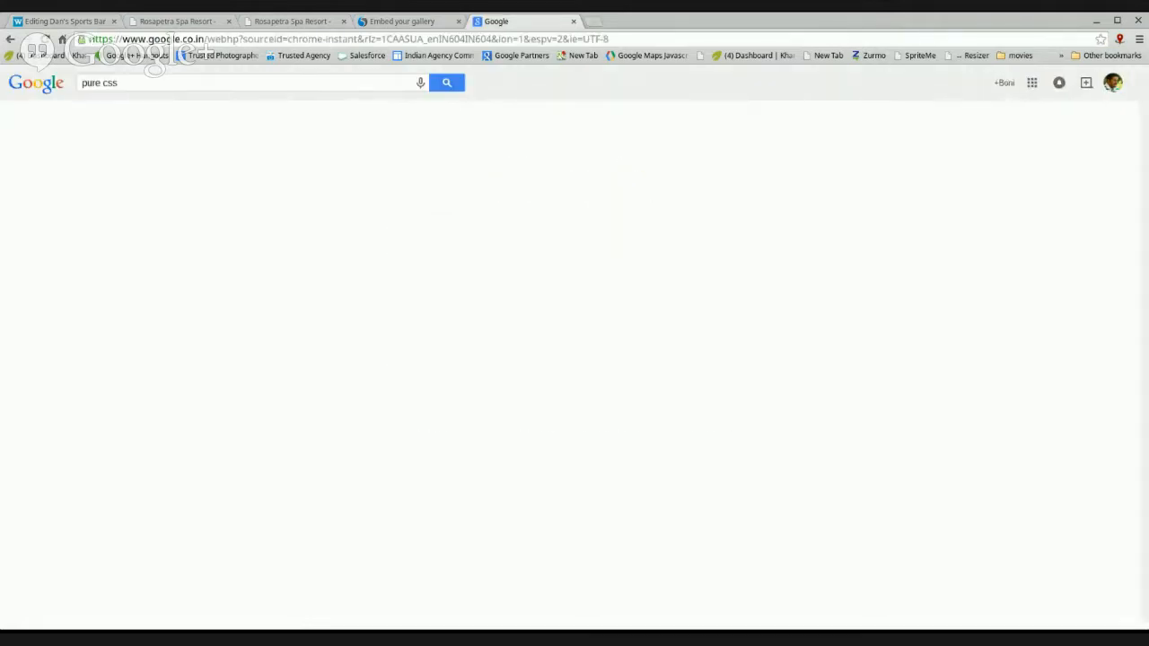
click(99, 177)
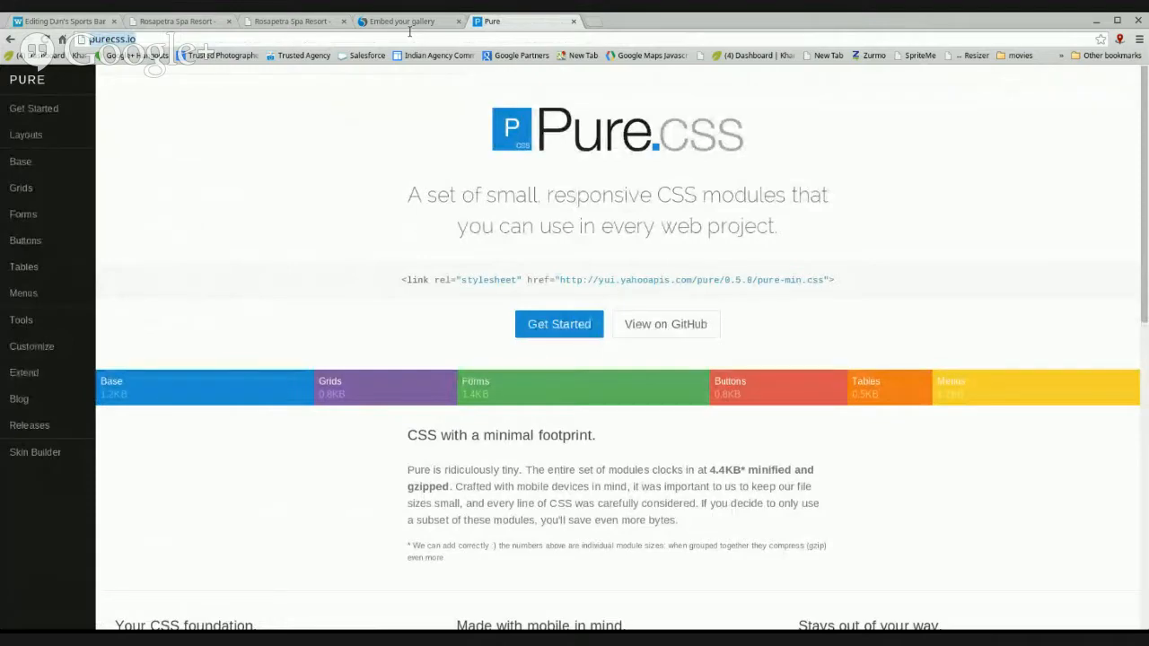
key(alt+Tab)
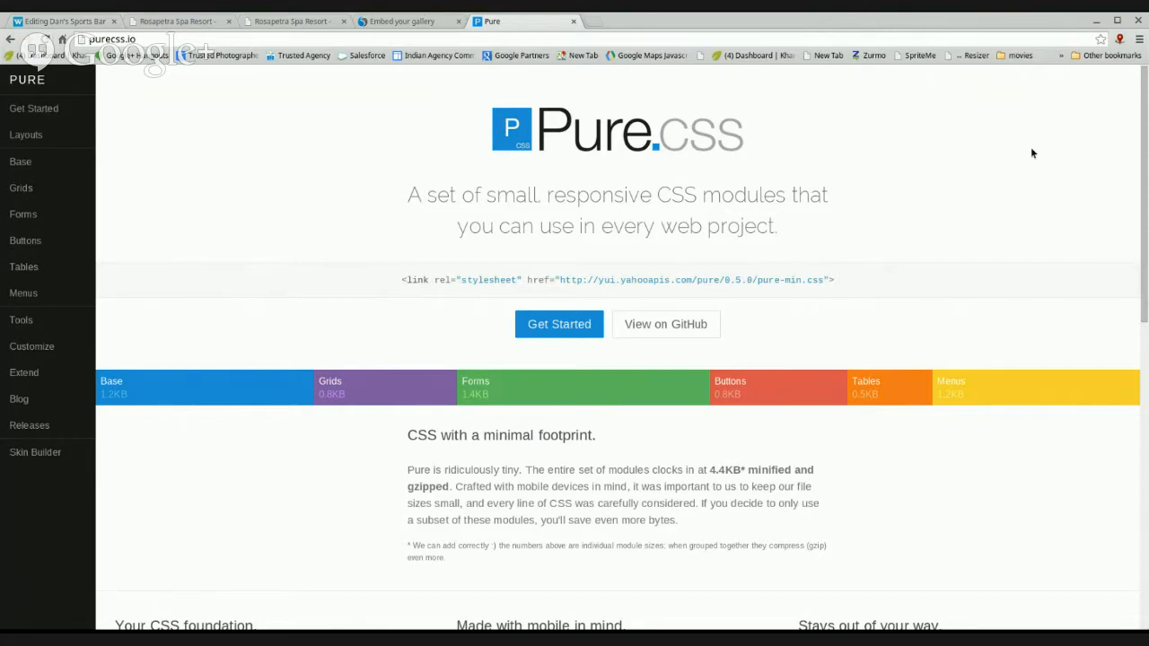
click(1062, 16)
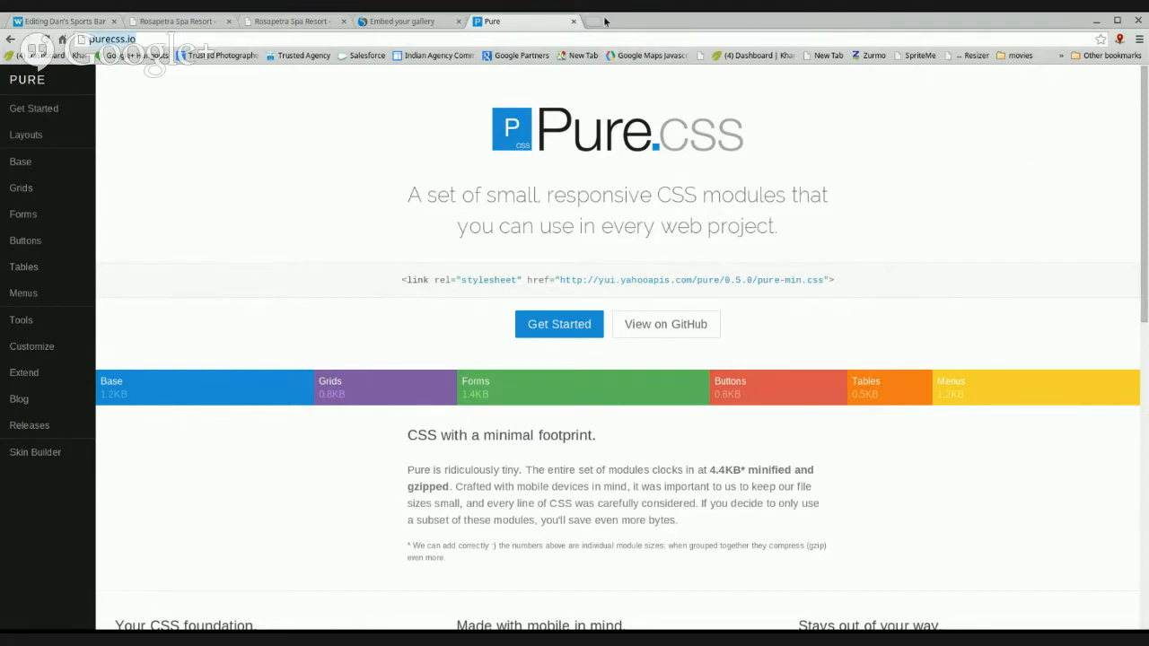
- Search for "font awesome" in another new tab, open the Font Awesome website and select its address for sharing
click(591, 22)
text(font awesome)
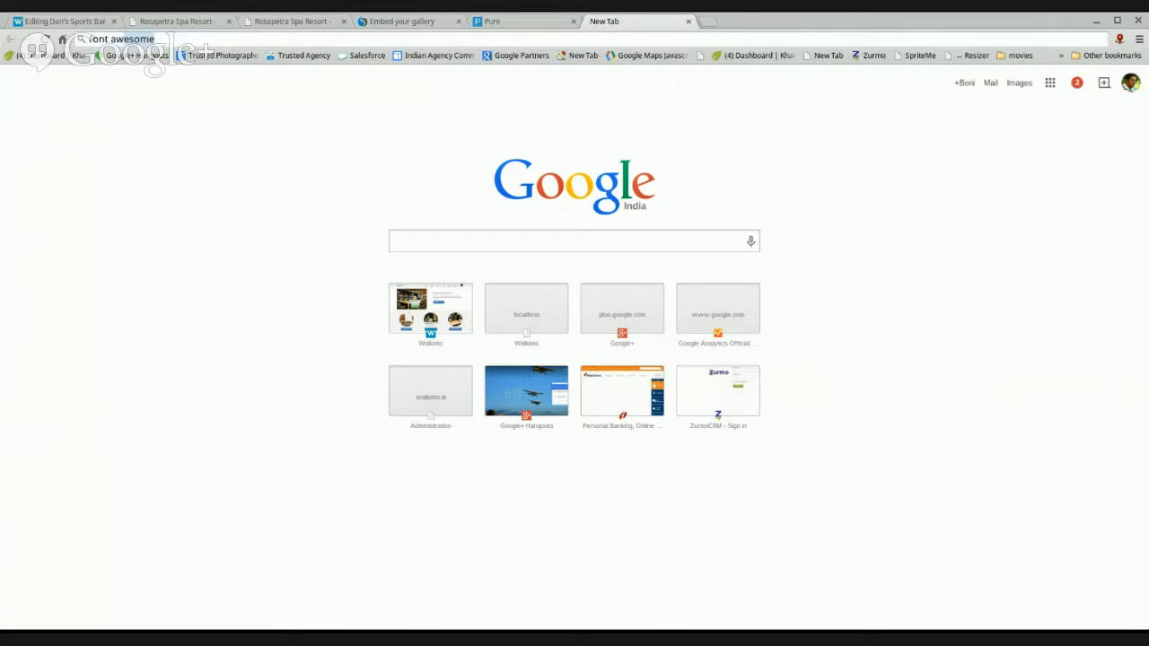
key(Return)
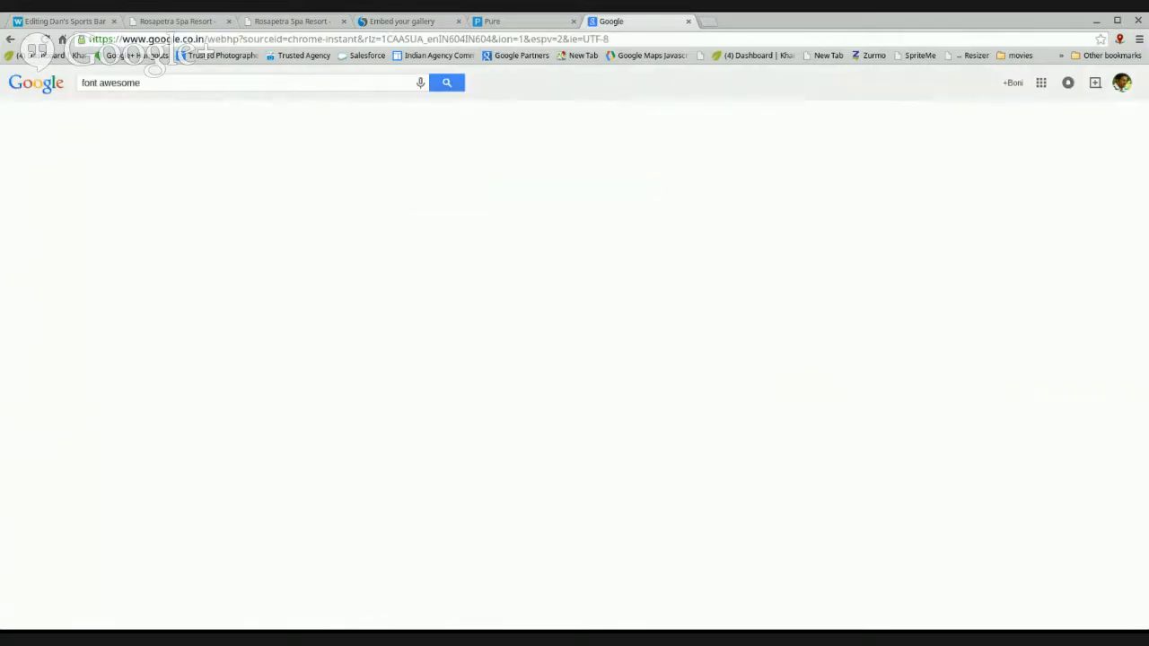
click(159, 177)
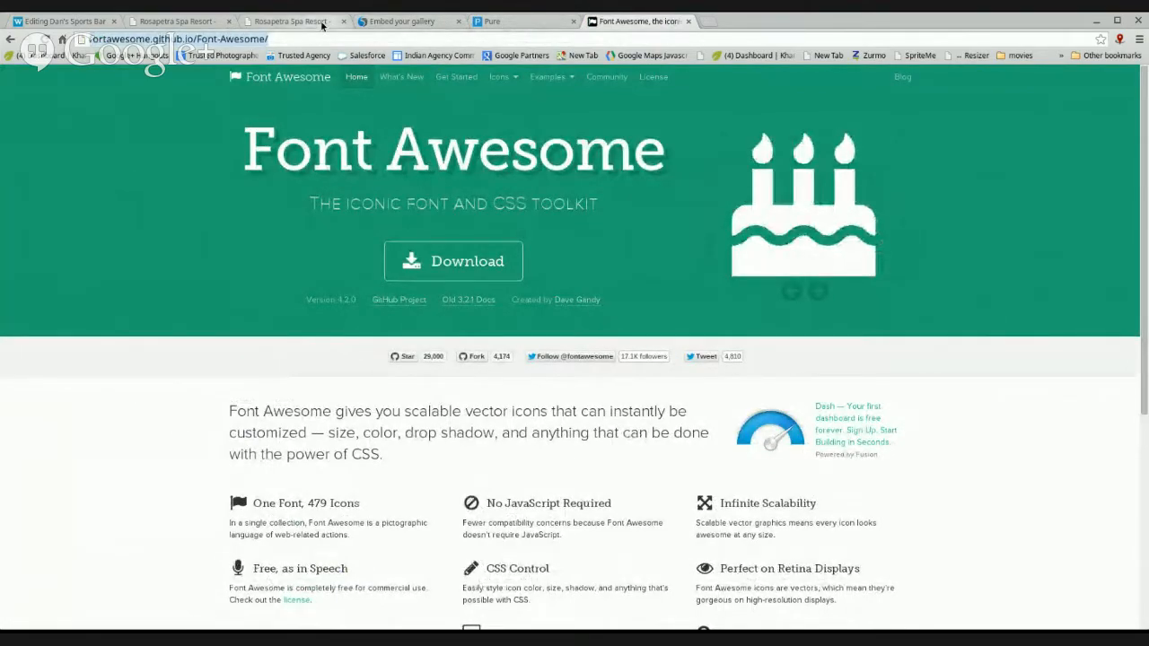
key(alt+Tab)
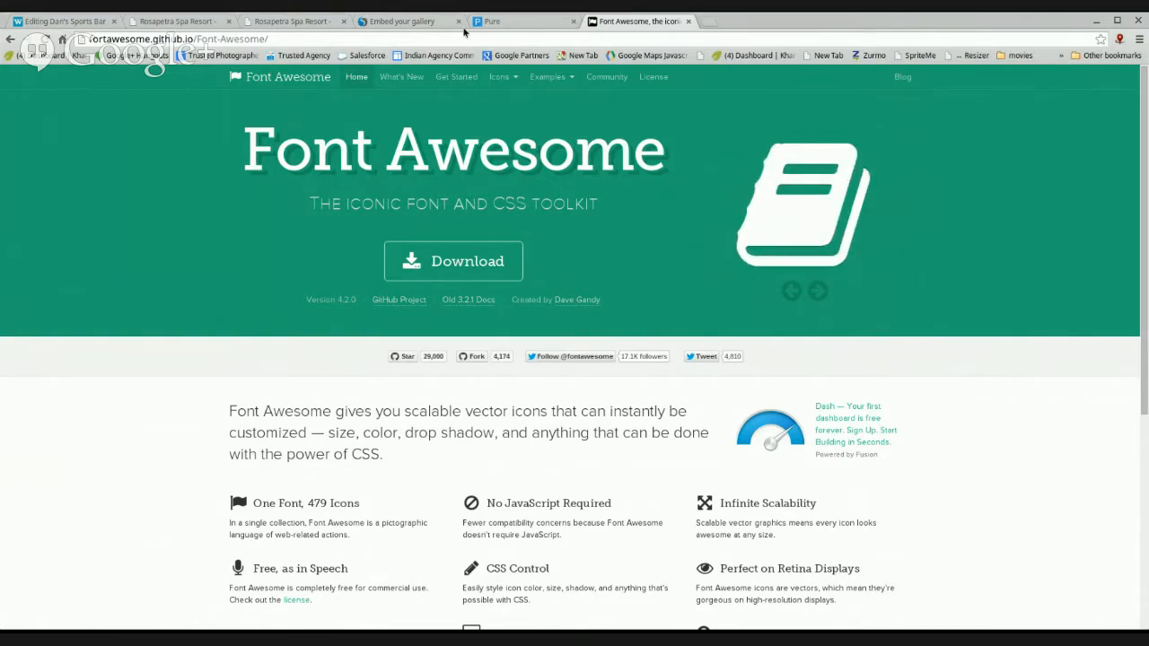
click(399, 21)
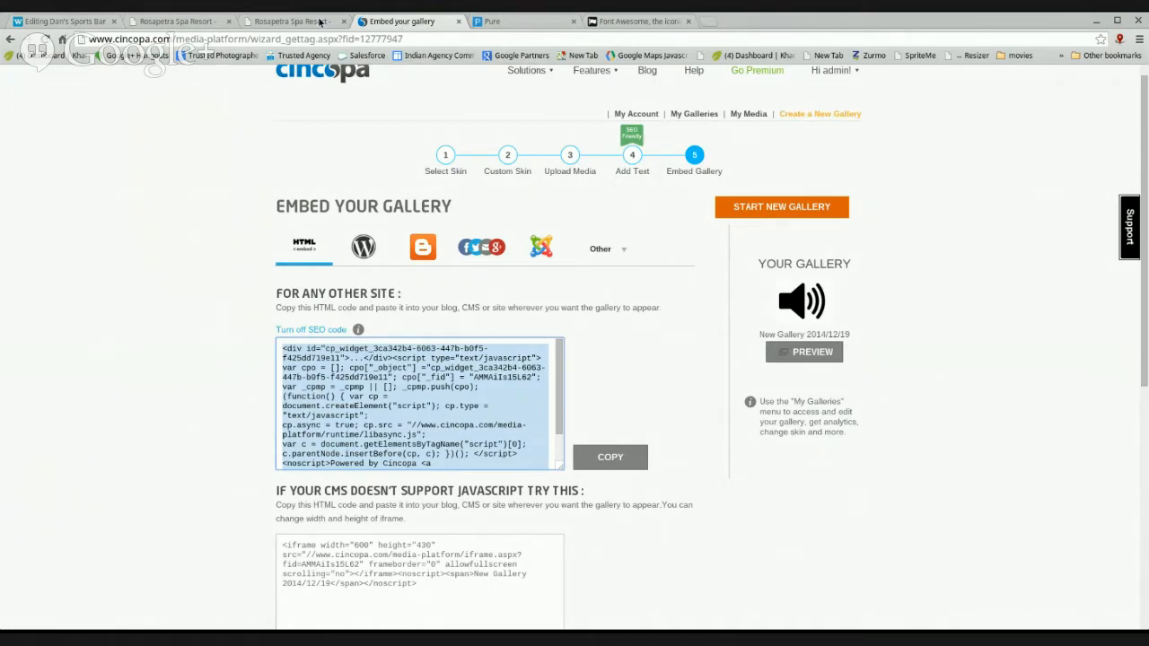
drag(172, 38, 14, 20)
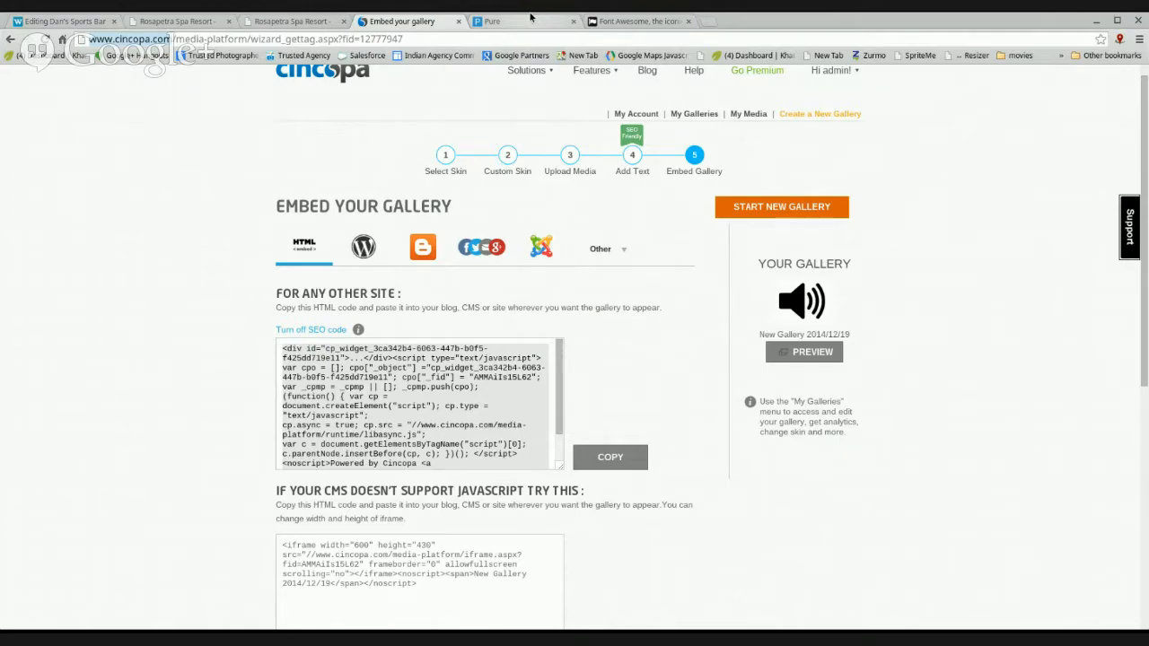
click(138, 21)
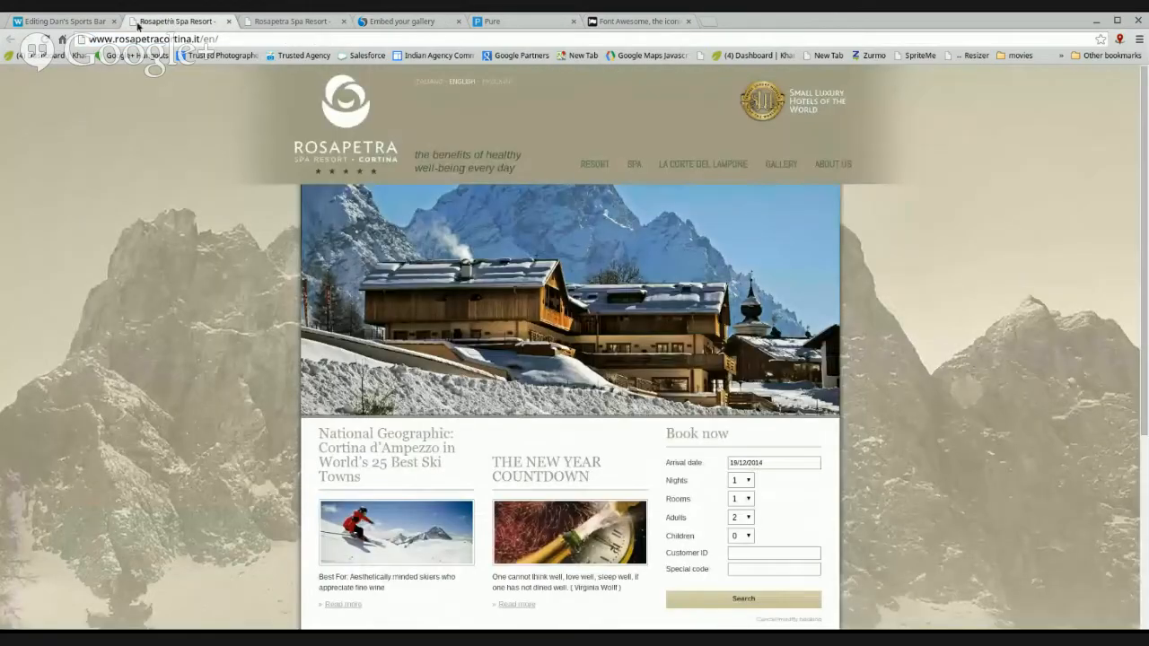
click(75, 22)
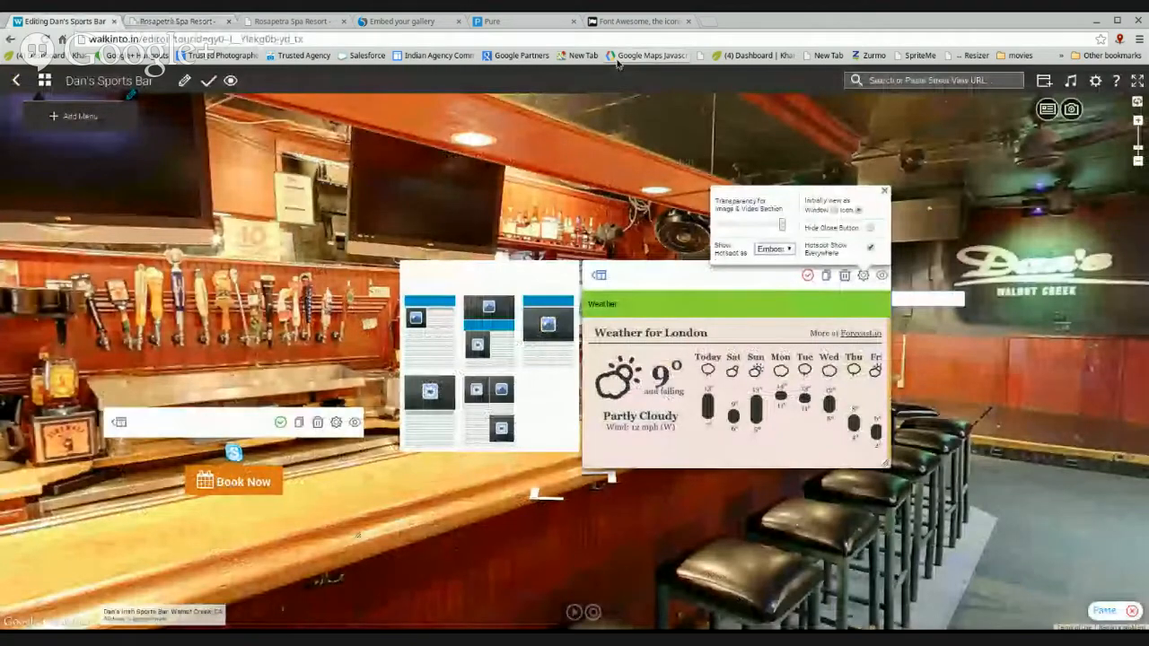